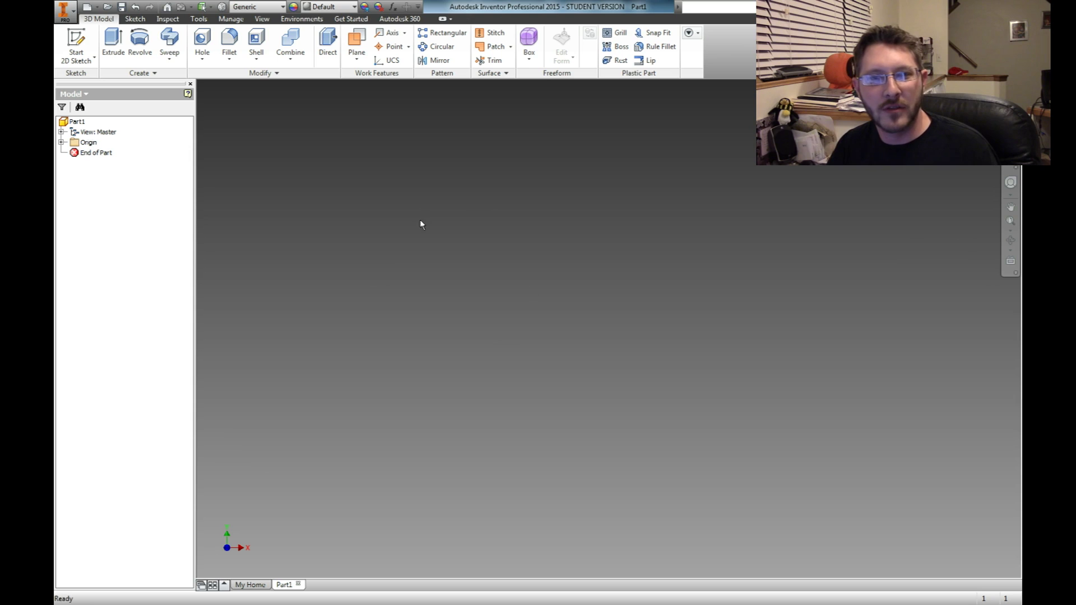
# - Create a new 2D sketch on the horizontal XZ plane
pyautogui.click(79, 42)
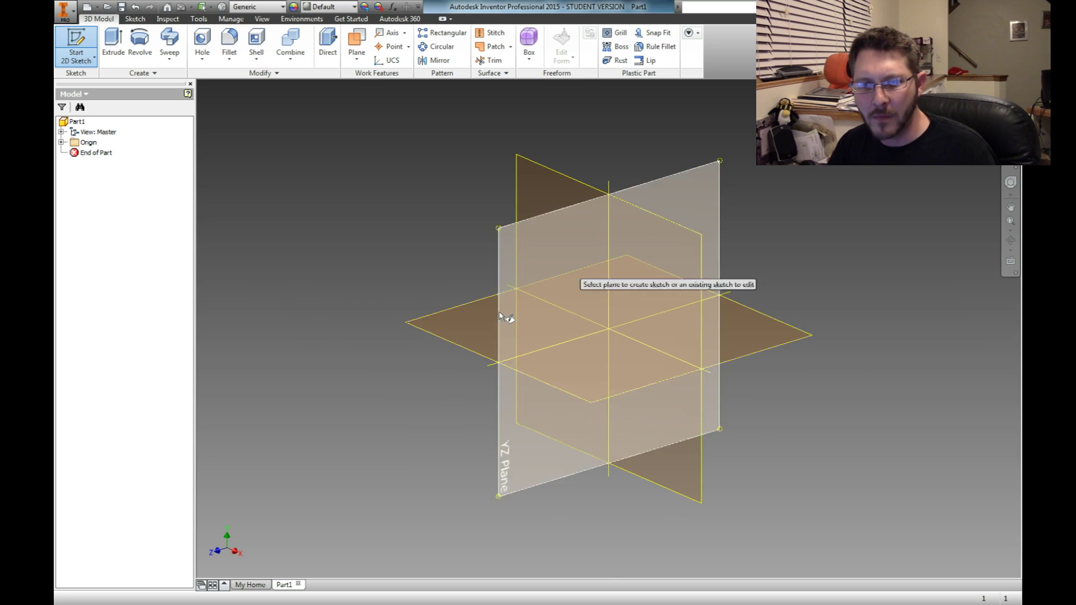
pyautogui.click(591, 386)
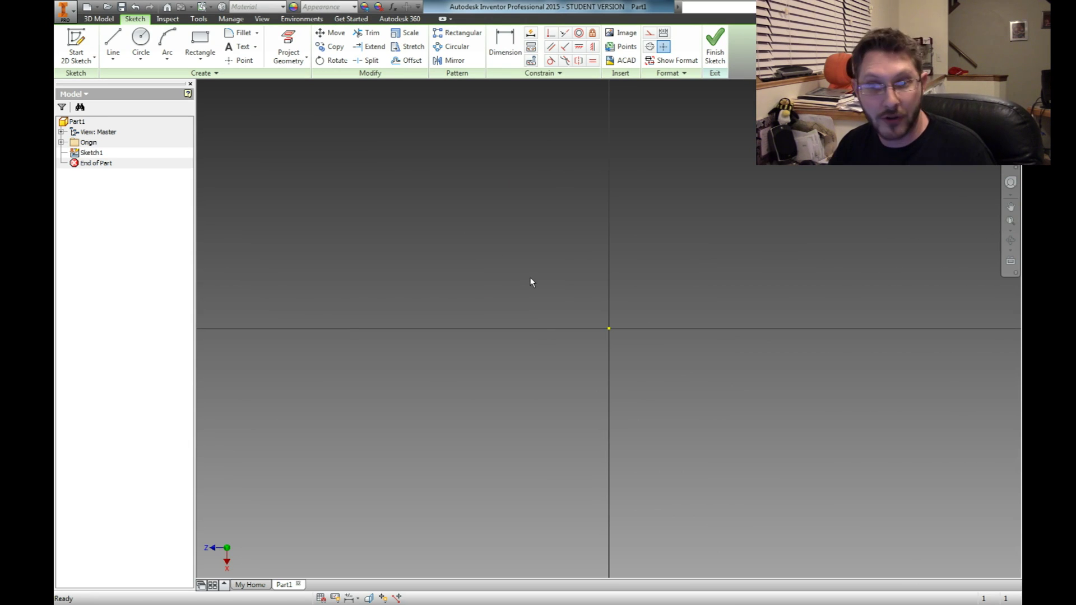
# - Draw the profile's outer edges from the origin: a vertical line about 1.74 in, a horizontal about 1.86 in, and a shorter downward leg
pyautogui.click(111, 42)
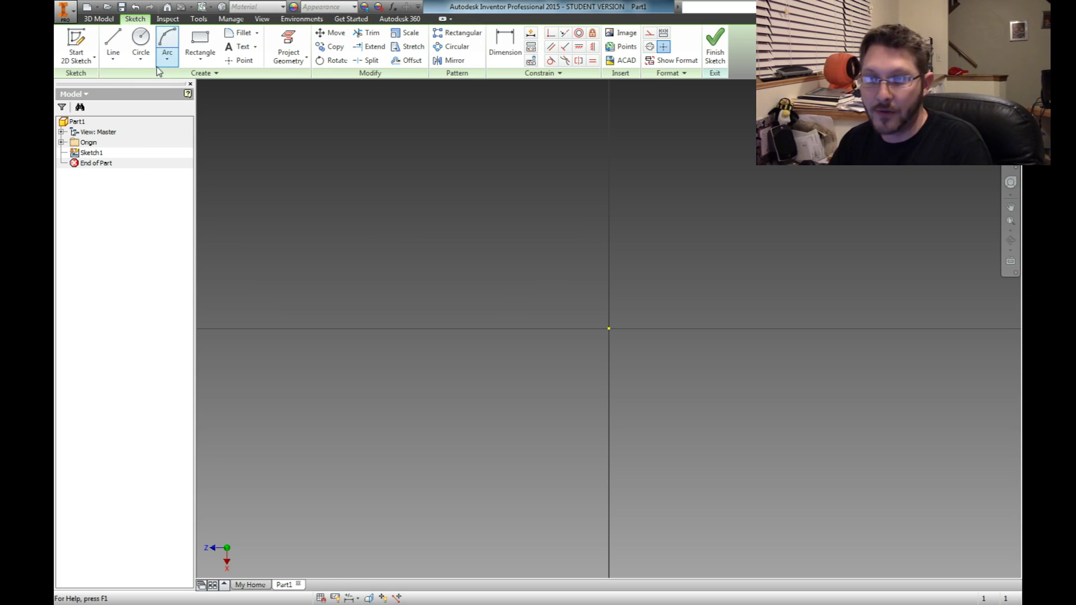
pyautogui.click(111, 47)
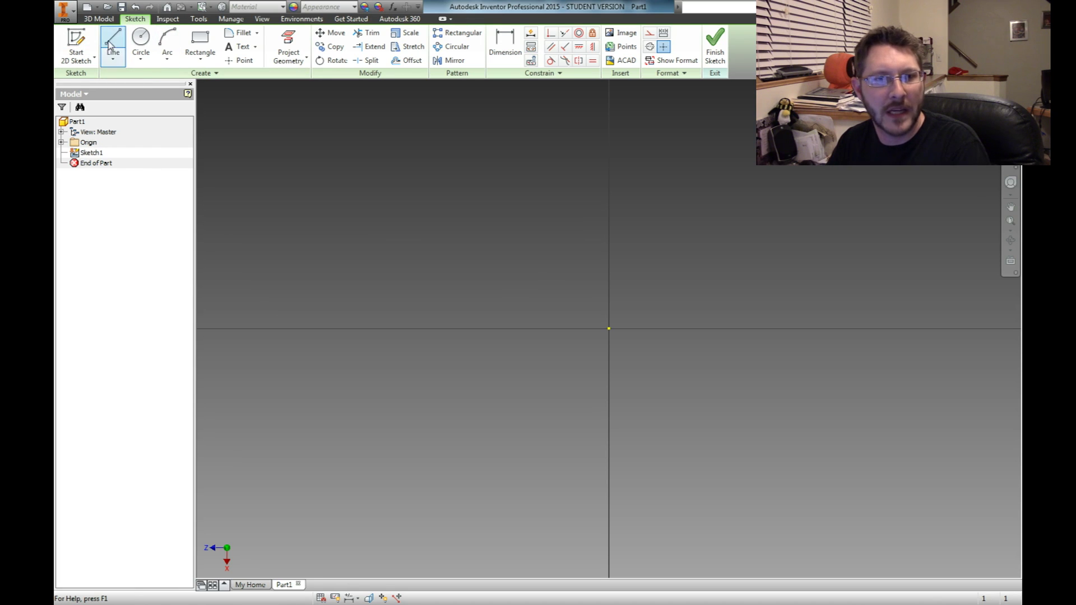
pyautogui.click(608, 327)
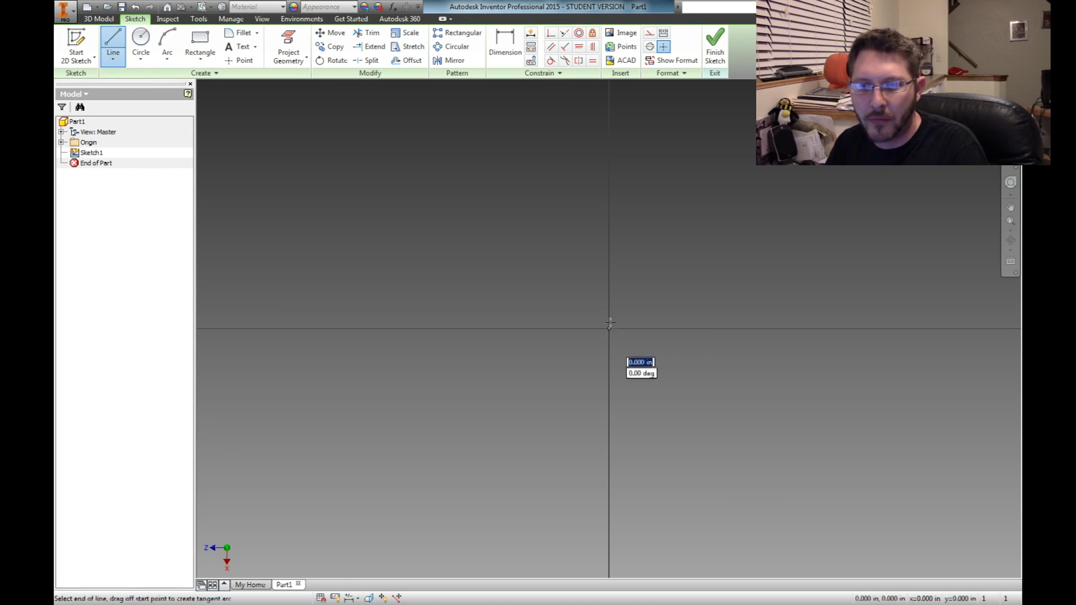
pyautogui.scroll(5, 488, 364)
pyautogui.scroll(-8, 488, 366)
pyautogui.scroll(6, 493, 370)
pyautogui.scroll(-2, 425, 314)
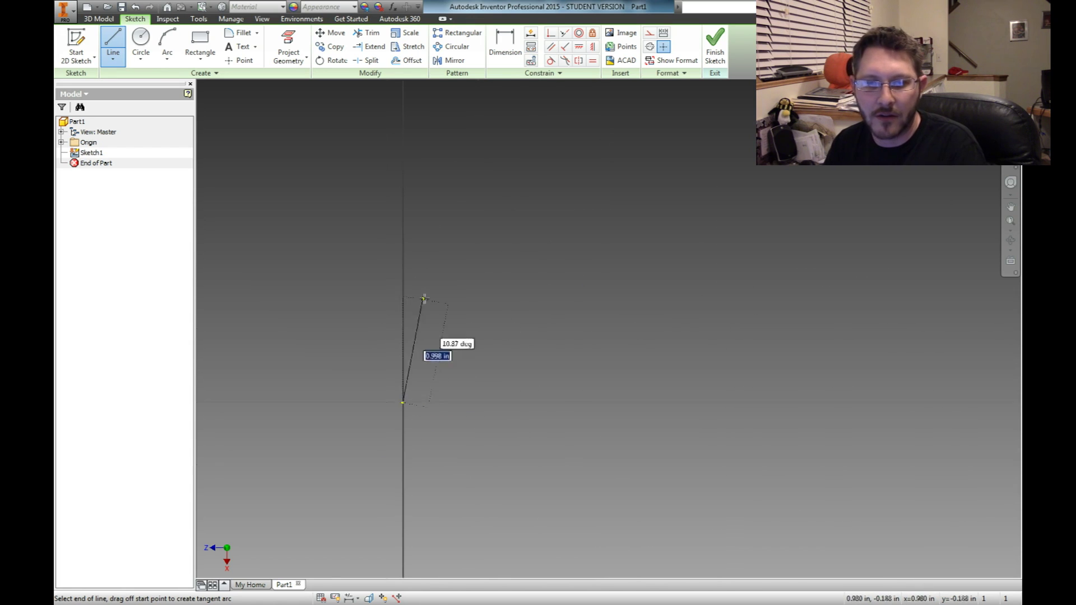
pyautogui.click(403, 218)
pyautogui.click(599, 218)
pyautogui.click(599, 287)
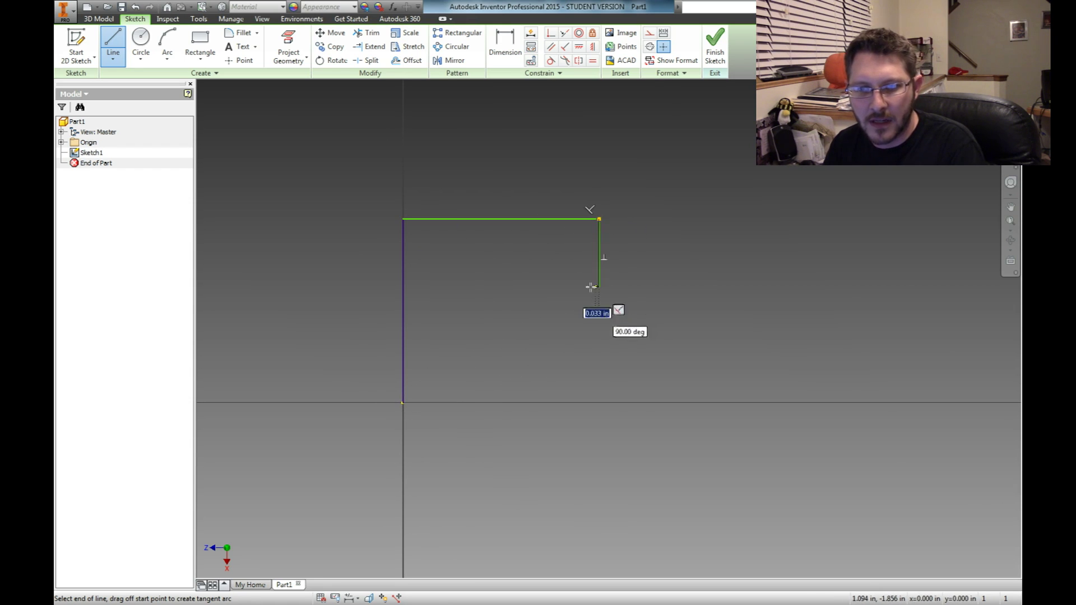
# - Draw the inner edges parallel to the outer ones and close the hook-shaped profile at the origin
pyautogui.click(581, 287)
pyautogui.click(581, 242)
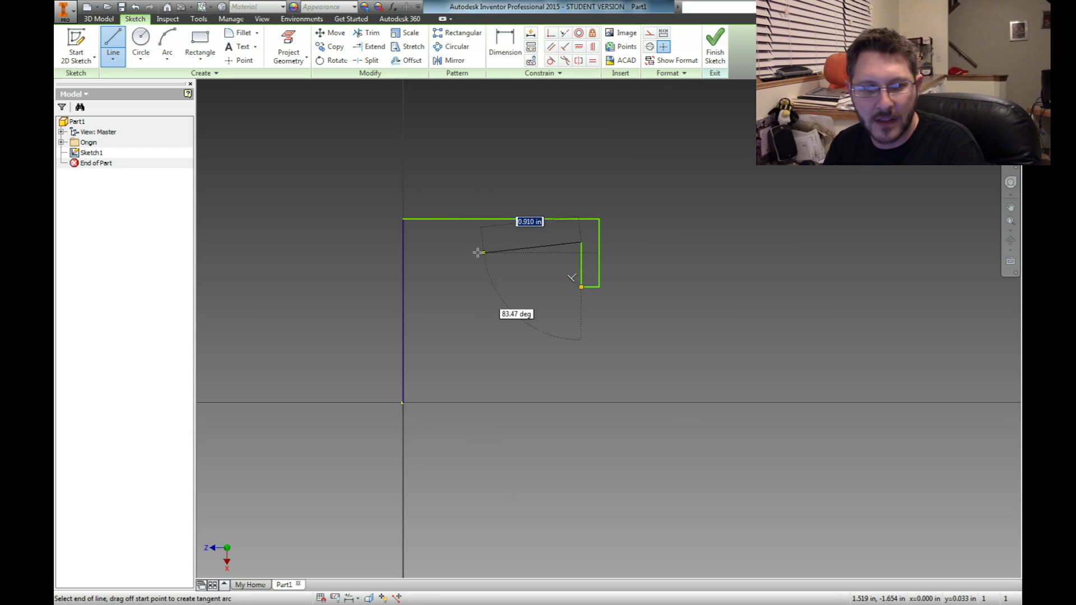
pyautogui.click(420, 242)
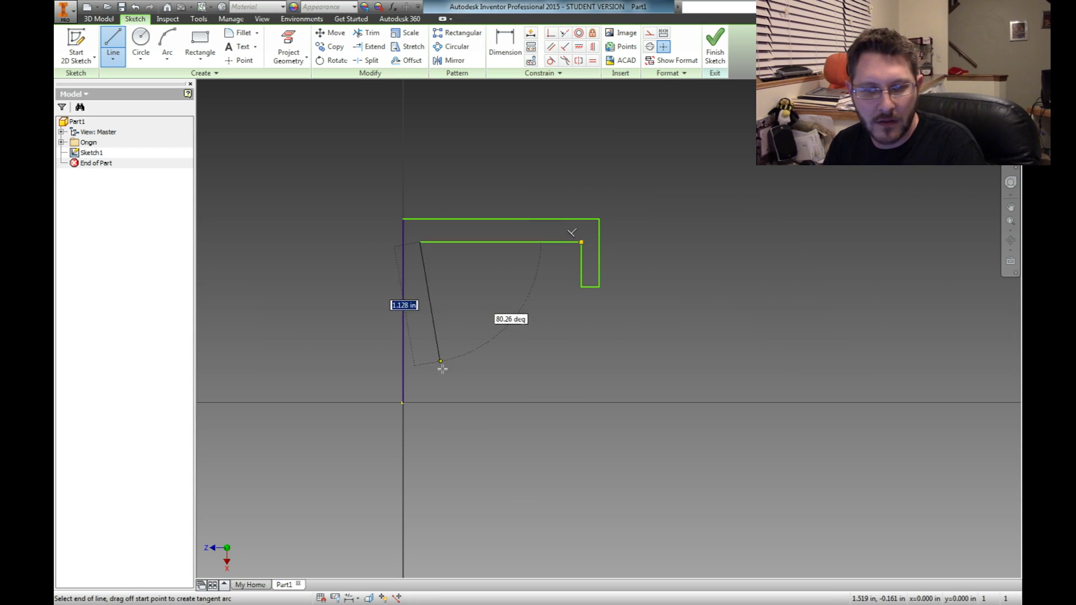
pyautogui.click(420, 402)
pyautogui.click(404, 403)
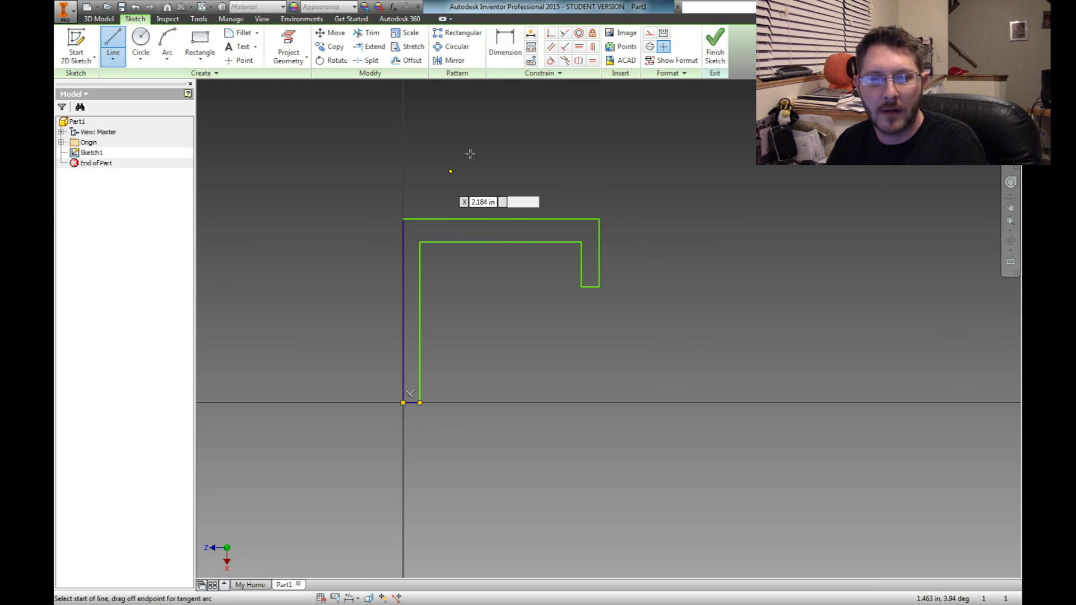
pyautogui.press('Escape')
pyautogui.press('Escape')
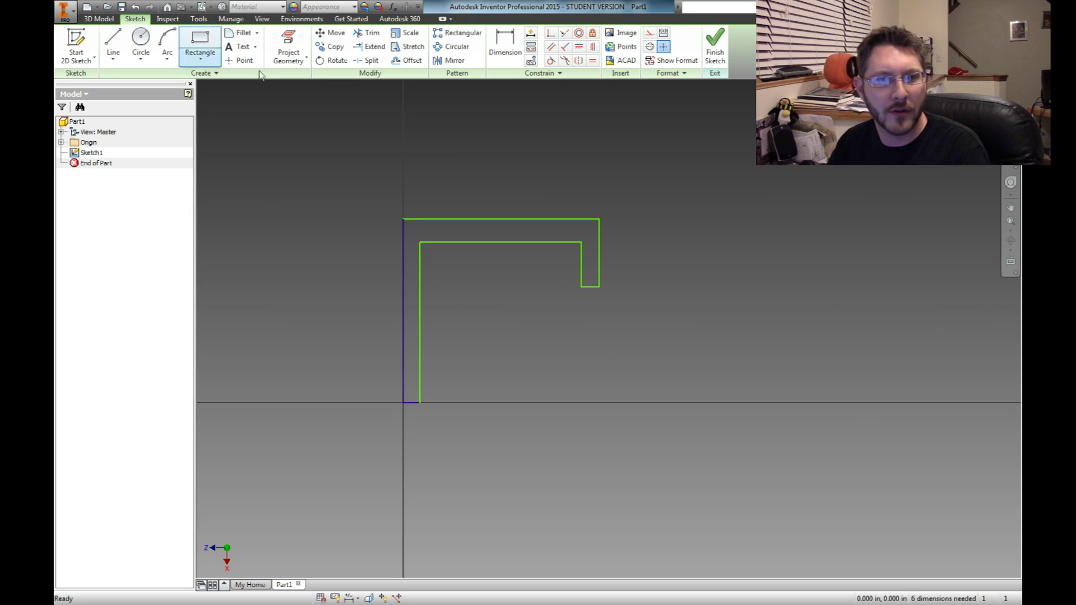
# - Dimension the profile's left outer vertical edge and set it to .6 in
pyautogui.click(505, 47)
pyautogui.click(403, 311)
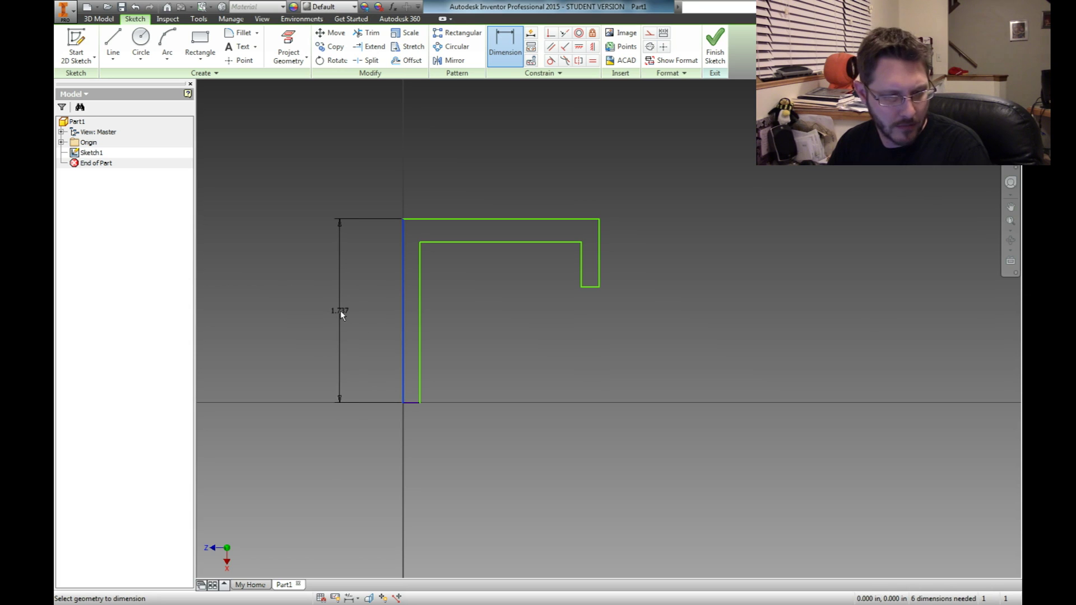
pyautogui.click(340, 310)
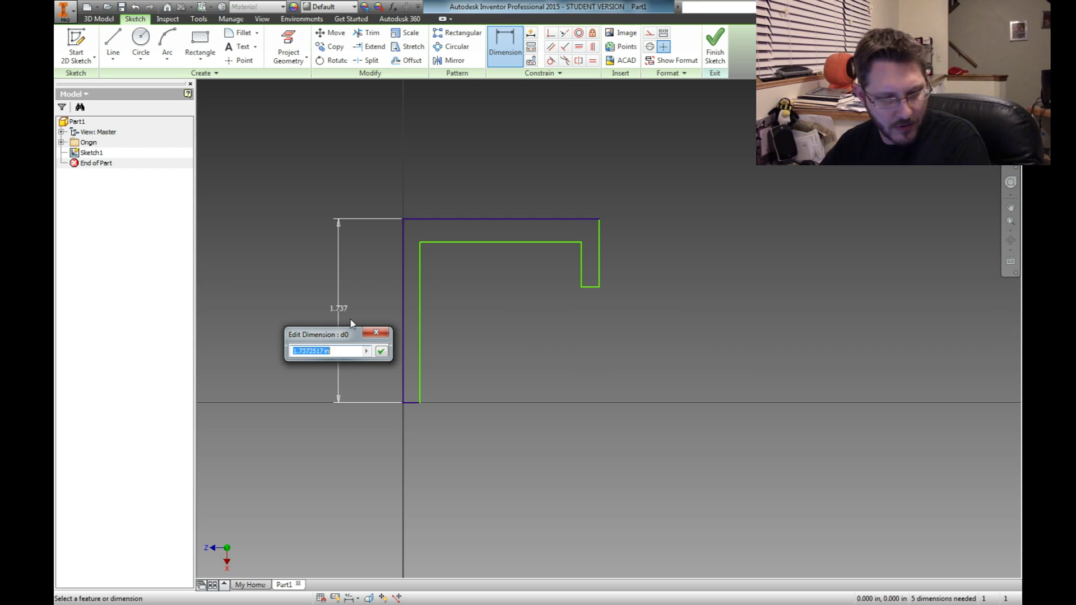
pyautogui.press('BackSpace')
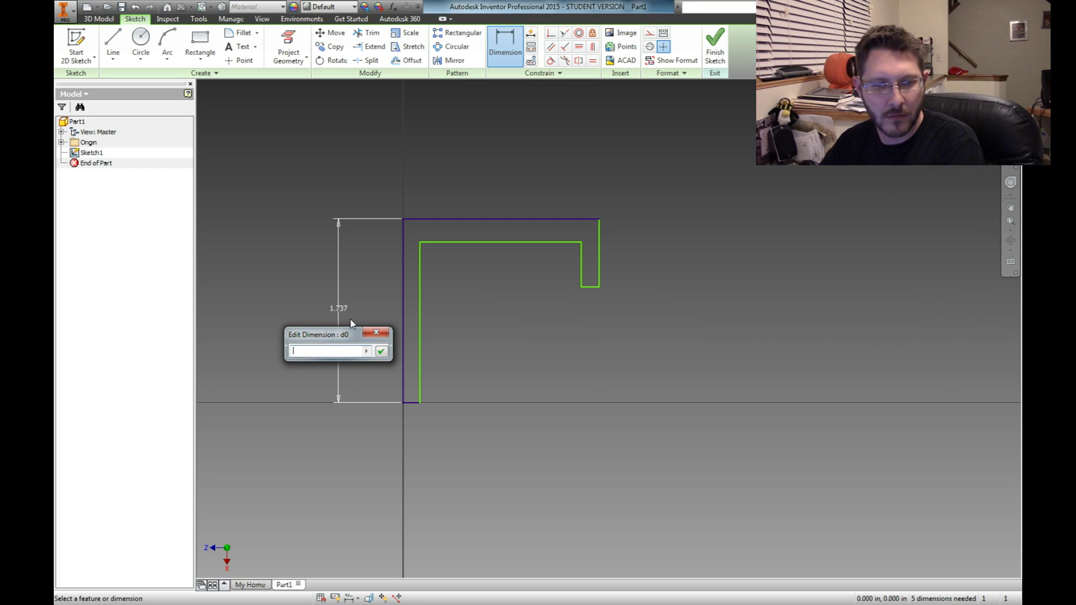
pyautogui.write('.6')
pyautogui.press('Return')
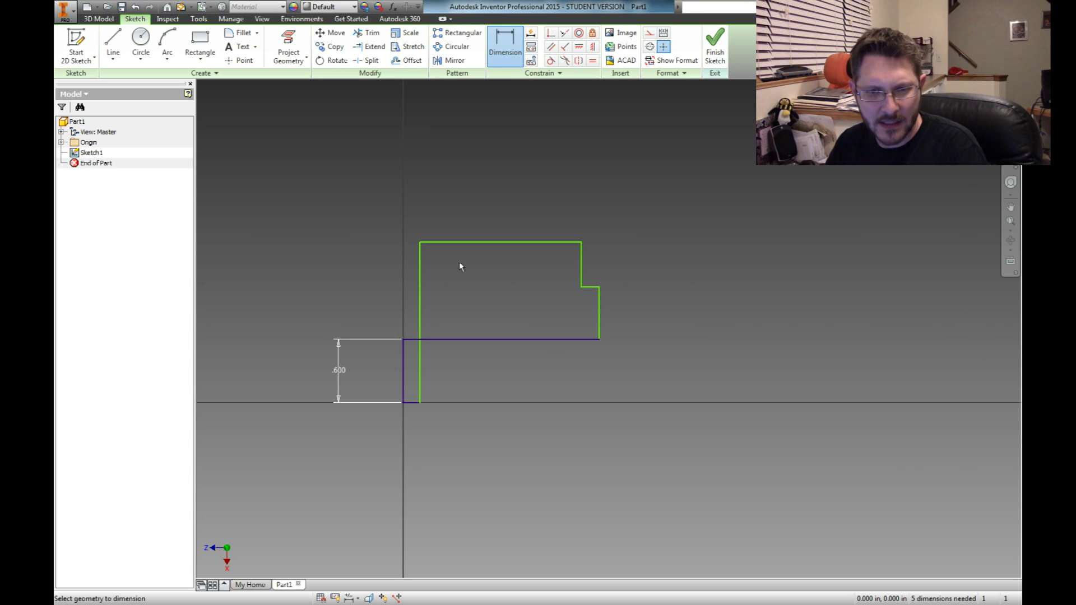
# - Dimension the profile's left inner vertical edge and set it to .35 in
pyautogui.click(419, 306)
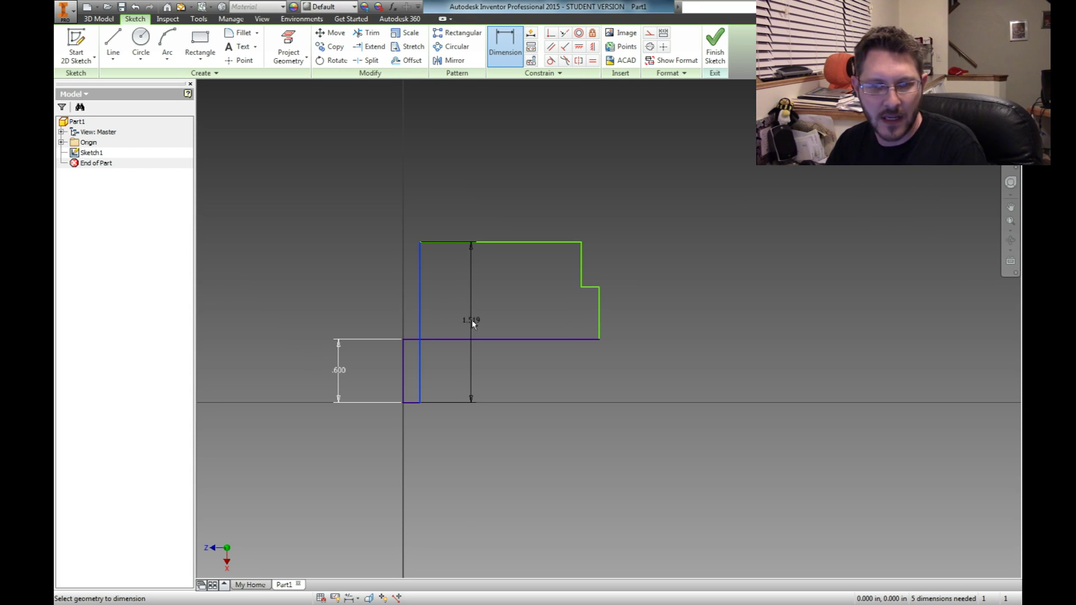
pyautogui.click(472, 319)
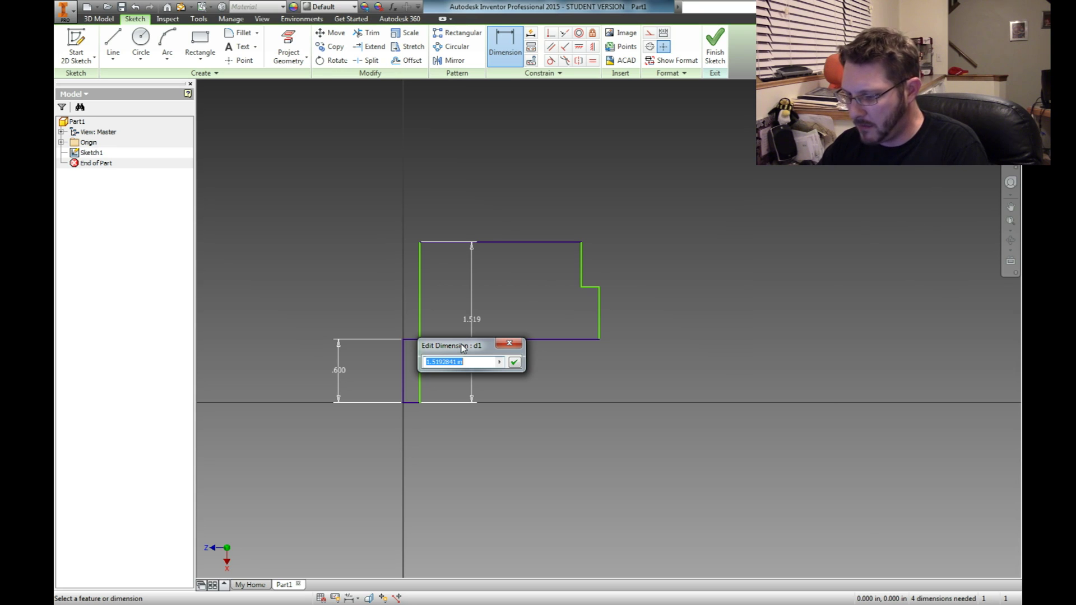
pyautogui.write('.35')
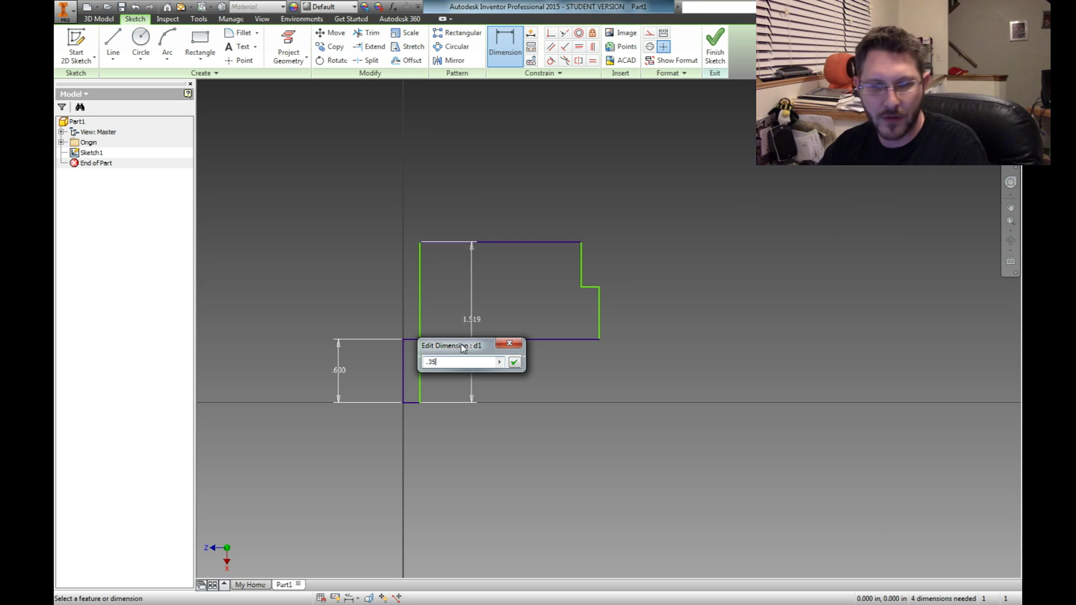
pyautogui.press('Return')
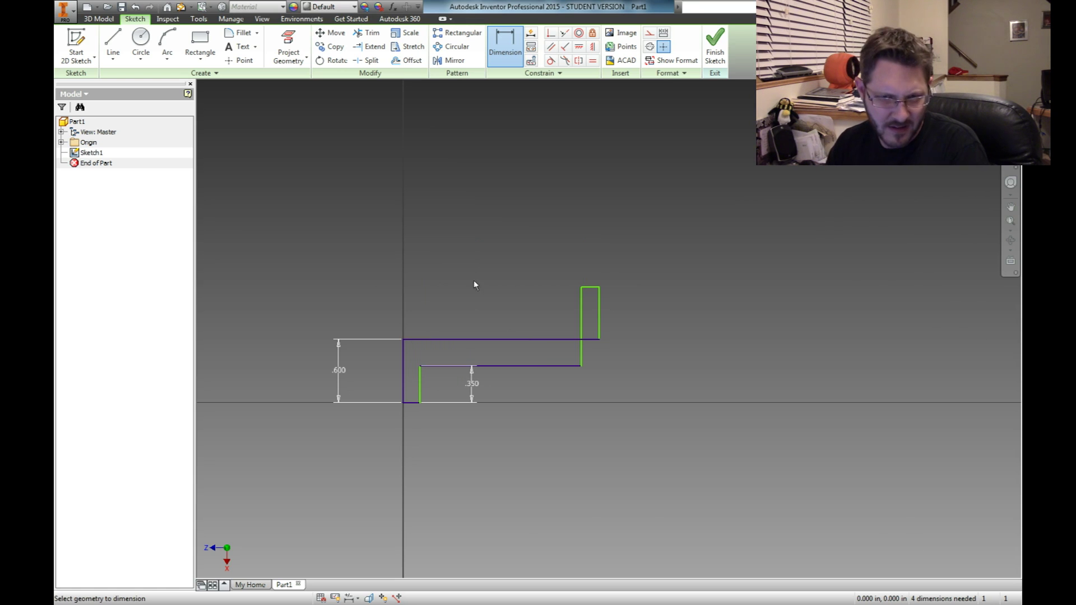
# - Move the inner edge's .350 dimension outside the profile, between the .600 dimension and the left outer edge
pyautogui.scroll(-2, 483, 453)
pyautogui.scroll(5, 484, 452)
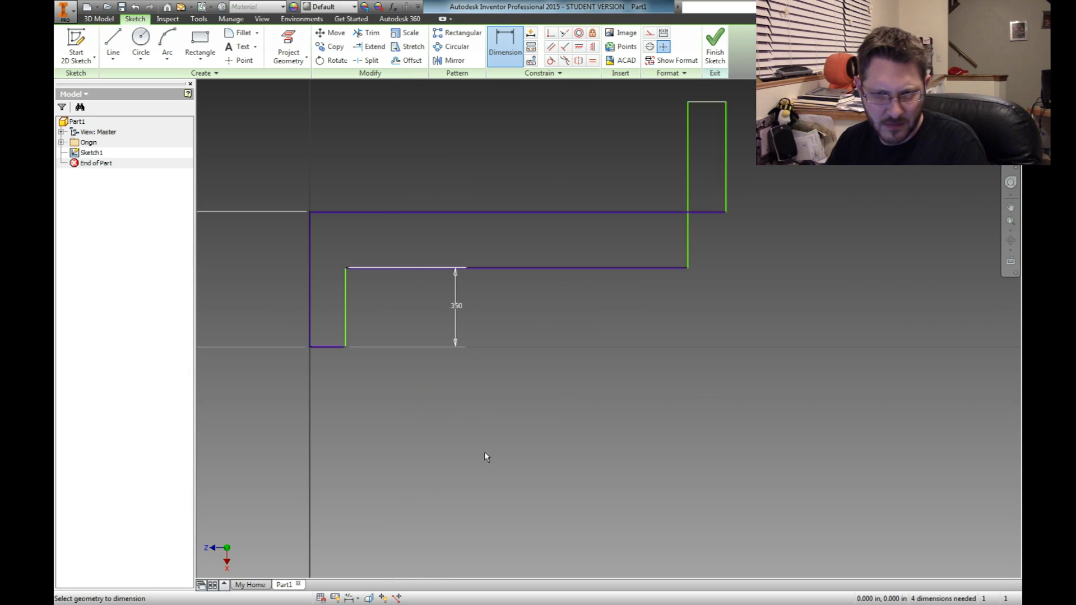
pyautogui.scroll(-3, 485, 427)
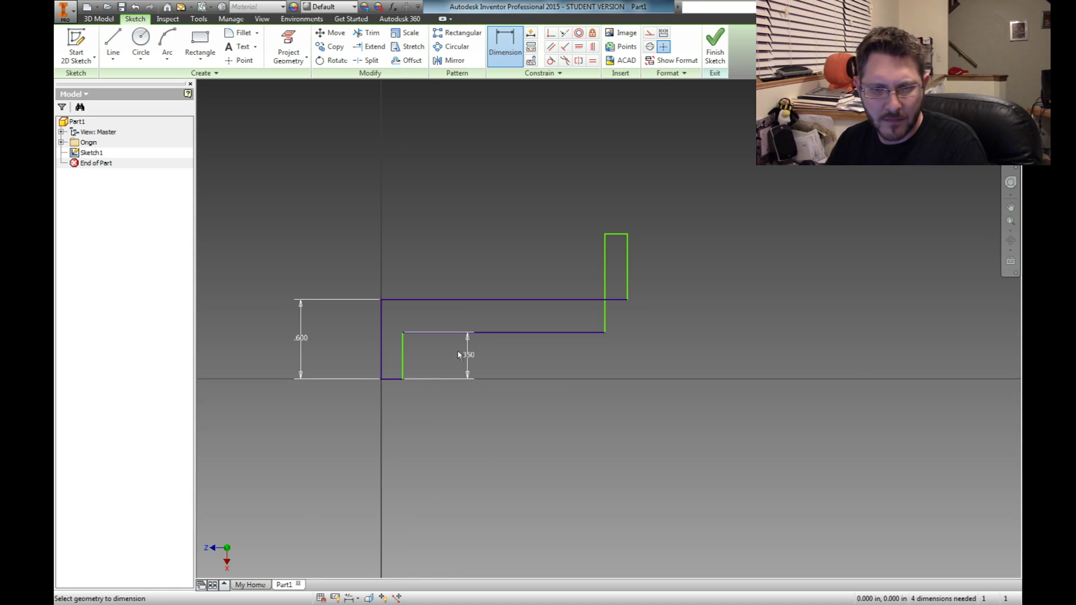
pyautogui.click(470, 357)
pyautogui.click(506, 382)
pyautogui.press('Escape')
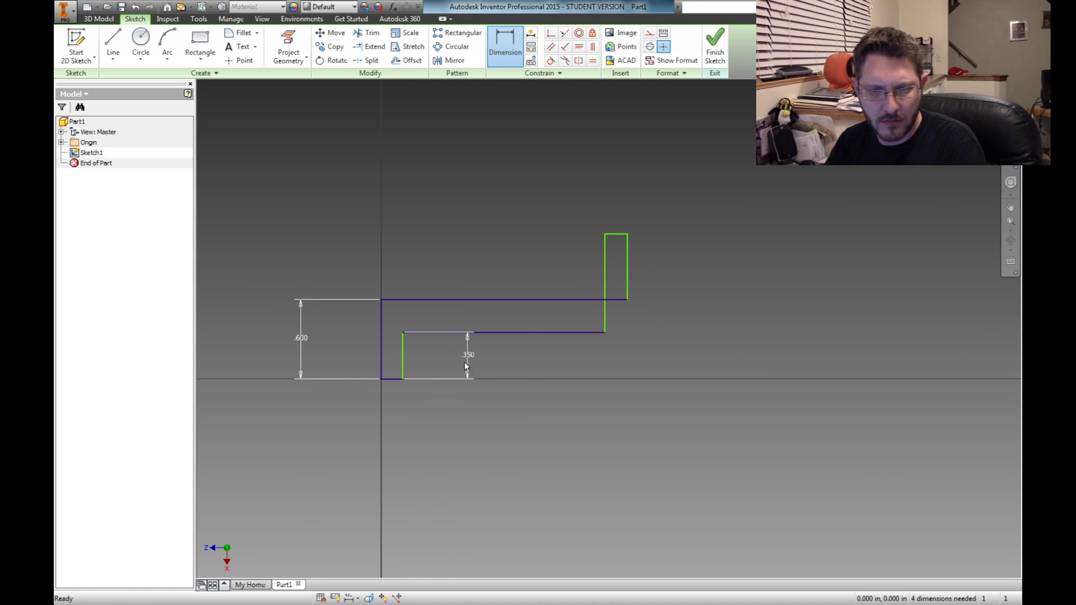
pyautogui.moveTo(470, 359); pyautogui.dragTo(332, 362)
# - Move the short end edge of the right leg down to just above the horizontal axis, restoring the downward hook
pyautogui.press('d')
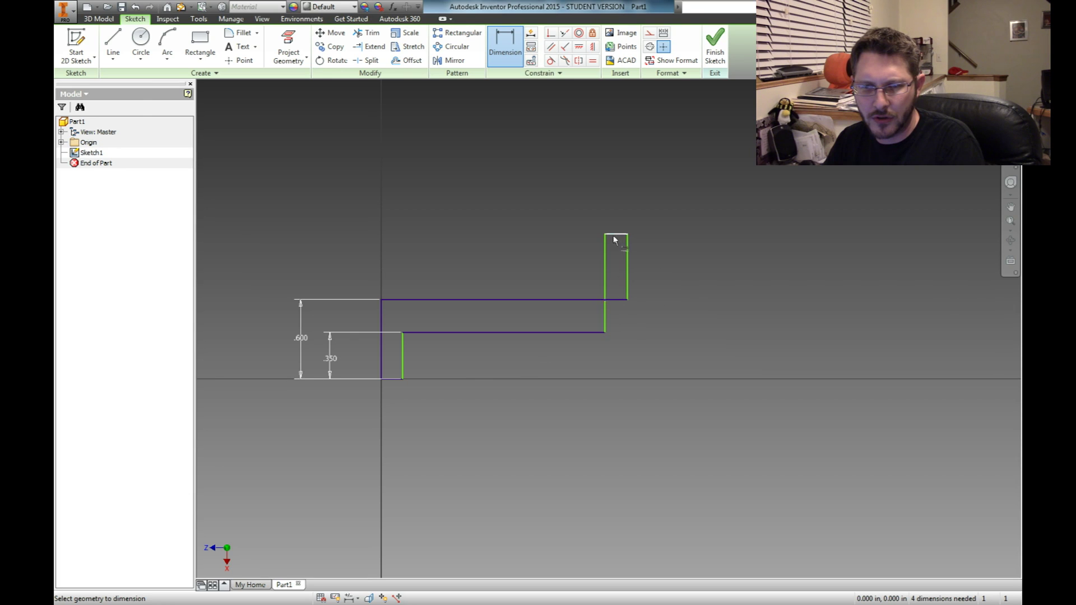
pyautogui.press('Escape')
pyautogui.moveTo(616, 234); pyautogui.dragTo(614, 372)
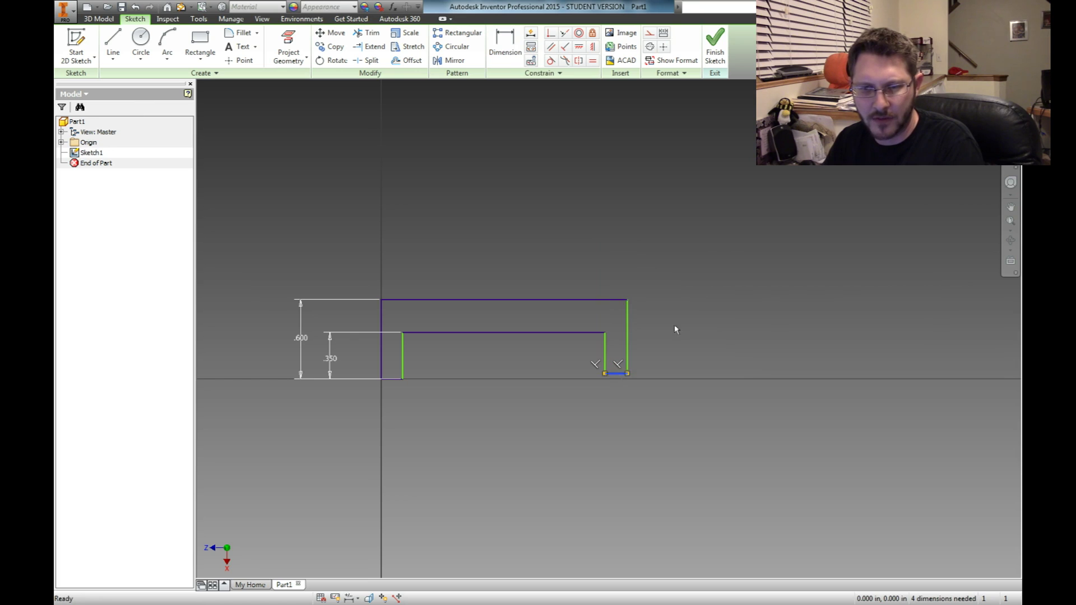
pyautogui.click(644, 235)
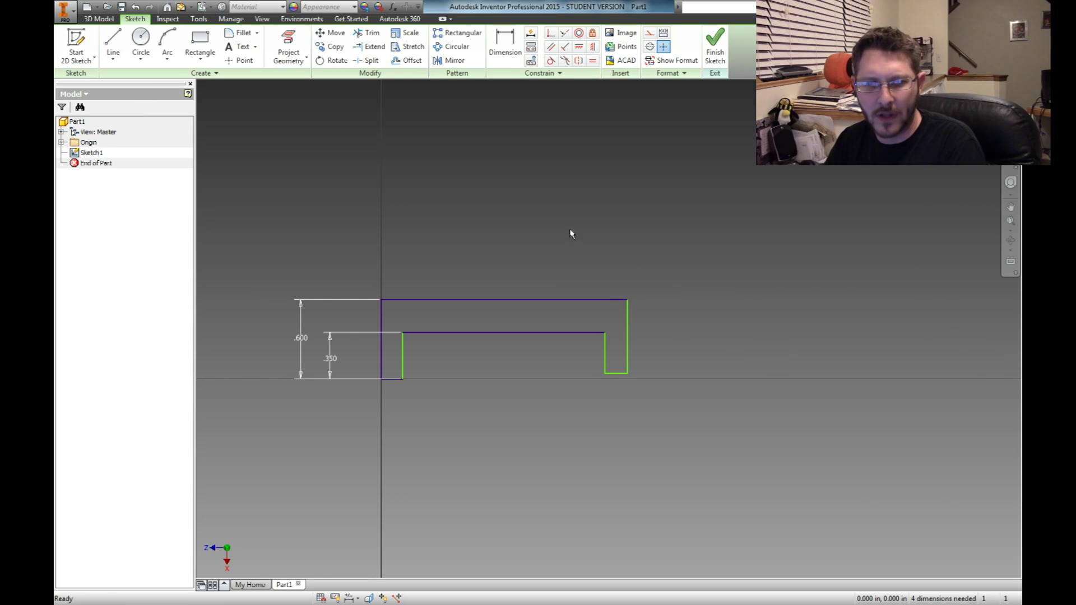
# - Try to dimension the length of the right leg's outer edge
pyautogui.click(505, 45)
pyautogui.click(628, 325)
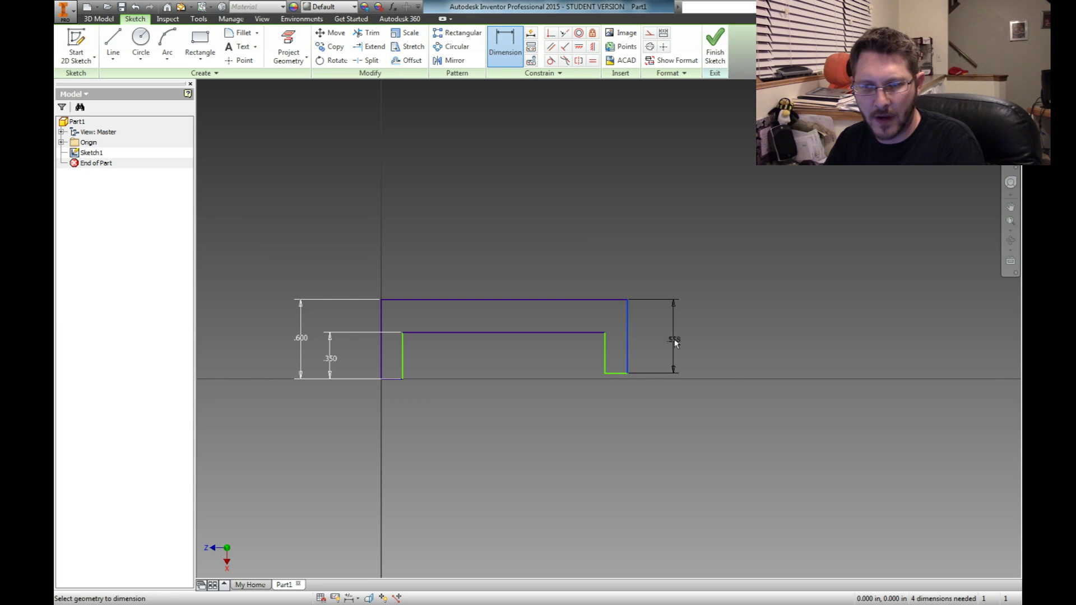
pyautogui.click(676, 343)
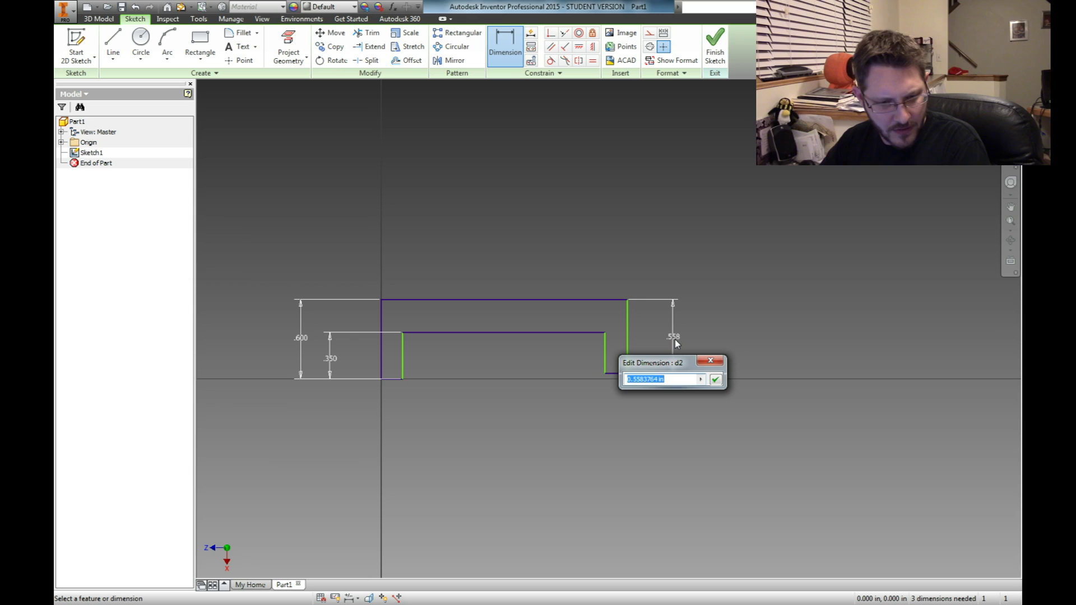
pyautogui.press('Return')
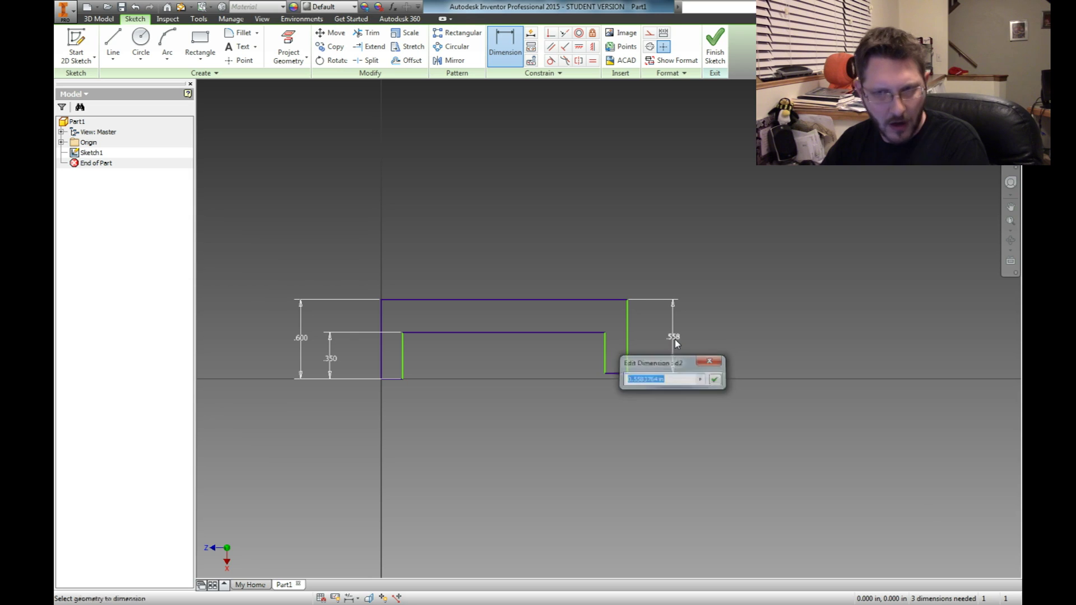
pyautogui.press('Escape')
pyautogui.hotkey('ctrl', 'z')
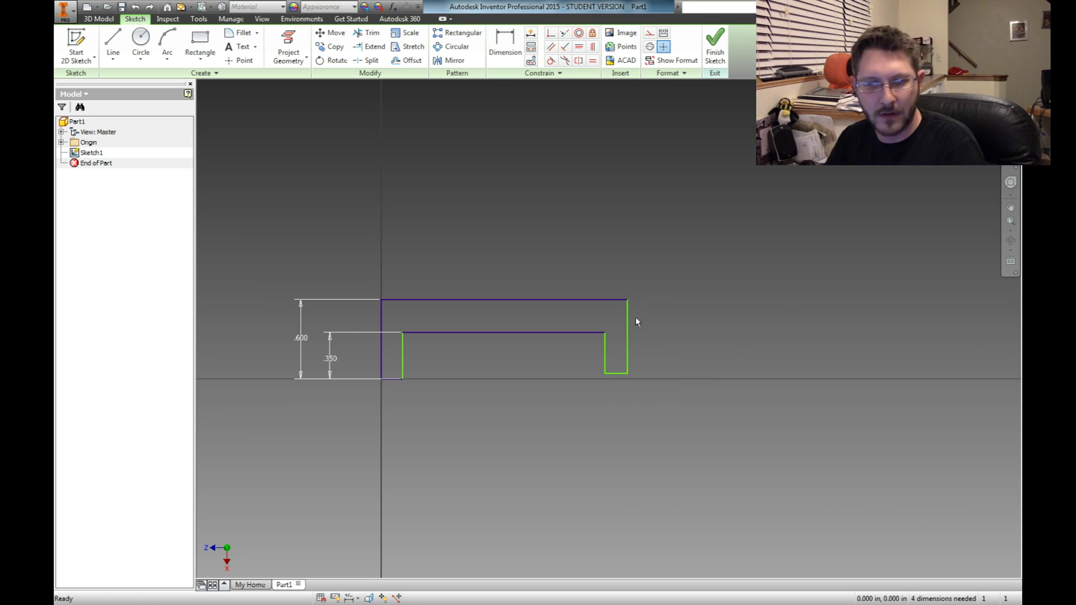
# - Set the left outer edge's dimension to .725 in
pyautogui.doubleClick(300, 338)
pyautogui.write('.725')
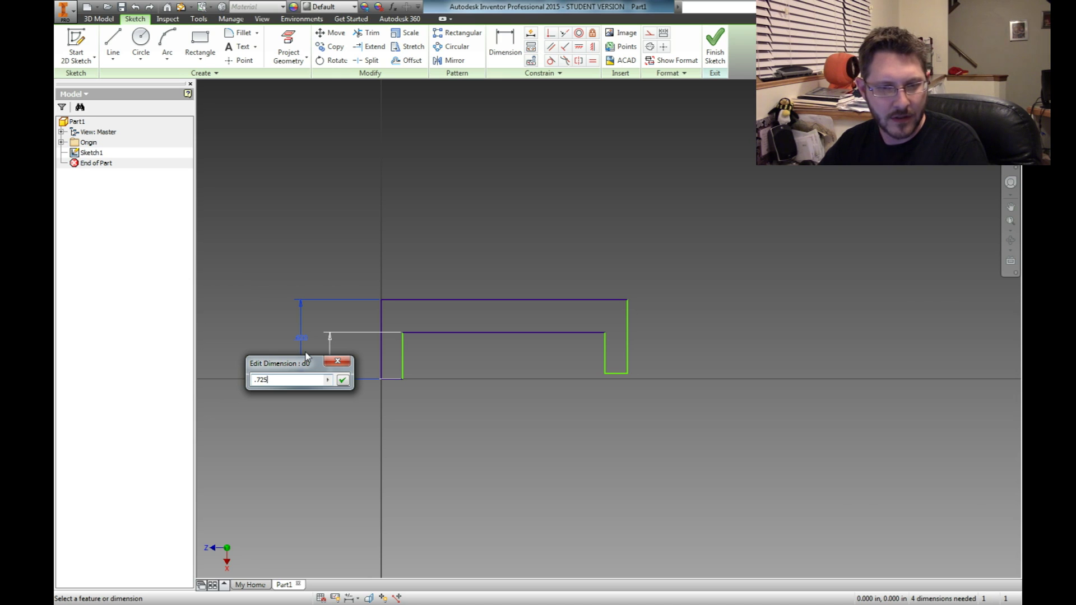
pyautogui.press('Return')
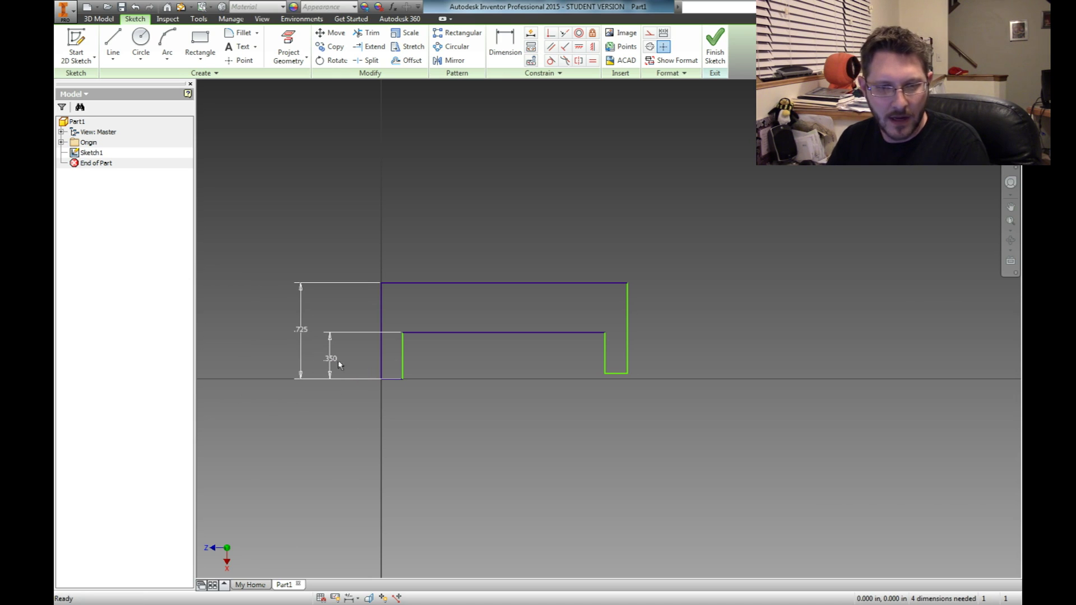
# - Set the left inner edge's dimension to .7 in
pyautogui.doubleClick(329, 358)
pyautogui.write('.7')
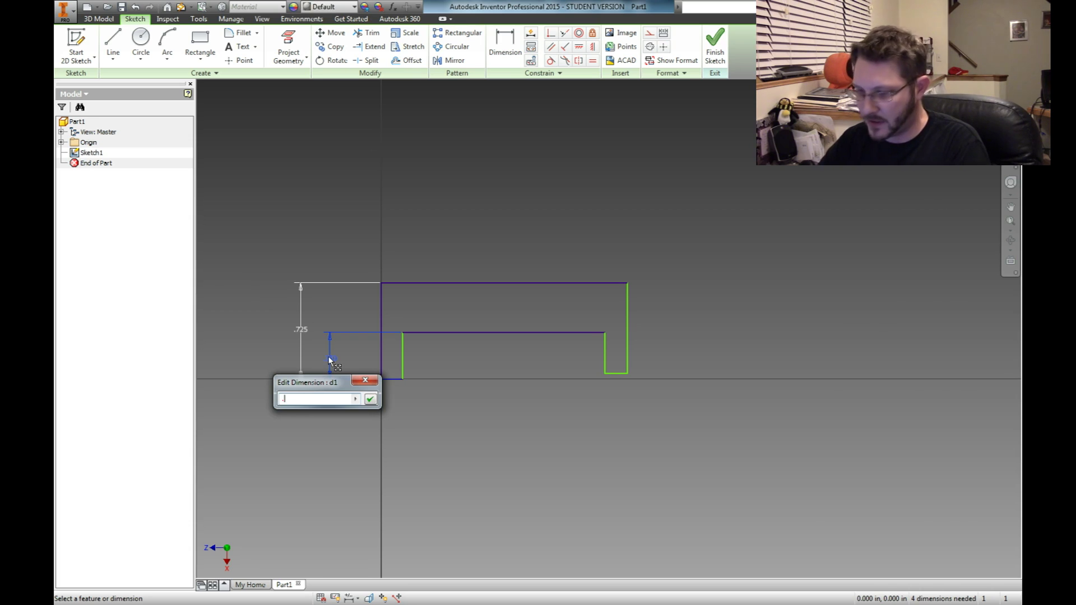
pyautogui.press('Return')
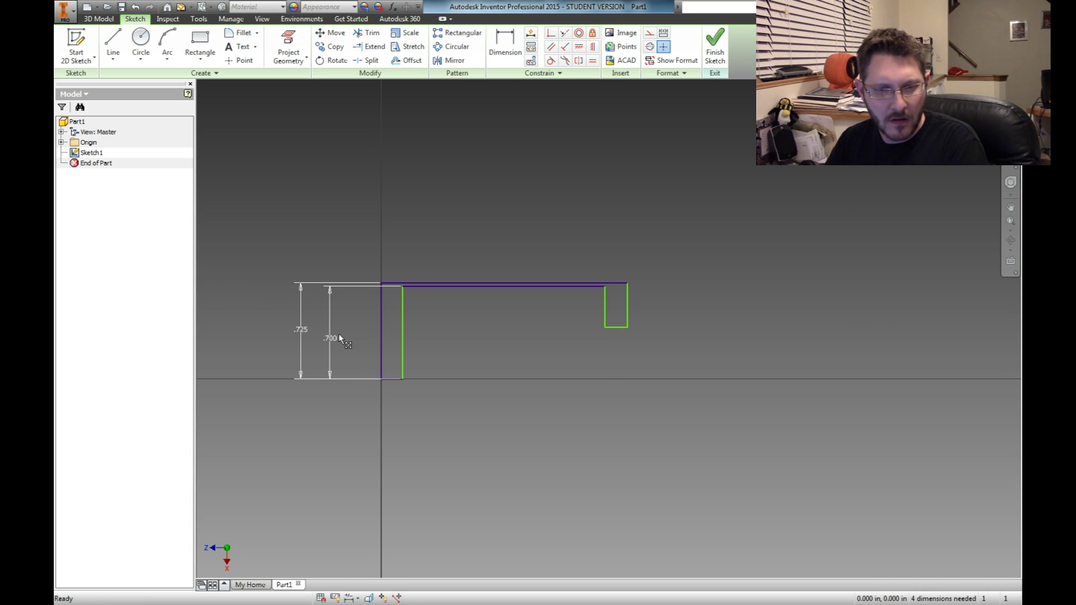
# - Set the left inner edge's dimension to .475 in
pyautogui.doubleClick(331, 342)
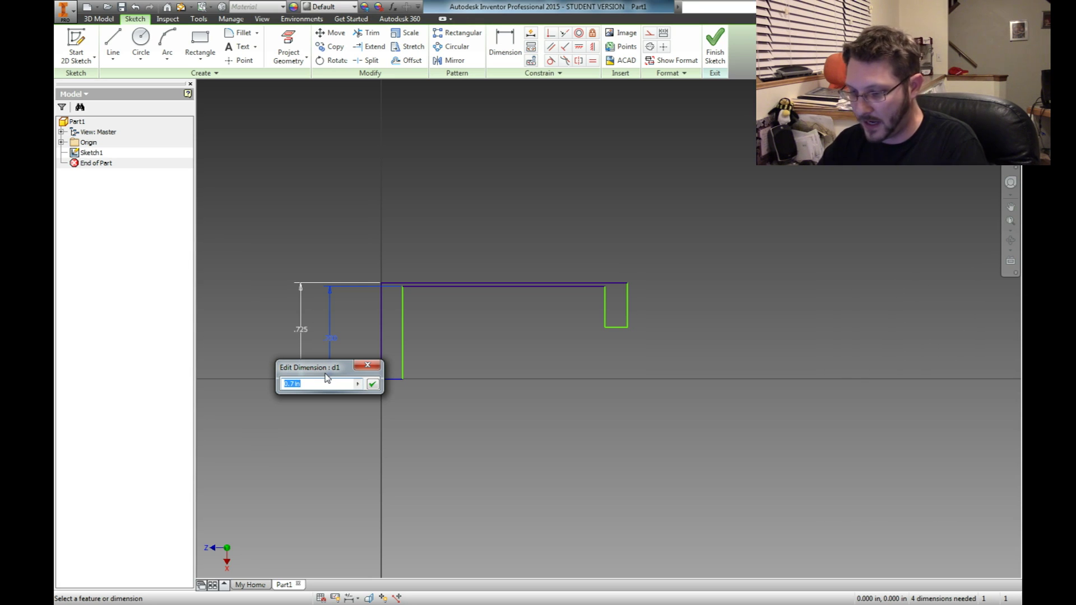
pyautogui.write('.')
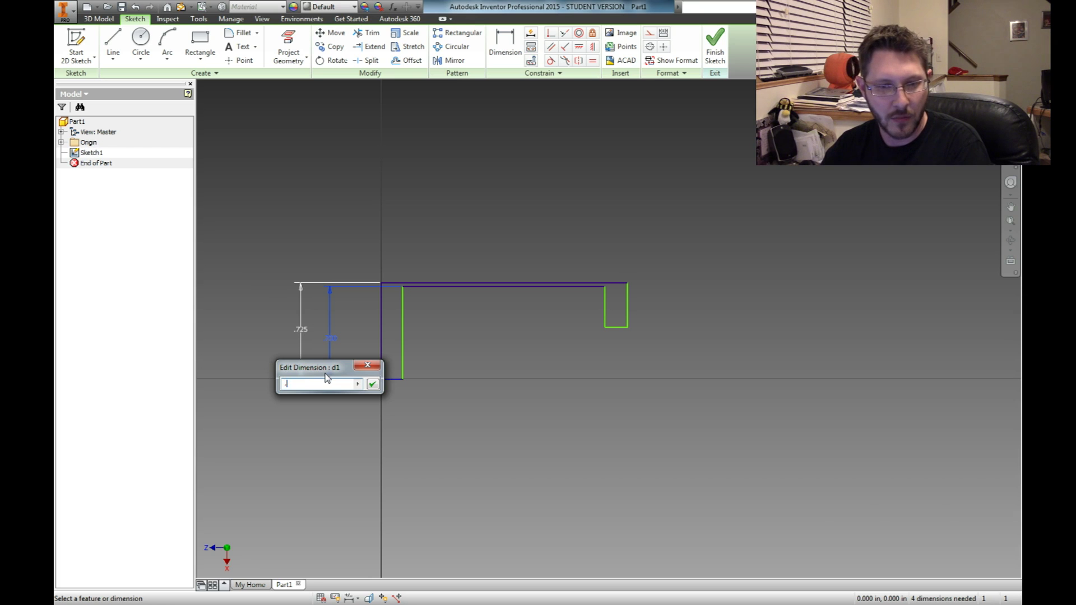
pyautogui.write('475')
pyautogui.press('Return')
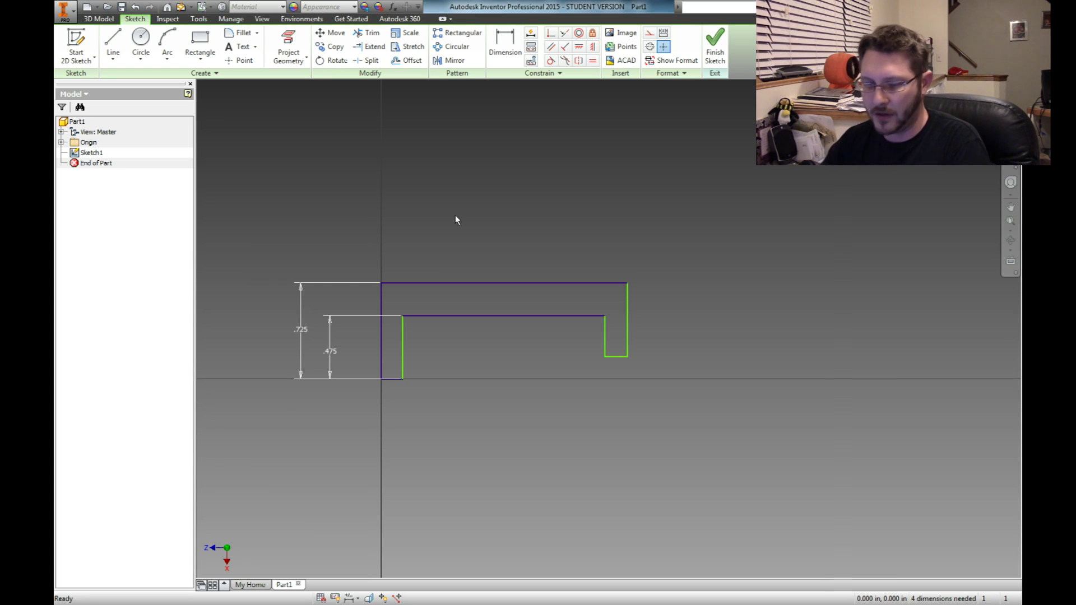
# - Set the left inner edge's dimension to .6 in
pyautogui.doubleClick(332, 352)
pyautogui.write('.6')
pyautogui.press('Return')
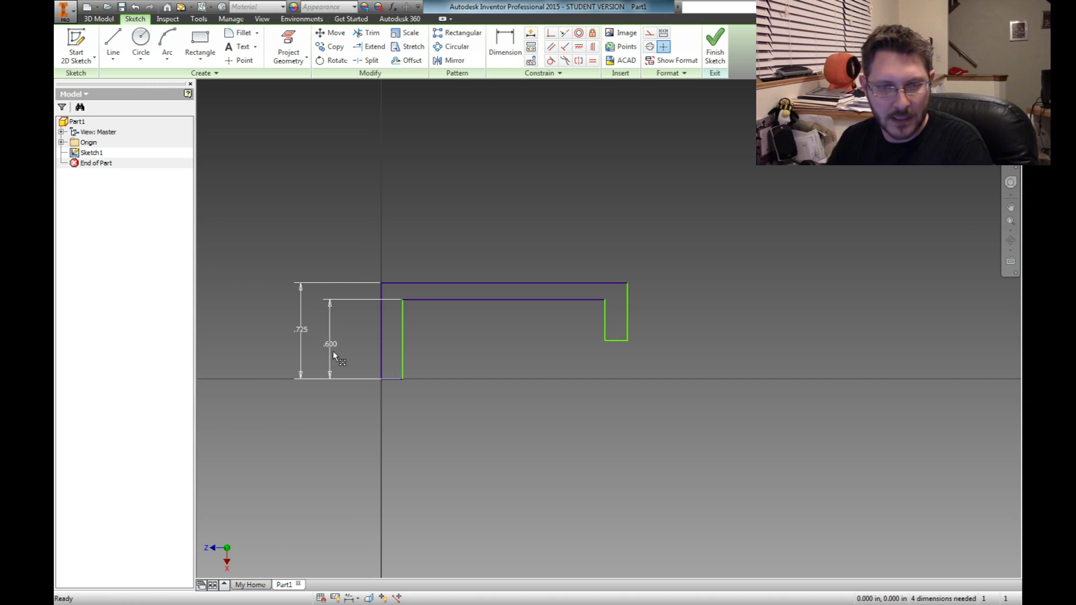
# - Dimension the left leg's thickness between its outer and inner edges and set it to .125 in
pyautogui.press('d')
pyautogui.click(379, 356)
pyautogui.click(402, 353)
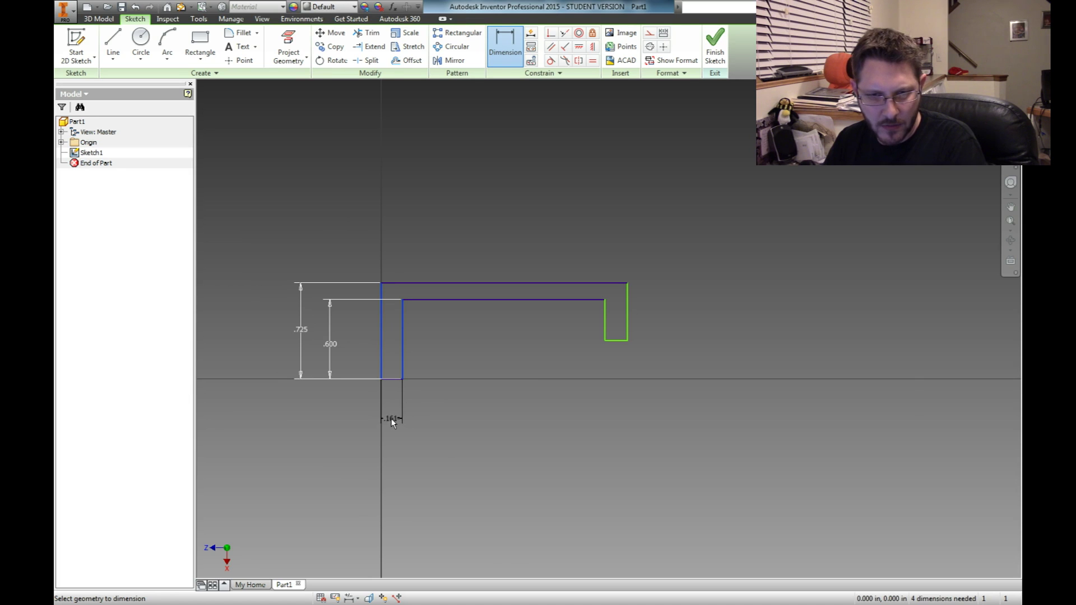
pyautogui.click(392, 423)
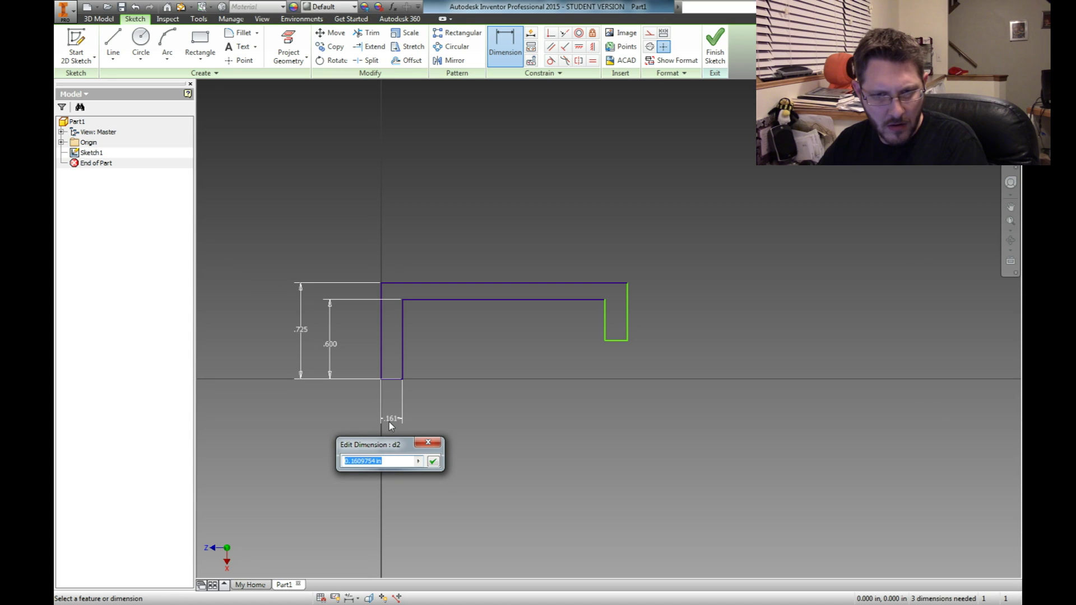
pyautogui.write('.')
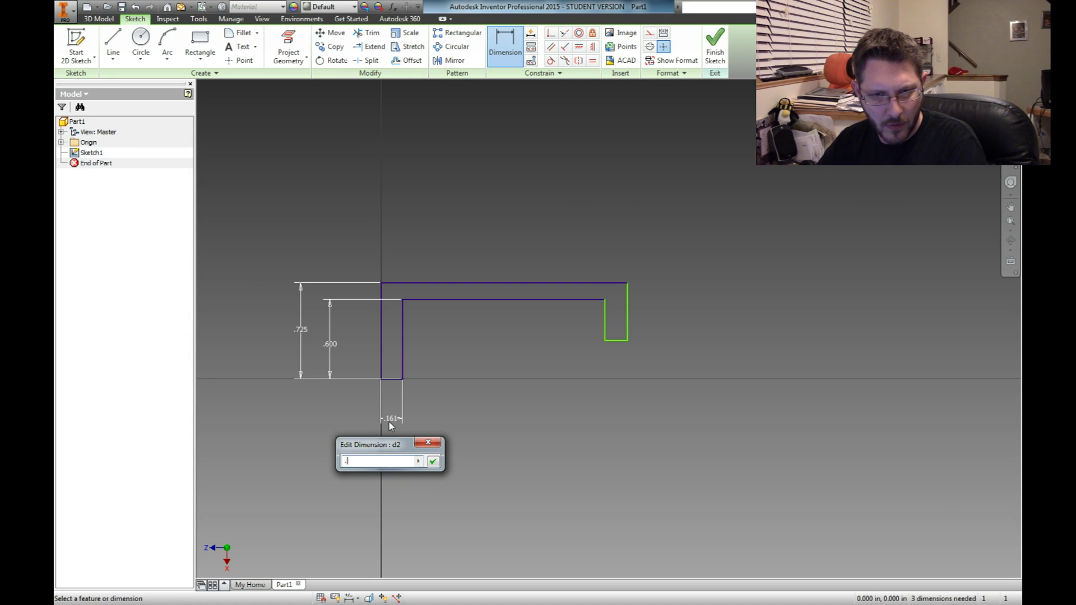
pyautogui.write('125')
pyautogui.press('Return')
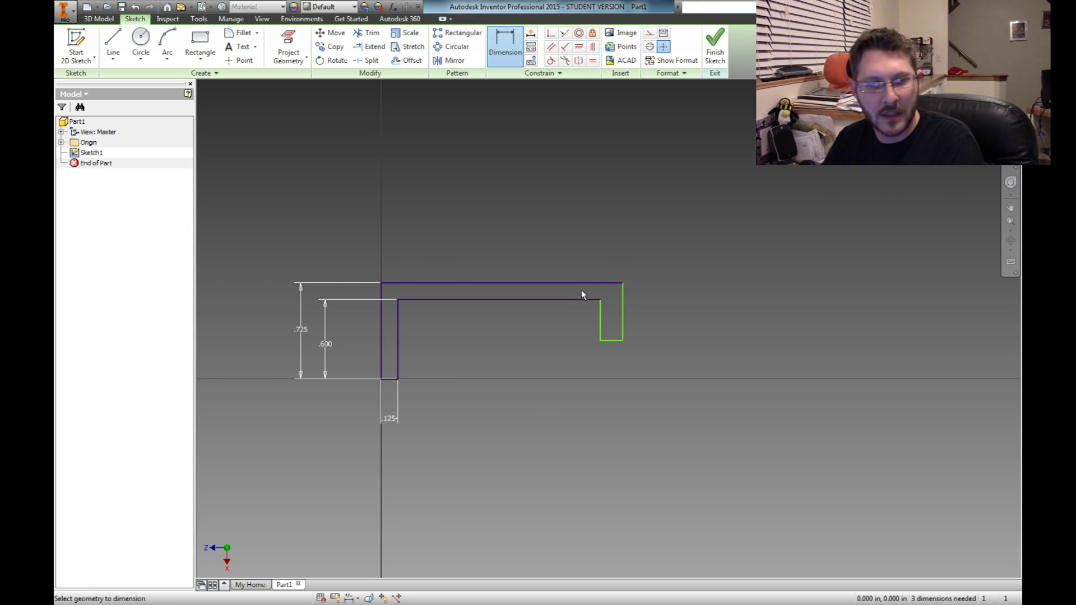
# - Dimension the right leg's outer edge and set its length to .6 in
pyautogui.click(622, 321)
pyautogui.click(679, 321)
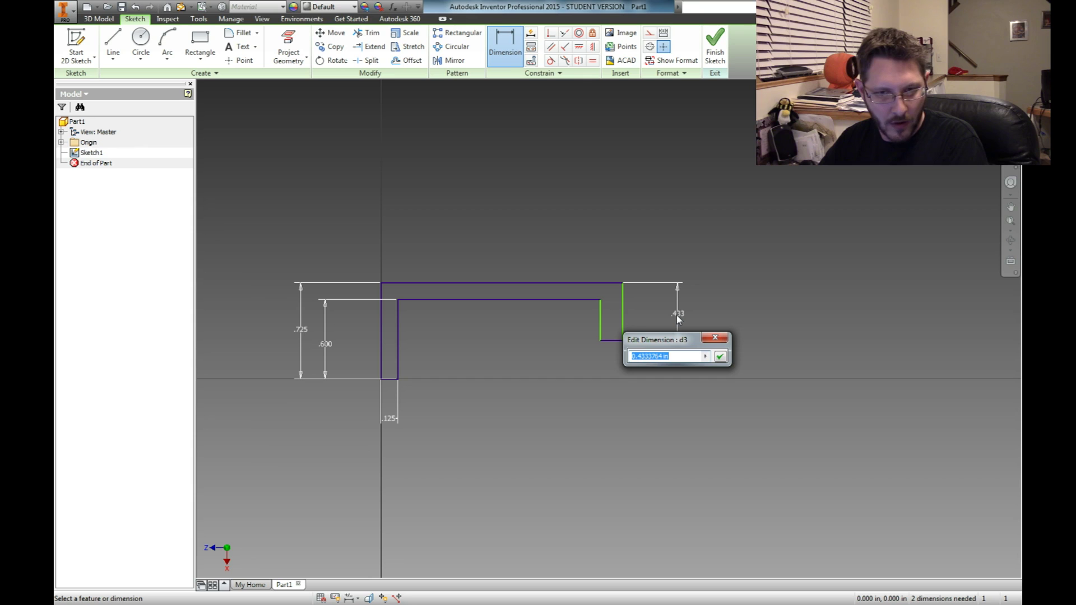
pyautogui.write('.6')
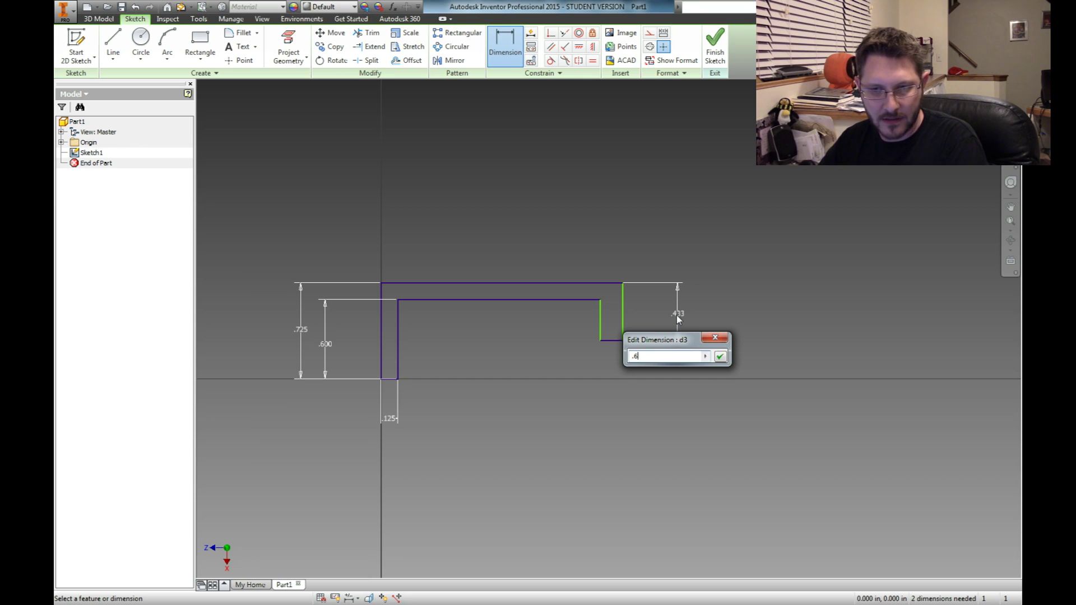
pyautogui.press('Return')
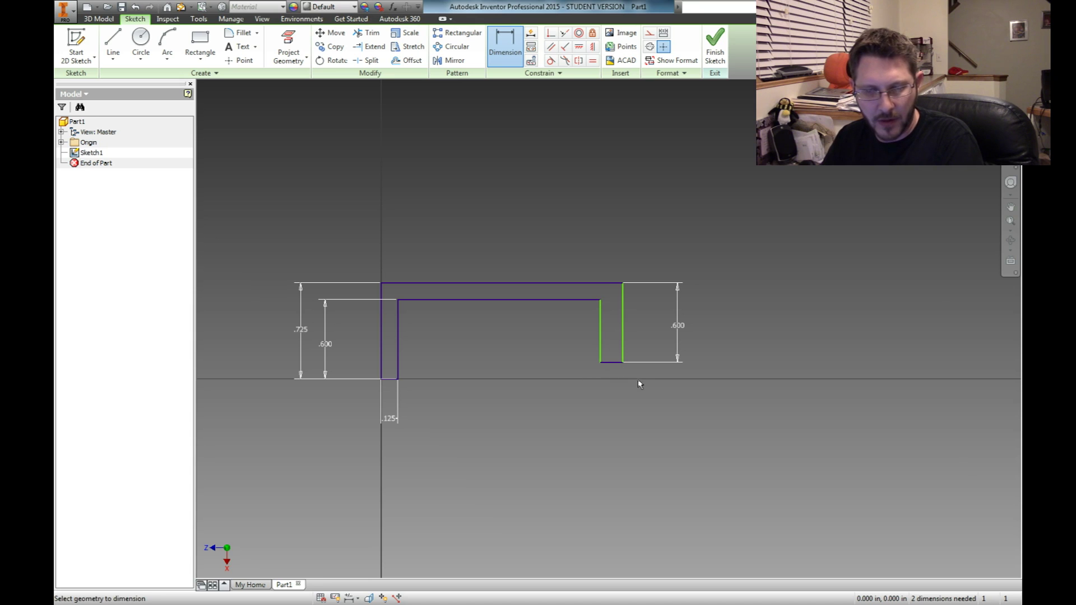
# - Dimension the short end edge of the right leg and set its width to .125 in
pyautogui.click(610, 362)
pyautogui.click(612, 415)
pyautogui.write('.125')
pyautogui.press('Return')
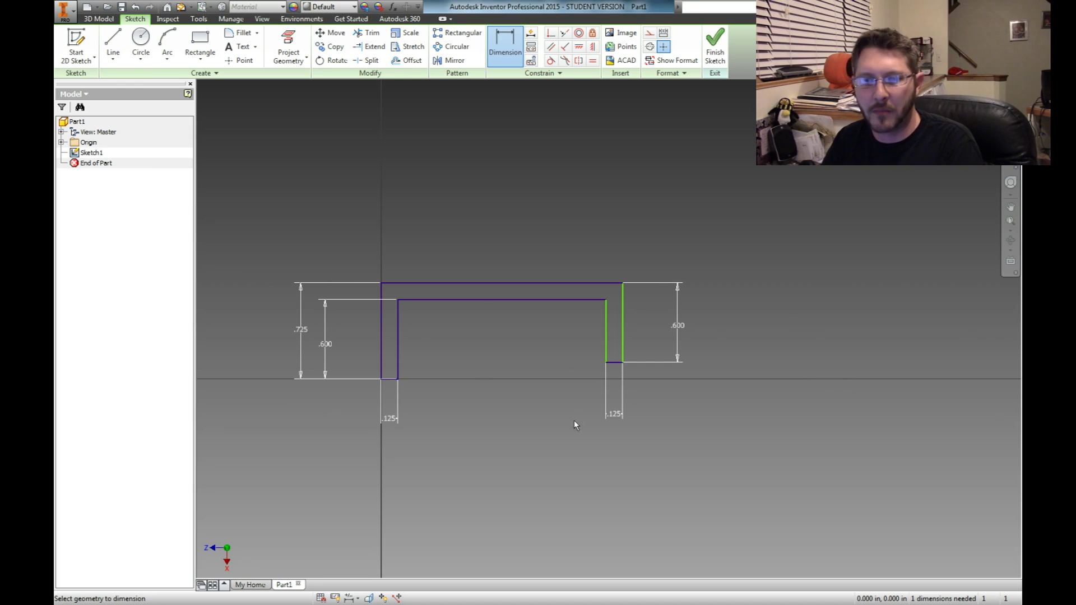
# - Dimension the profile's long outer edge across the top, keeping its length as drawn
pyautogui.click(486, 283)
pyautogui.click(499, 241)
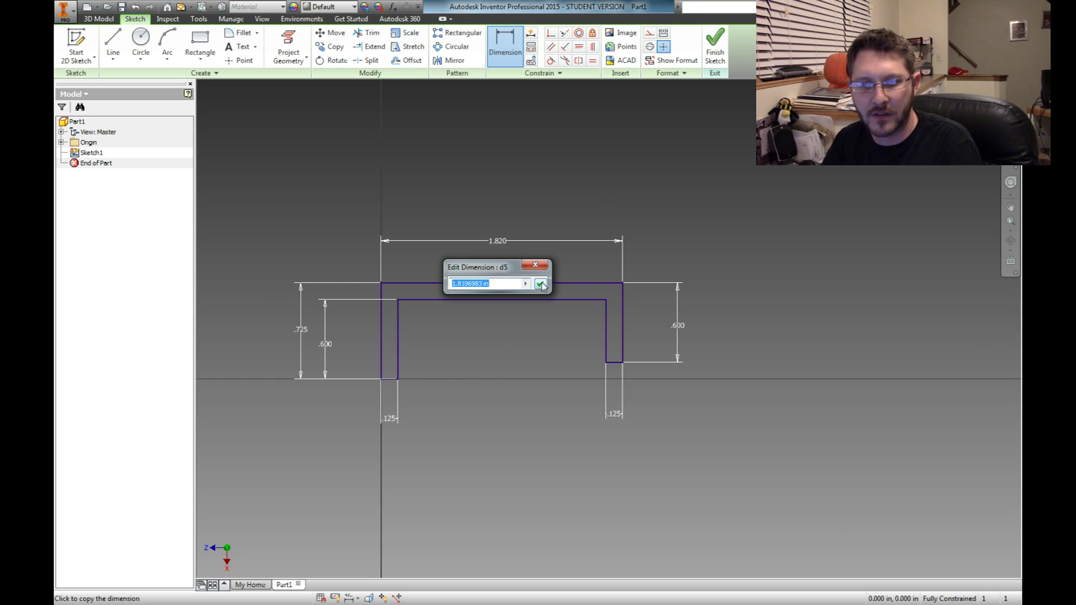
pyautogui.press('Return')
pyautogui.press('Escape')
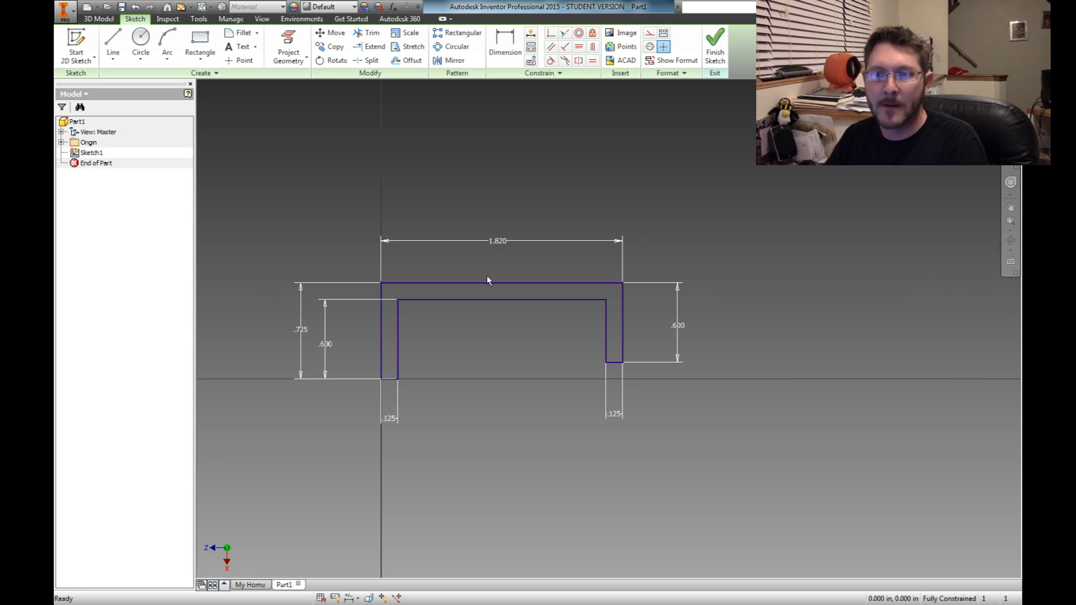
# - Finish the sketch and extrude the hook-shaped profile a distance of 3 in as a solid
pyautogui.click(715, 48)
pyautogui.scroll(5, 354, 443)
pyautogui.scroll(-3, 459, 294)
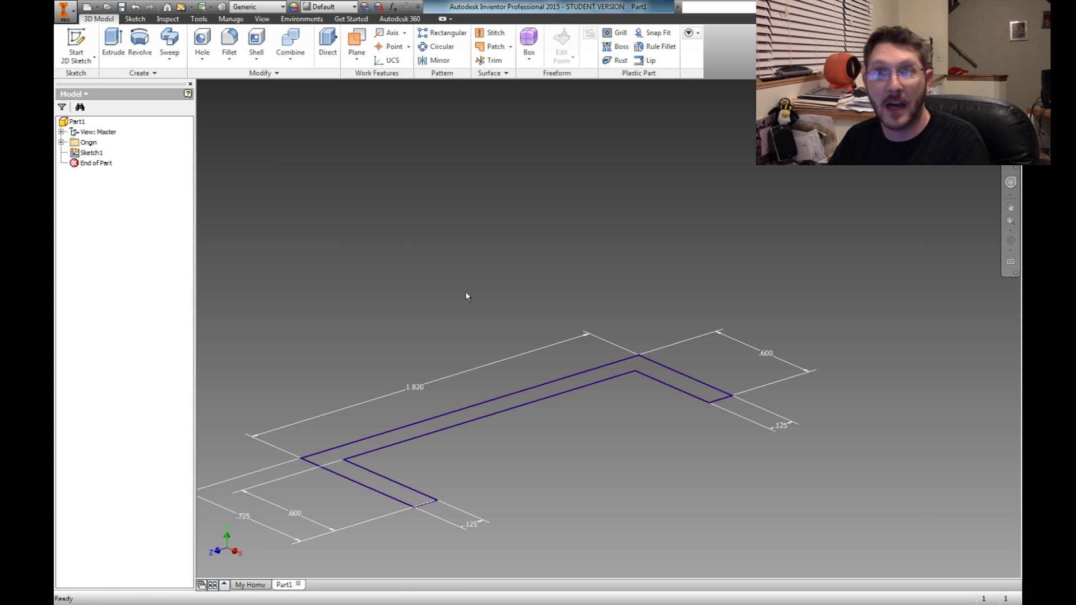
pyautogui.press('e')
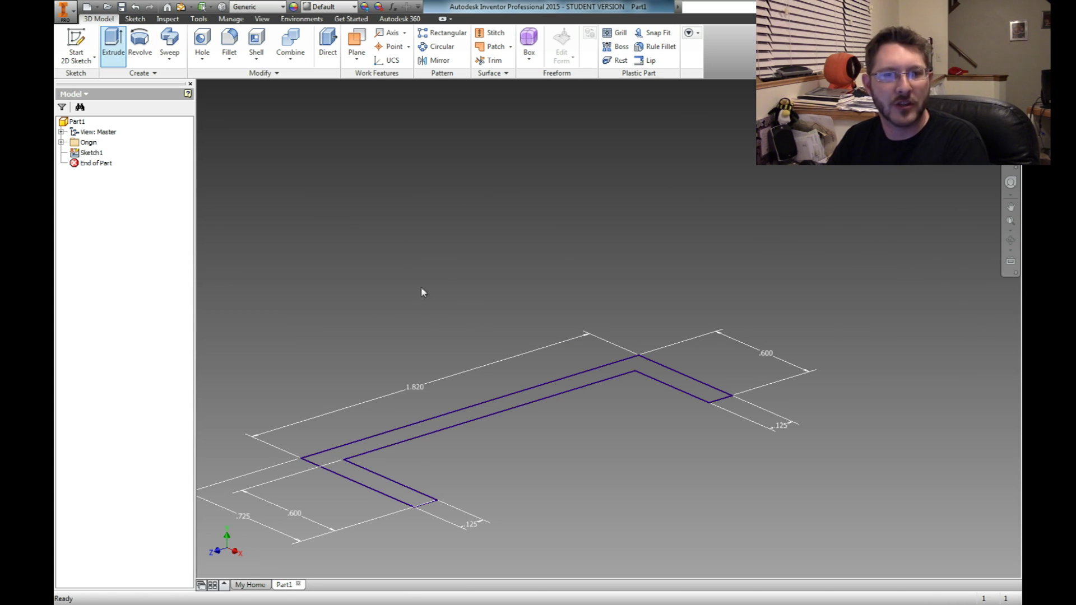
pyautogui.moveTo(908, 11); pyautogui.dragTo(884, 388)
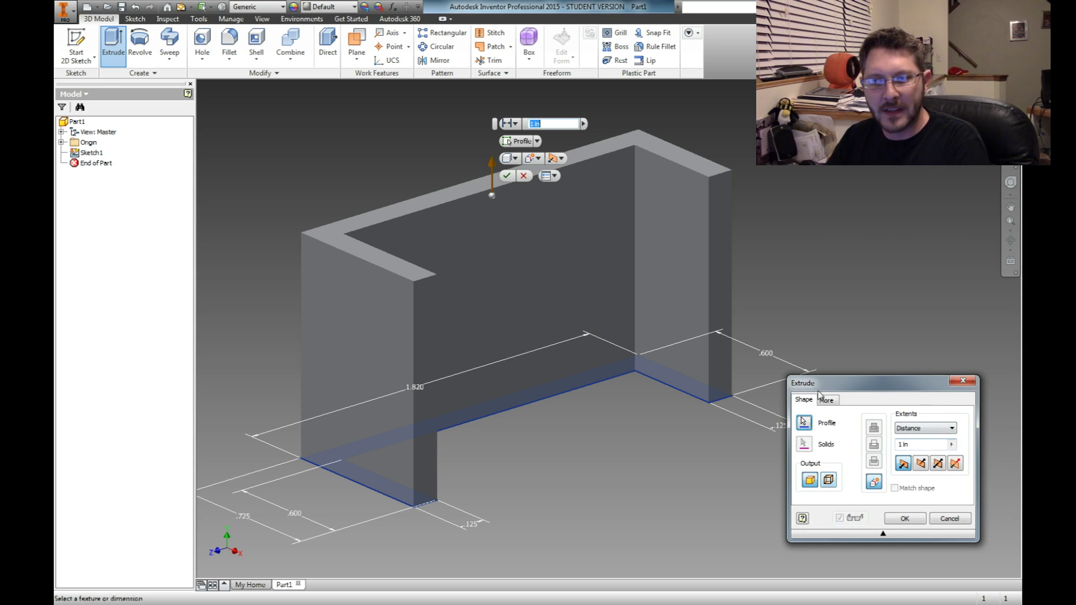
pyautogui.scroll(-3, 556, 353)
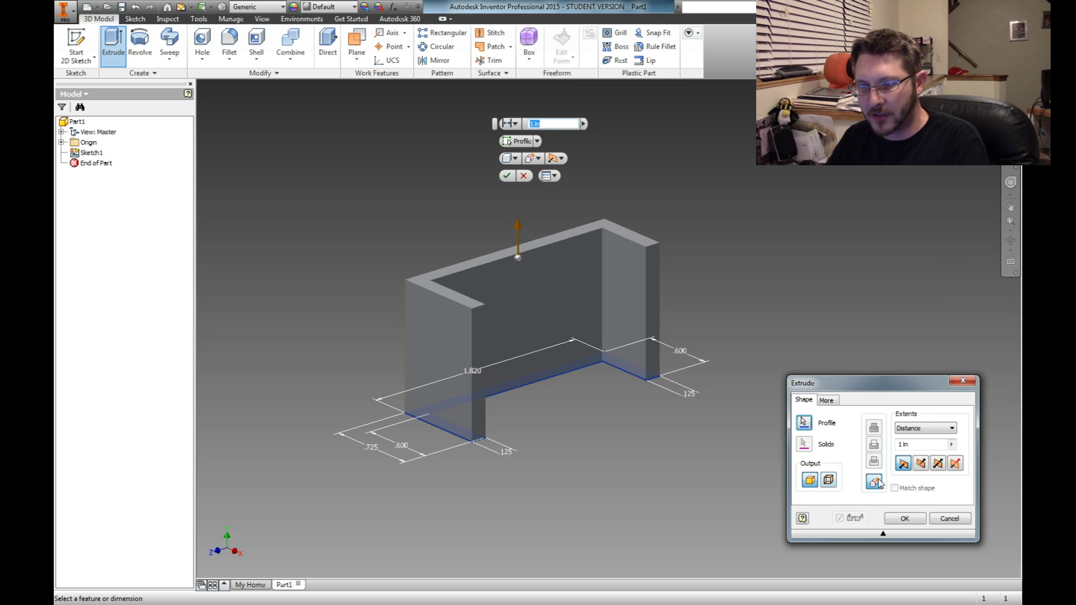
pyautogui.click(916, 446)
pyautogui.moveTo(916, 447); pyautogui.dragTo(859, 449)
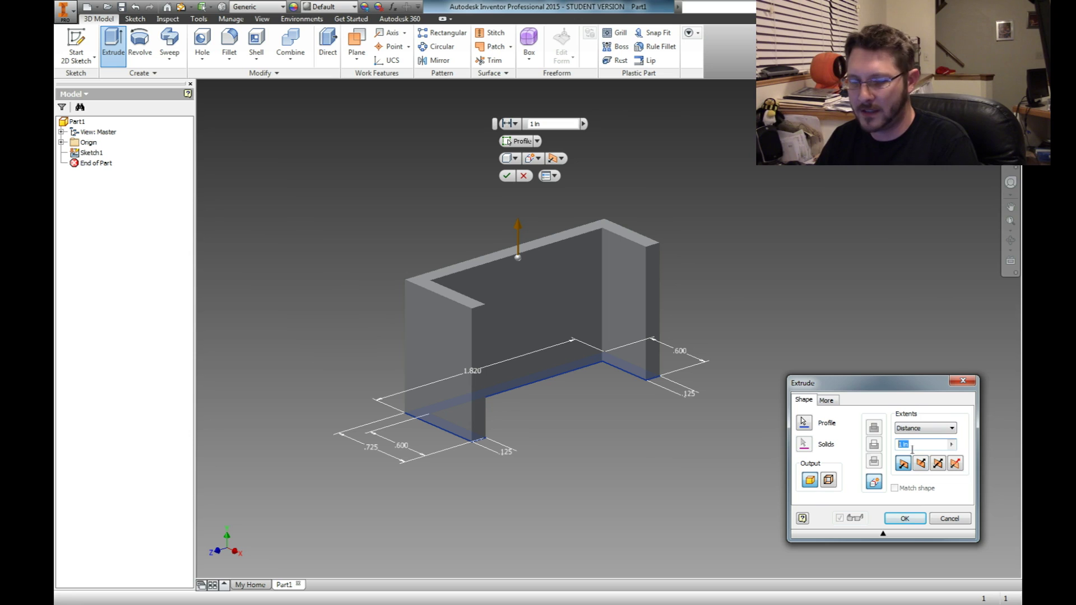
pyautogui.write('3')
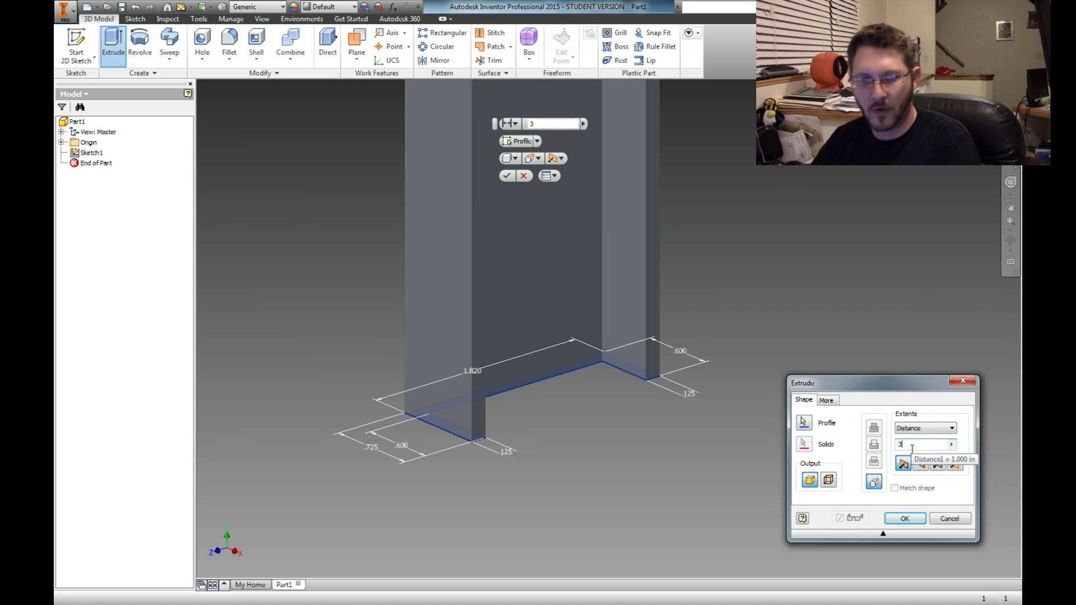
pyautogui.press('Return')
# - Examine the extruded channel's outer faces and open end from different angles and distances
pyautogui.scroll(5, 608, 520)
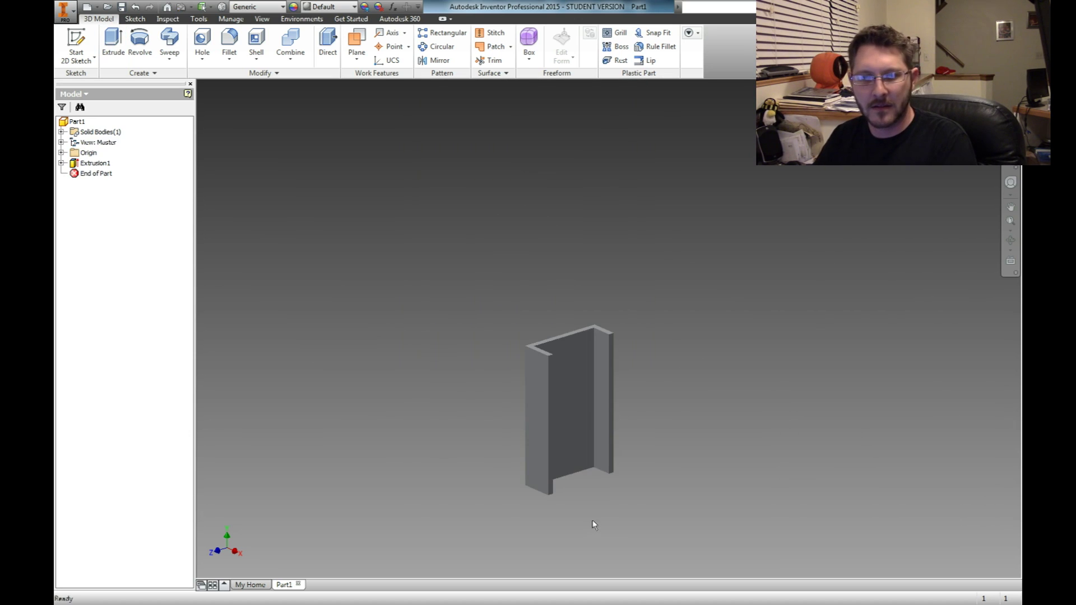
pyautogui.scroll(-3, 615, 462)
pyautogui.keyDown('shift'); pyautogui.moveTo(705, 287); pyautogui.dragTo(695, 370, button='middle'); pyautogui.keyUp('shift')
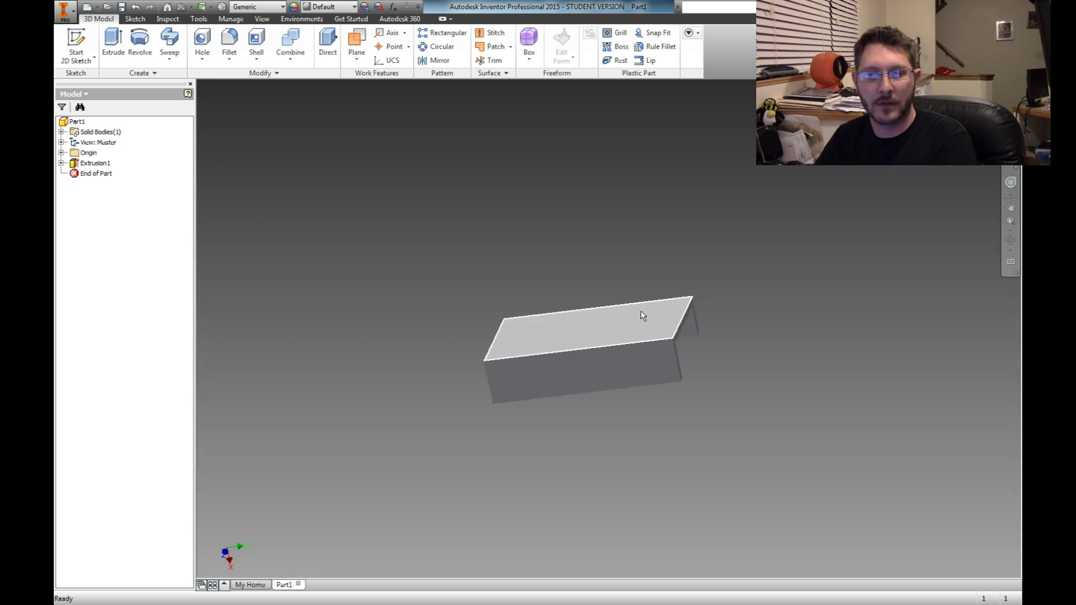
pyautogui.scroll(-6, 640, 311)
pyautogui.scroll(8, 638, 310)
pyautogui.scroll(-7, 635, 306)
pyautogui.scroll(8, 631, 303)
pyautogui.scroll(-6, 630, 302)
pyautogui.scroll(6, 630, 301)
pyautogui.scroll(-7, 628, 299)
pyautogui.scroll(7, 627, 316)
pyautogui.scroll(-4, 623, 334)
pyautogui.scroll(4, 601, 386)
pyautogui.moveTo(571, 407); pyautogui.dragTo(544, 361, button='middle')
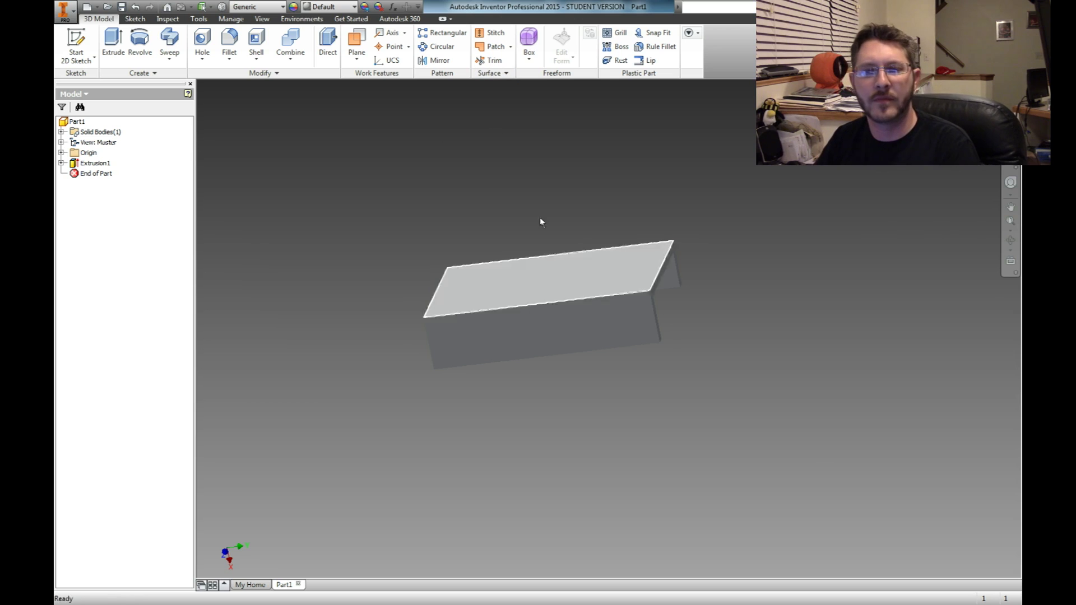
pyautogui.moveTo(569, 318); pyautogui.dragTo(614, 304, button='middle')
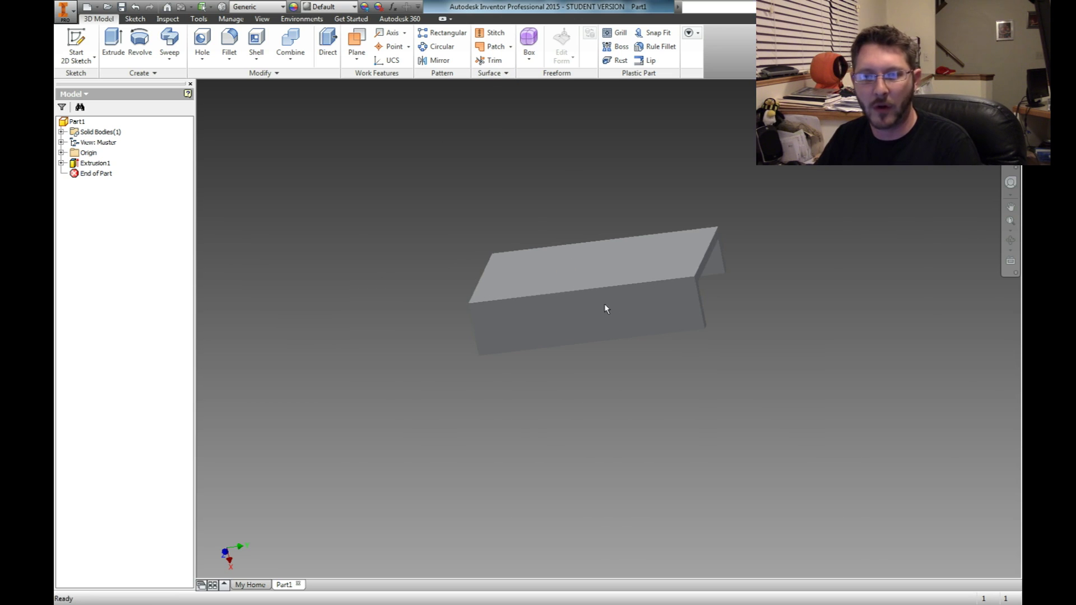
pyautogui.keyDown('shift'); pyautogui.moveTo(603, 341); pyautogui.dragTo(608, 307, button='middle'); pyautogui.keyUp('shift')
pyautogui.scroll(2, 606, 307)
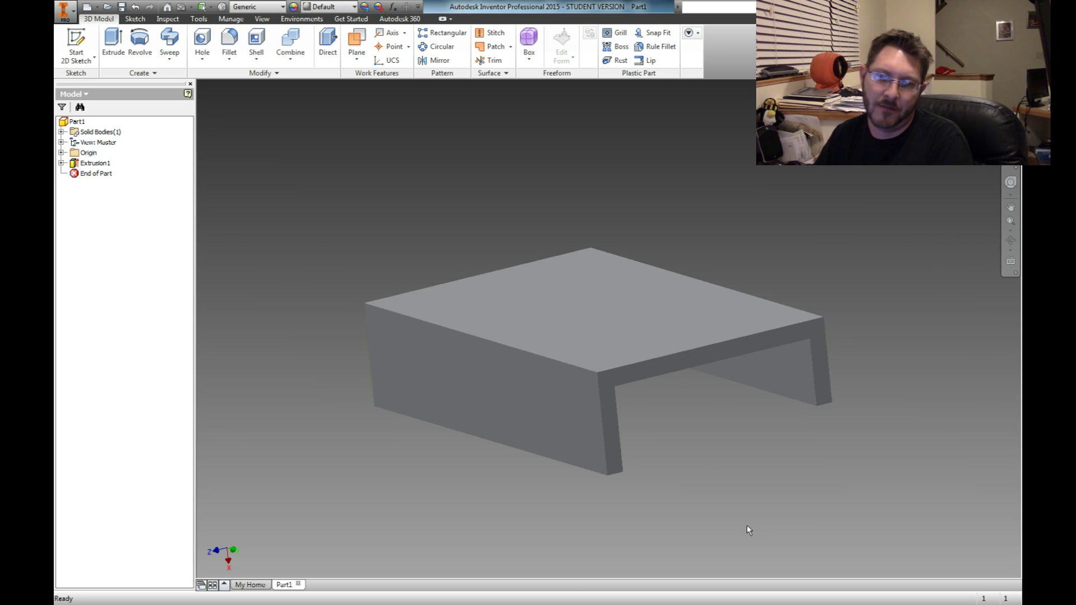
# - Look at the part from freely rotated angles and return to the home view
pyautogui.click(952, 96)
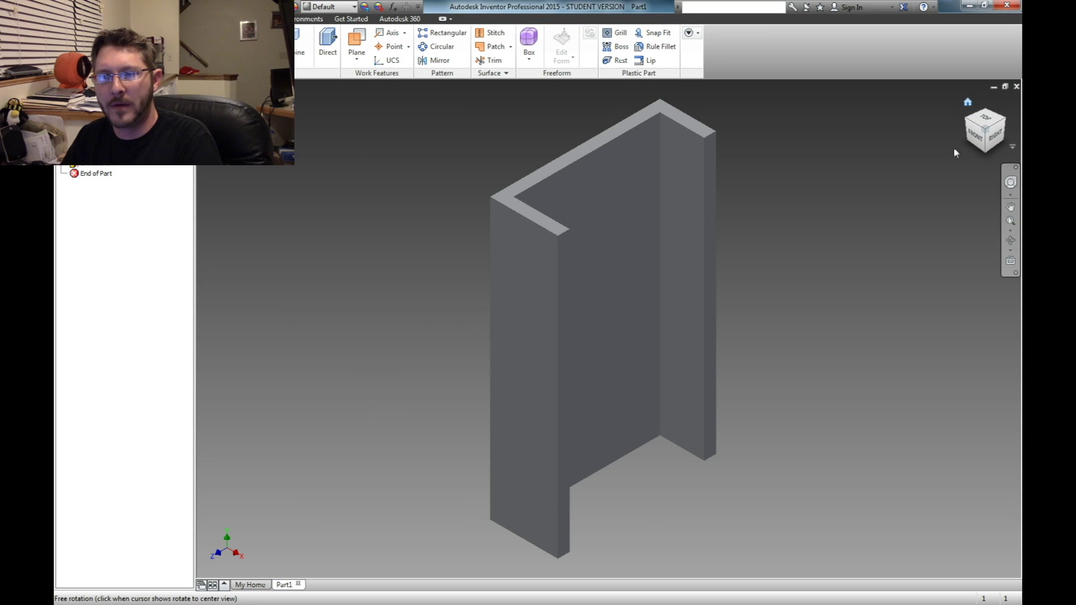
pyautogui.keyDown('shift'); pyautogui.moveTo(689, 228); pyautogui.dragTo(782, 299, button='middle'); pyautogui.keyUp('shift')
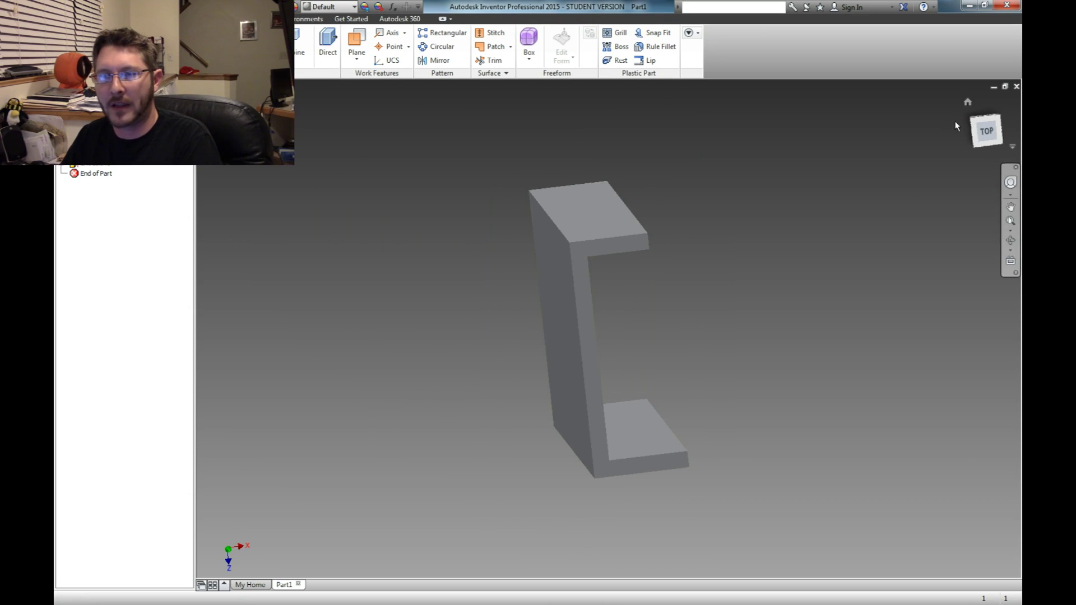
pyautogui.click(967, 105)
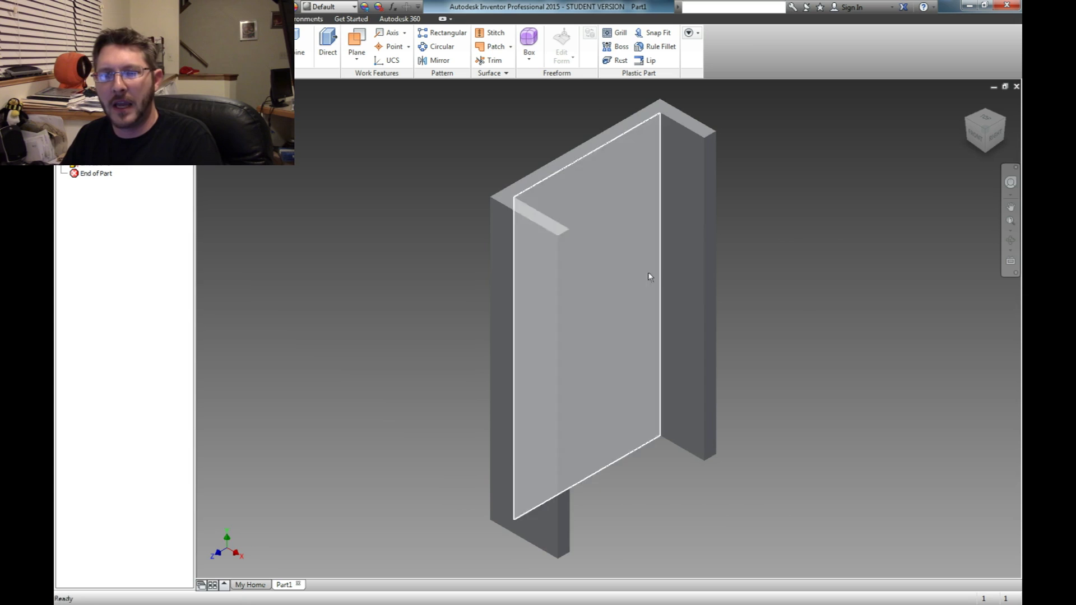
pyautogui.moveTo(974, 124)
pyautogui.mouseDown()
pyautogui.moveTo(942, 224)
pyautogui.moveTo(903, 163)
pyautogui.moveTo(916, 335)
pyautogui.moveTo(920, 267)
pyautogui.moveTo(995, 299)
pyautogui.moveTo(978, 318)
pyautogui.moveTo(624, 329)
pyautogui.mouseUp()
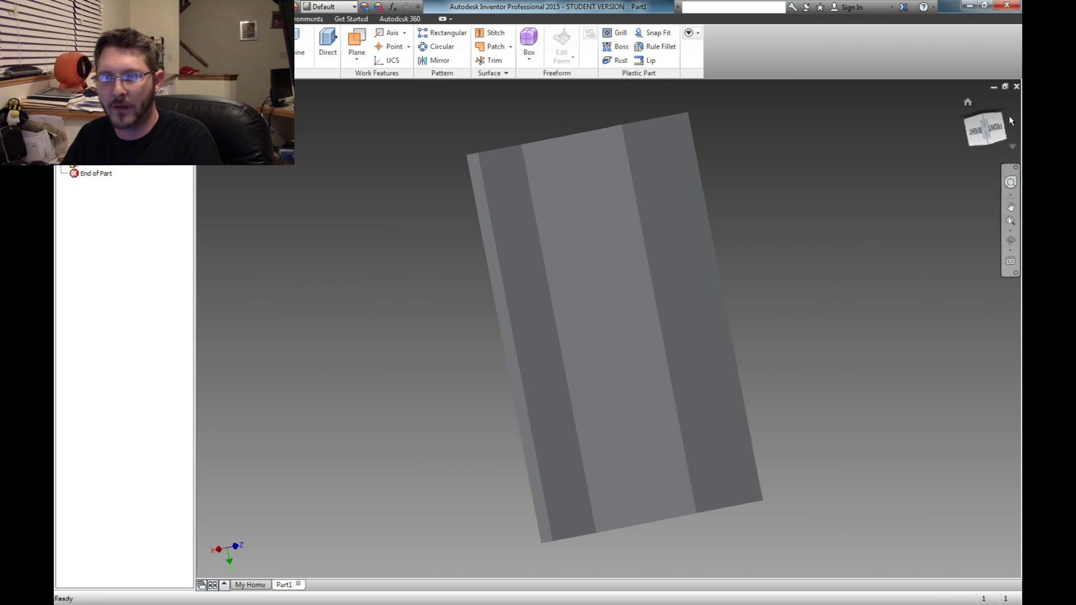
pyautogui.click(968, 102)
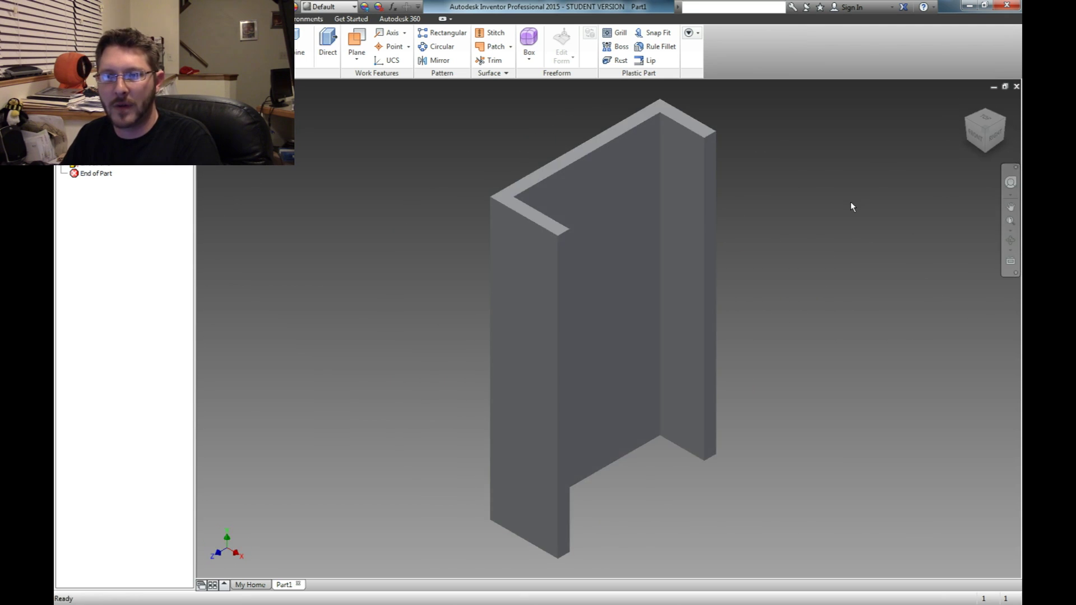
pyautogui.scroll(-3, 731, 365)
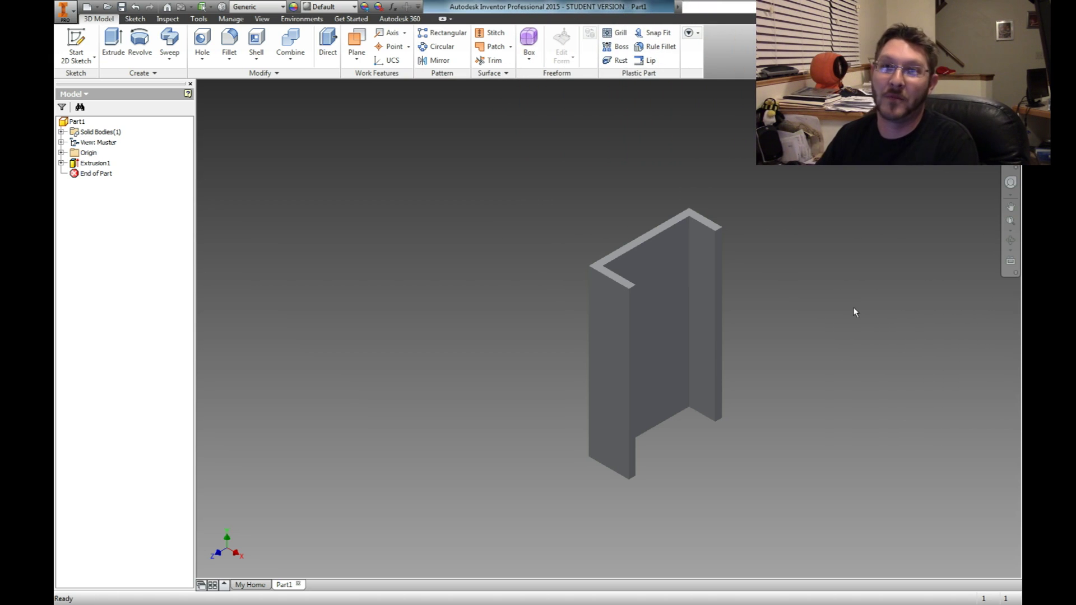
pyautogui.scroll(4, 529, 362)
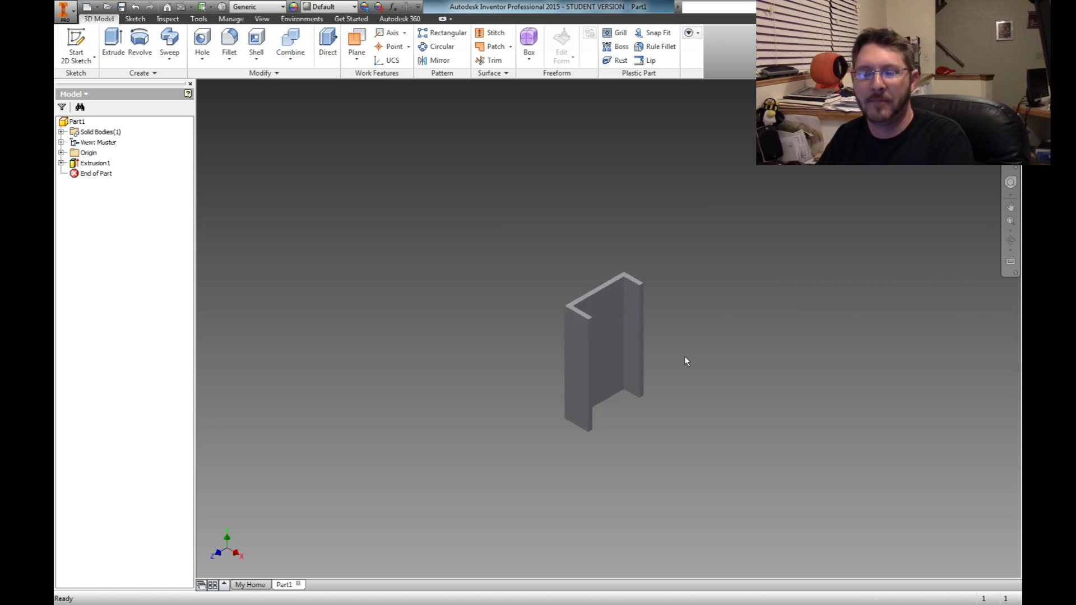
pyautogui.scroll(-5, 685, 356)
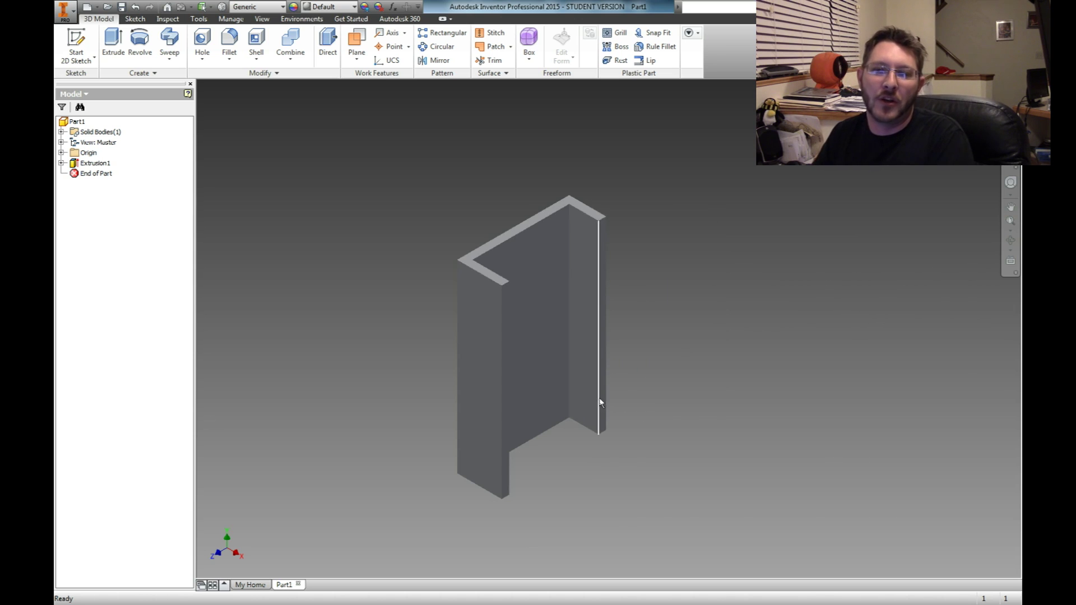
pyautogui.scroll(-6, 568, 379)
pyautogui.scroll(7, 568, 376)
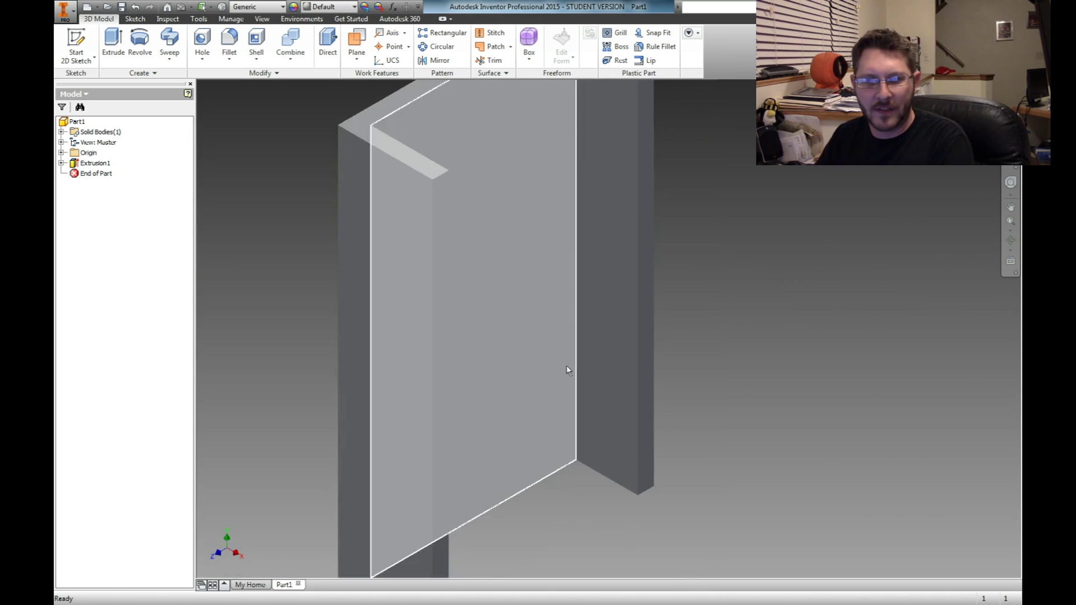
pyautogui.scroll(-3, 520, 363)
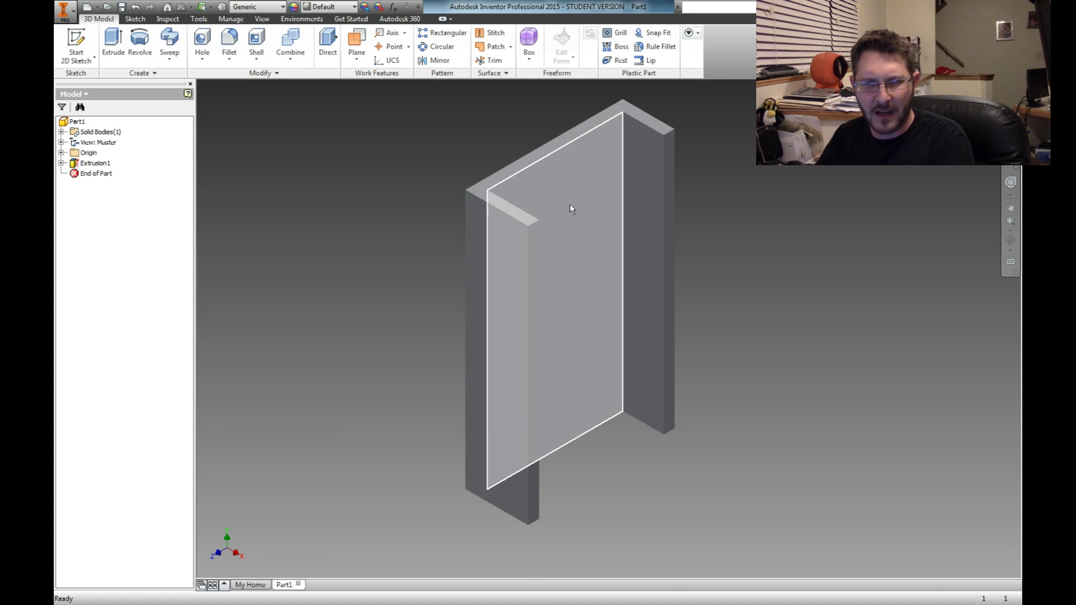
# - Reopen the channel extrusion's profile sketch for editing and fit the whole dimensioned profile in view
pyautogui.scroll(3, 681, 243)
pyautogui.keyDown('shift'); pyautogui.moveTo(599, 237); pyautogui.dragTo(471, 382, button='middle'); pyautogui.keyUp('shift')
pyautogui.scroll(-4, 654, 273)
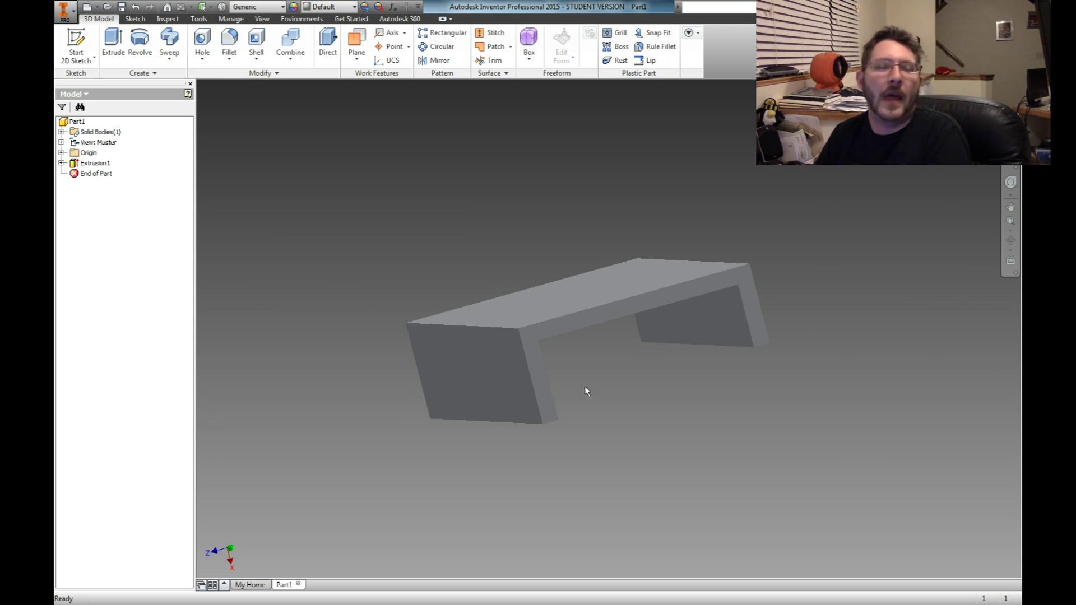
pyautogui.click(61, 162)
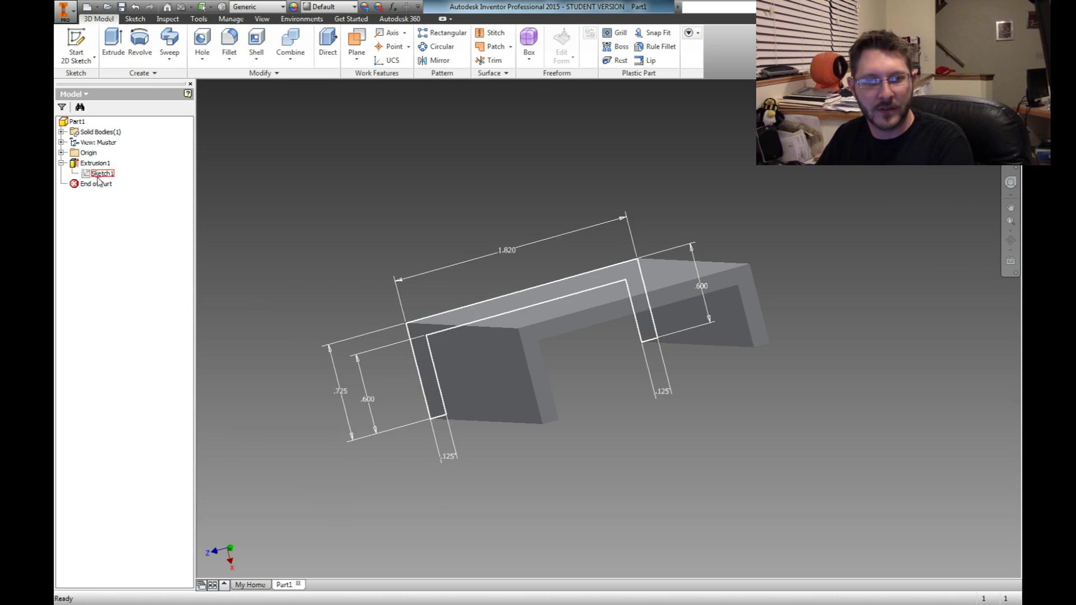
pyautogui.doubleClick(86, 175)
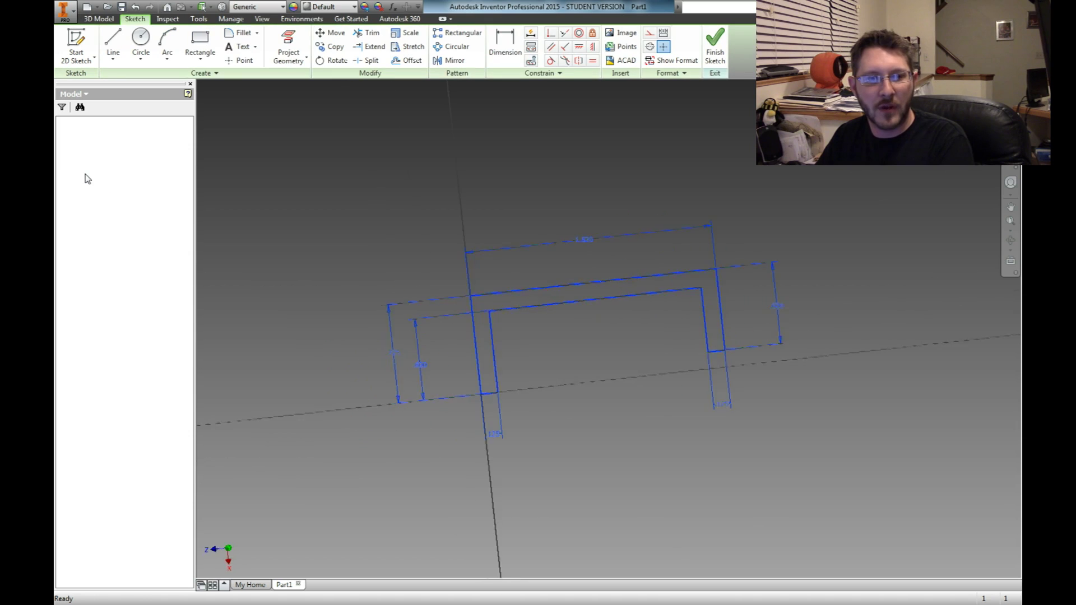
pyautogui.scroll(3, 545, 350)
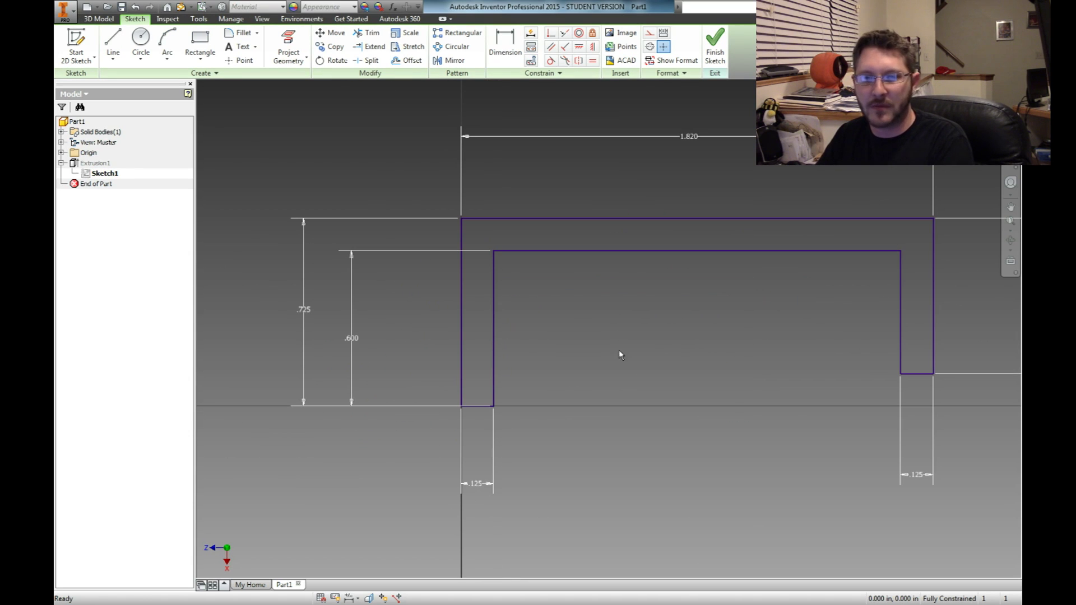
pyautogui.scroll(-2, 470, 374)
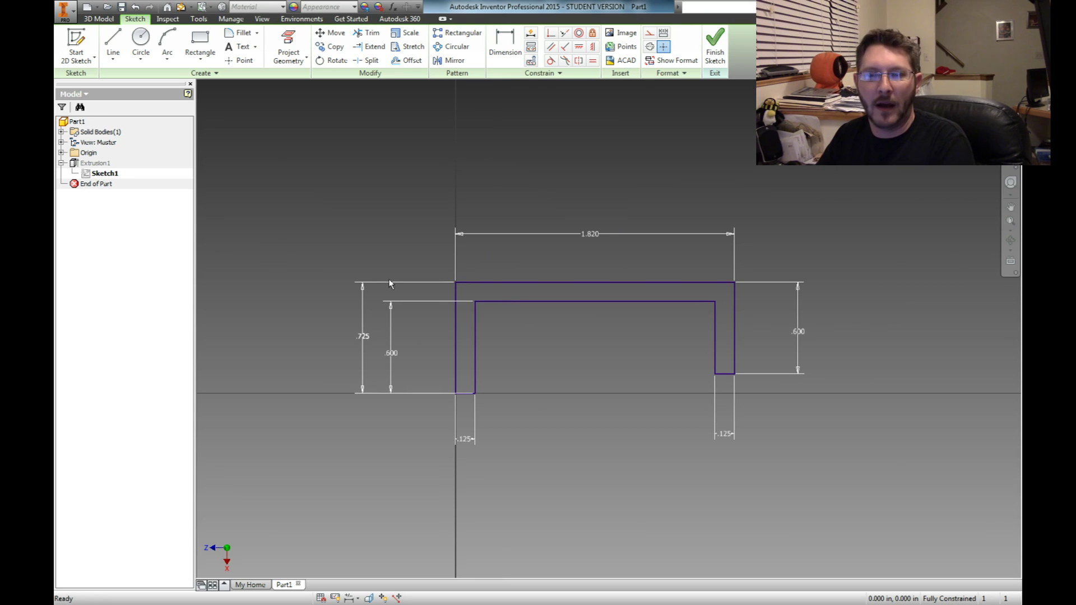
pyautogui.scroll(-2, 463, 275)
pyautogui.scroll(3, 474, 298)
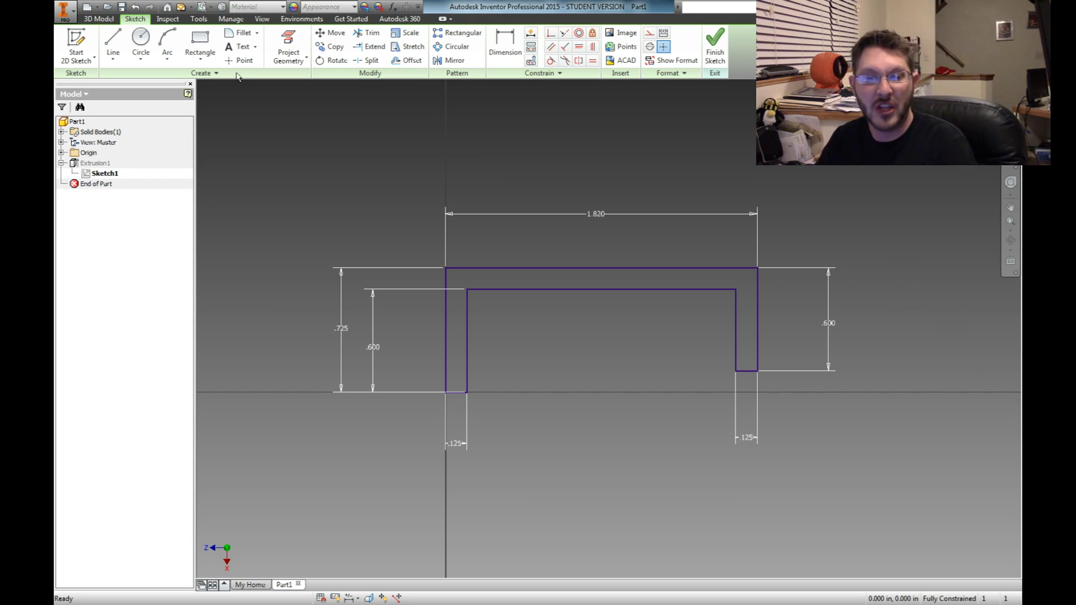
# - Try setting the outer heights of both profile legs to 1.1 in, and undo both changes
pyautogui.doubleClick(341, 328)
pyautogui.moveTo(347, 353); pyautogui.dragTo(341, 386)
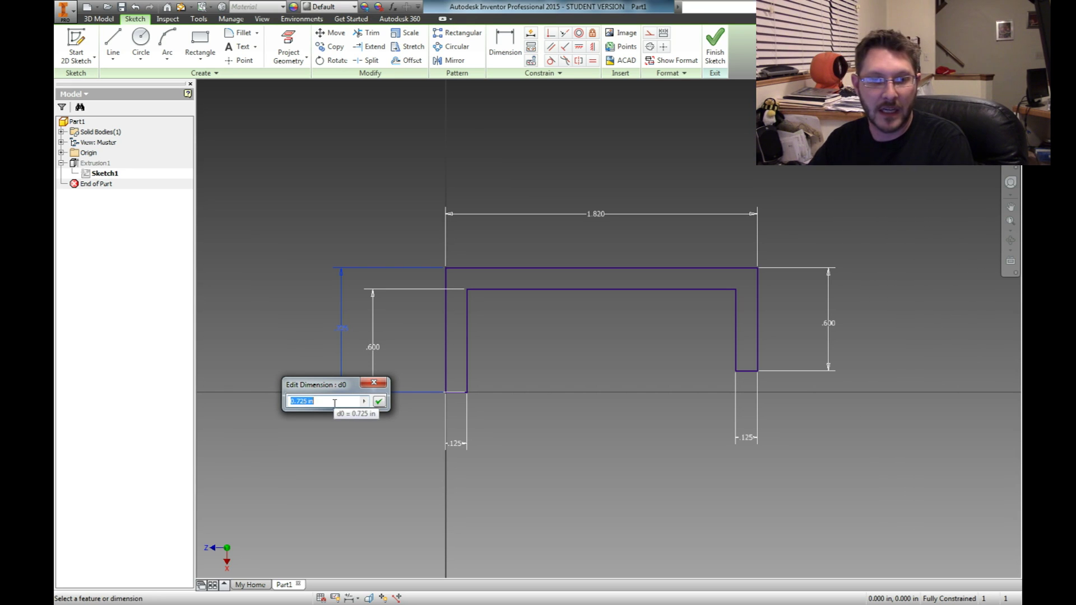
pyautogui.write('1.1')
pyautogui.press('Return')
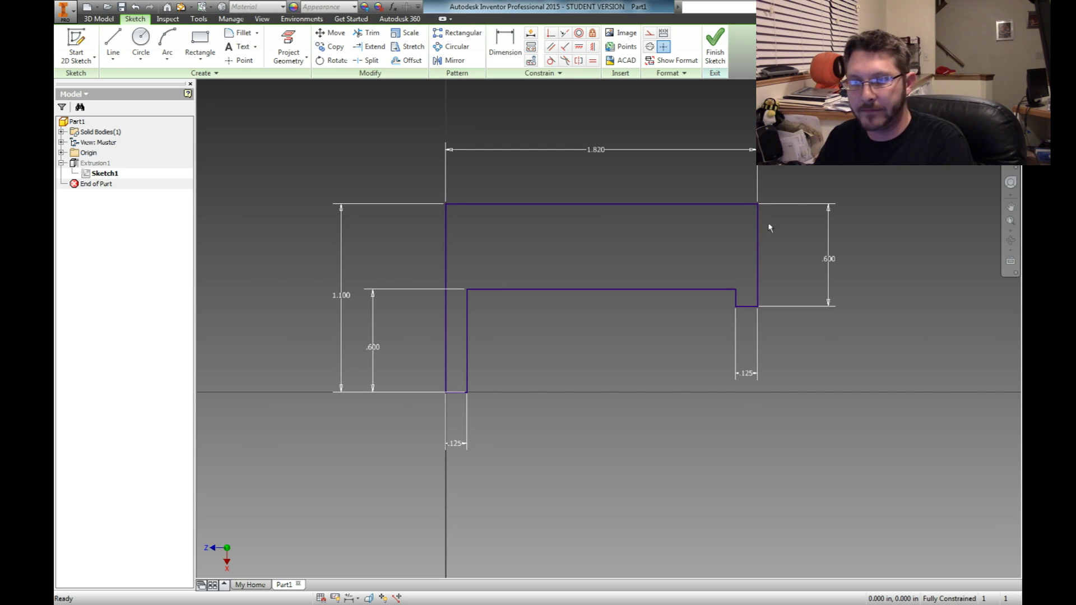
pyautogui.doubleClick(831, 259)
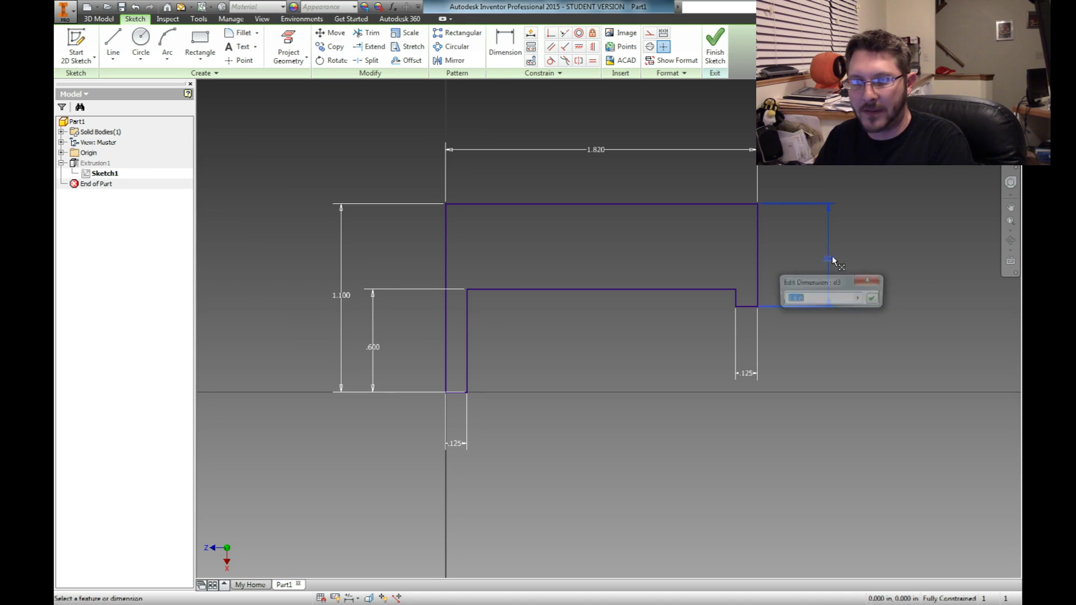
pyautogui.write('1.1')
pyautogui.press('Return')
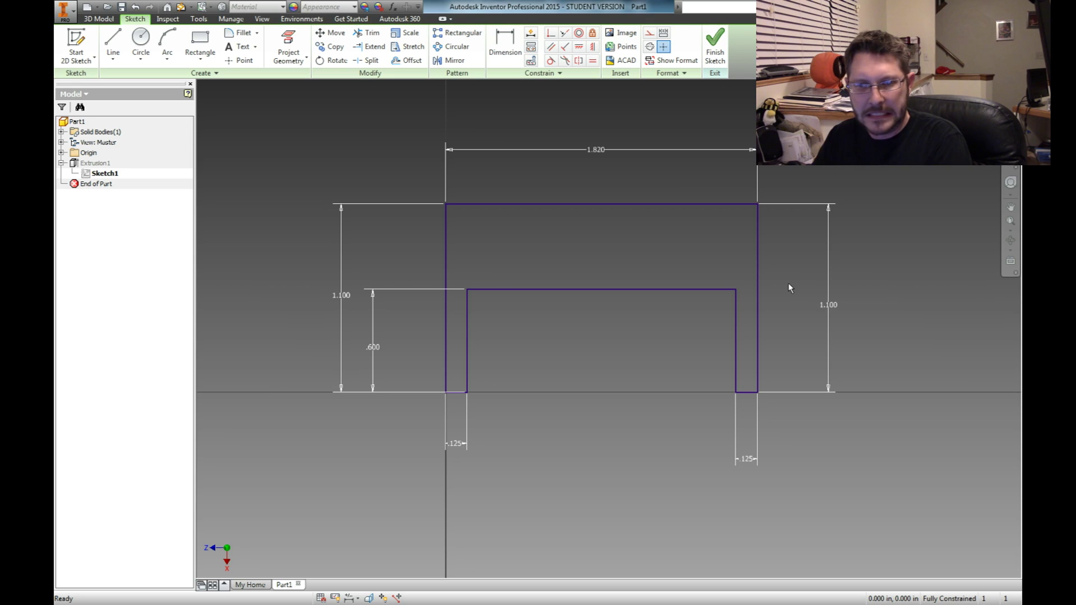
pyautogui.hotkey('ctrl', 'z')
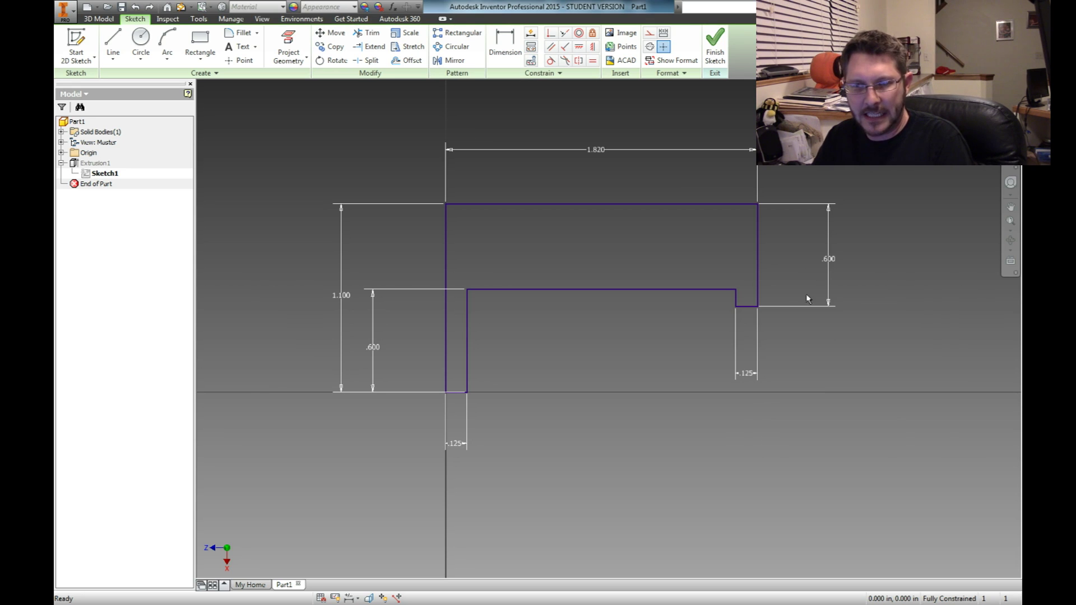
pyautogui.hotkey('ctrl', 'z')
# - Try to dimension the thickness between the profile's long outer and inner edges, and discard the over-constraining dimension
pyautogui.press('d')
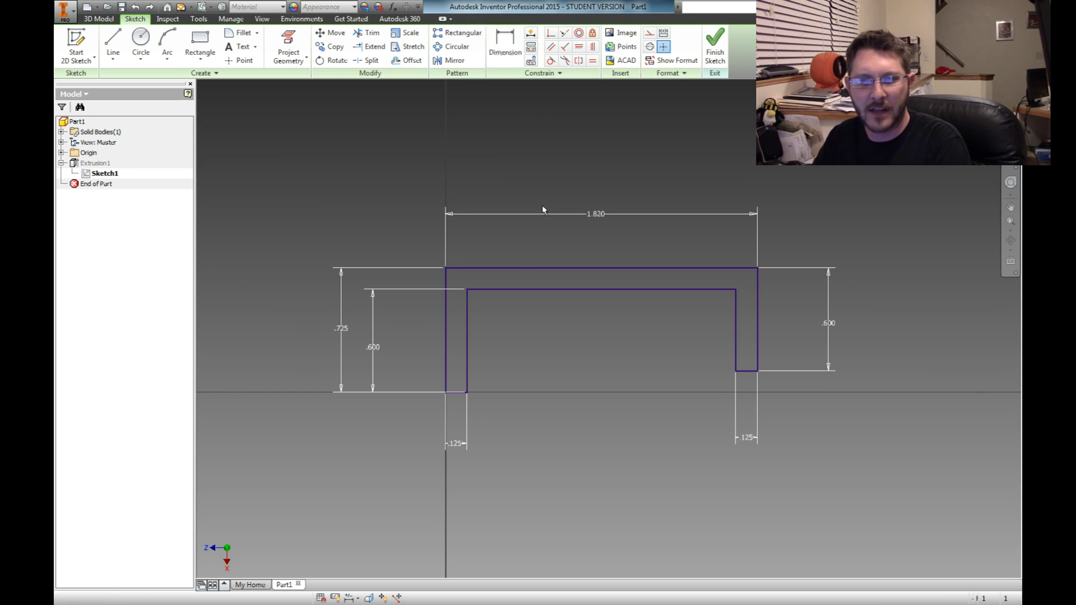
pyautogui.click(517, 268)
pyautogui.click(523, 290)
pyautogui.click(287, 276)
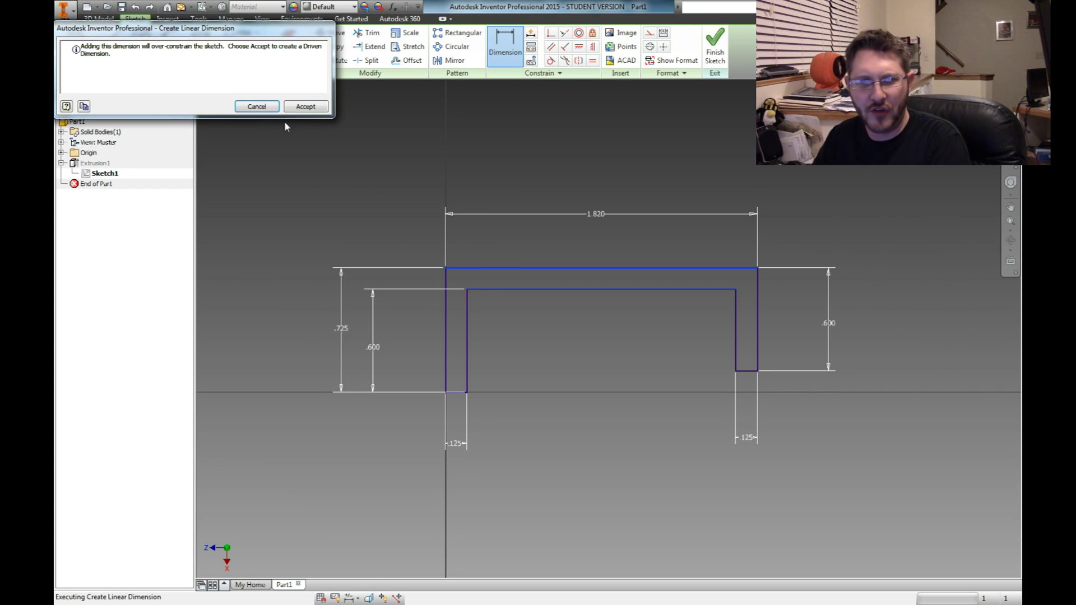
pyautogui.click(258, 108)
pyautogui.press('Escape')
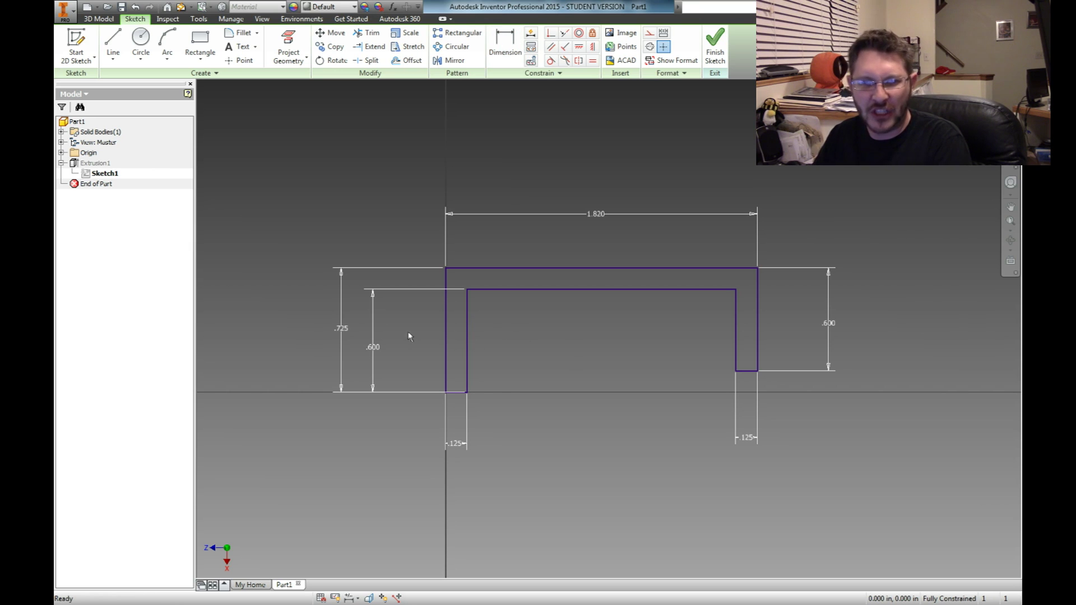
# - Delete the inner height dimension of the profile's longer leg
pyautogui.click(379, 347)
pyautogui.press('Delete')
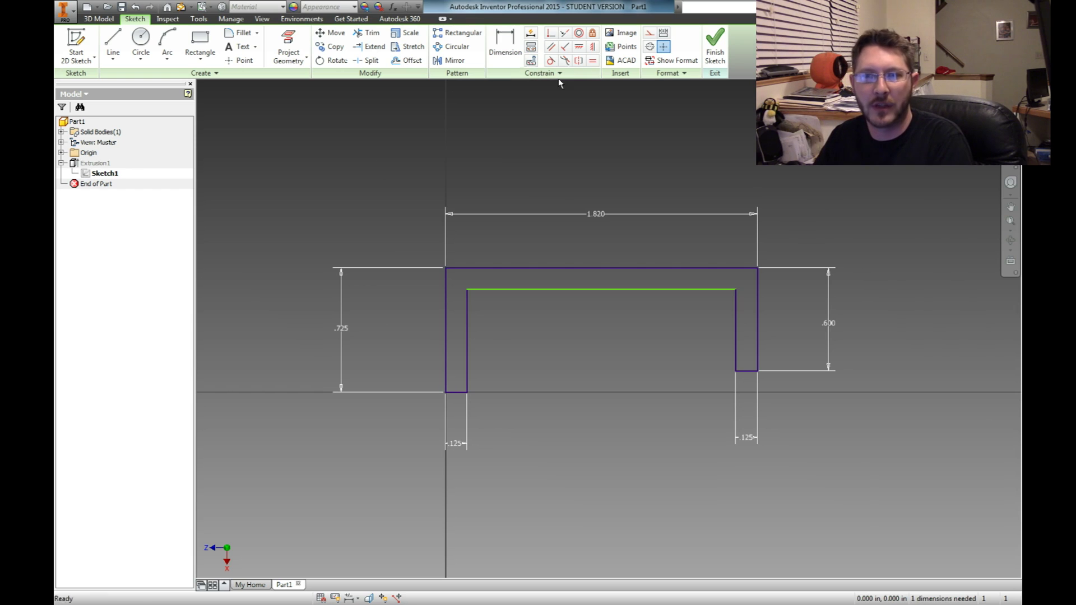
# - Try a 0.5 in dimension between the long outer and inner edges, undo the value and delete the dimension
pyautogui.click(505, 47)
pyautogui.click(494, 268)
pyautogui.click(502, 289)
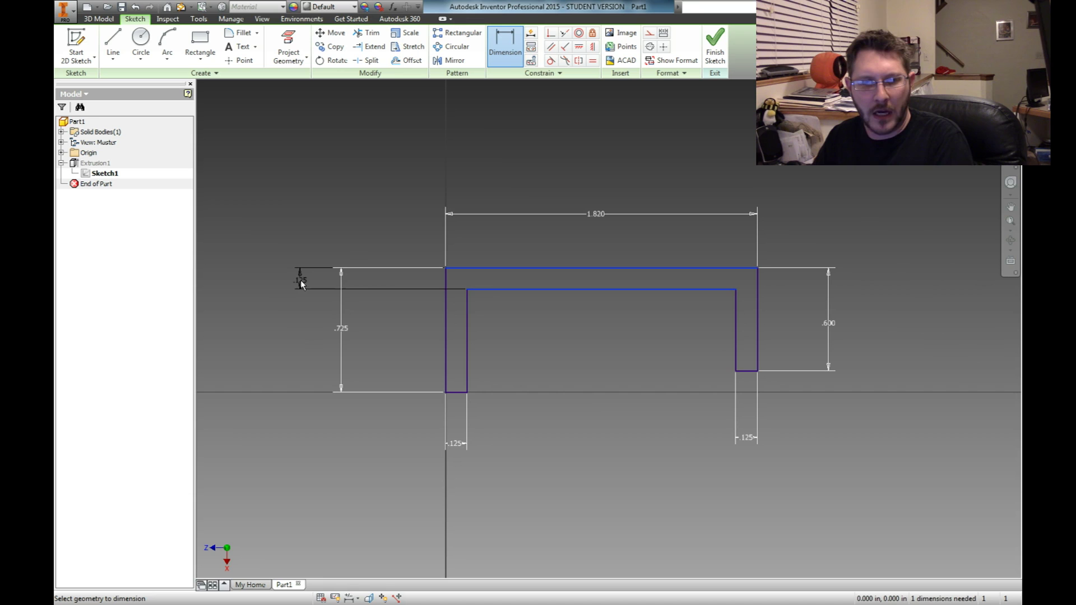
pyautogui.click(296, 278)
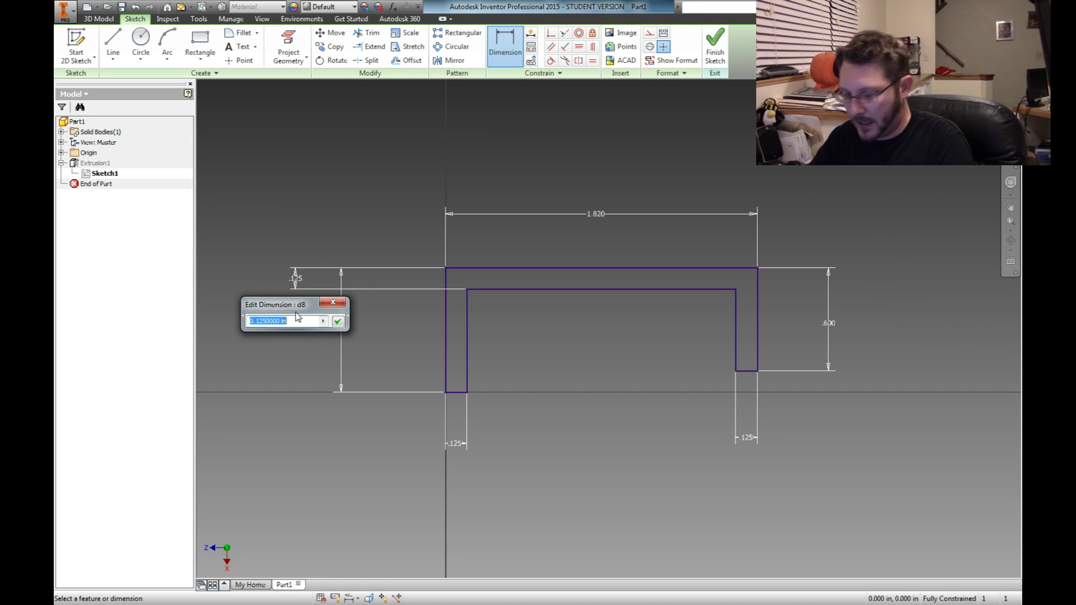
pyautogui.write('.725')
pyautogui.press('Return')
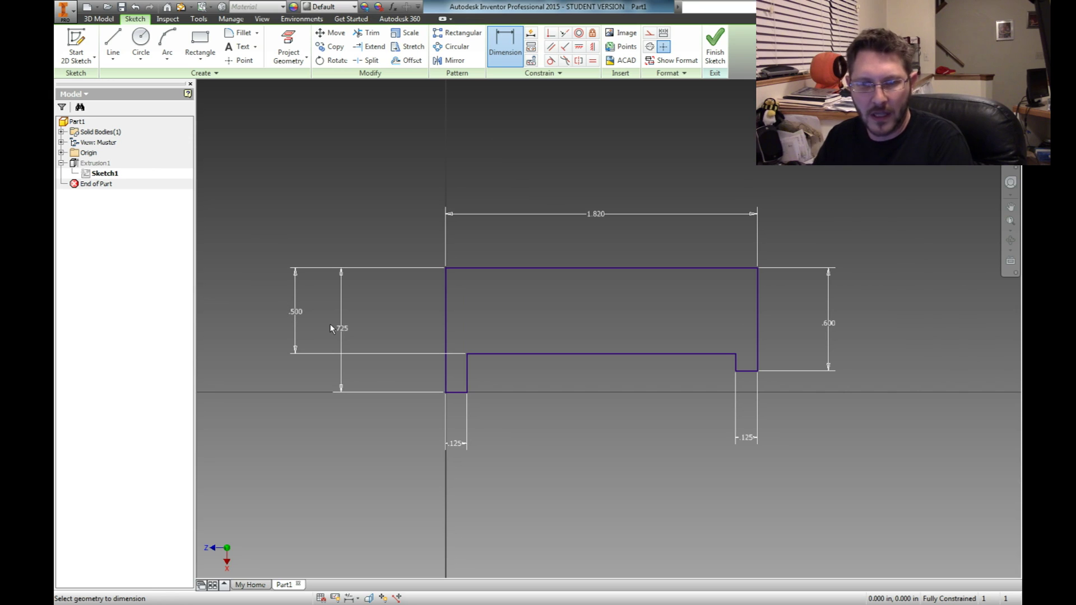
pyautogui.hotkey('ctrl', 'z')
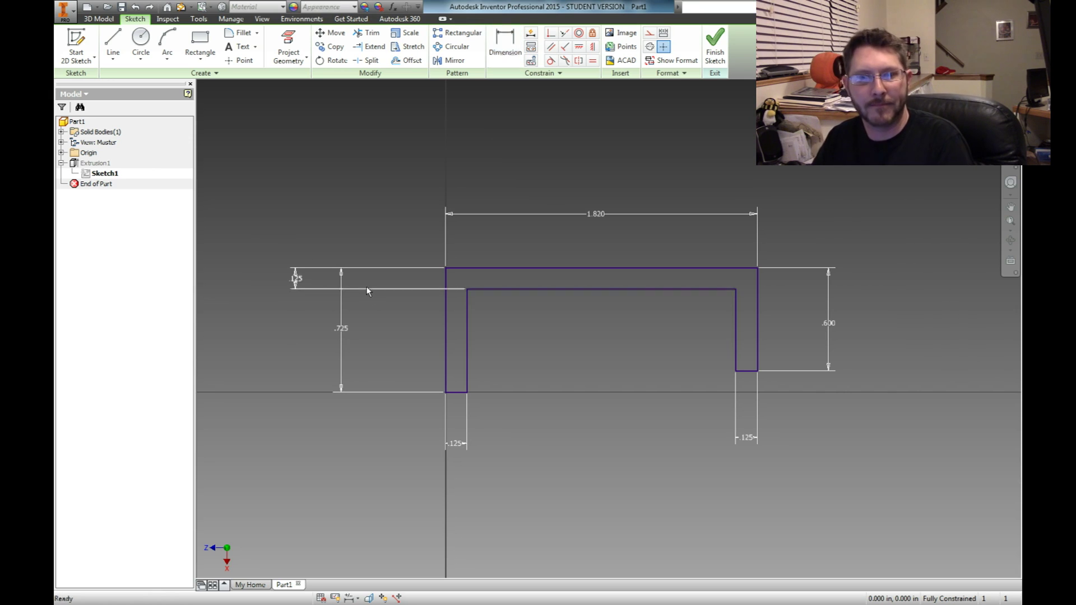
pyautogui.click(359, 289)
pyautogui.press('Delete')
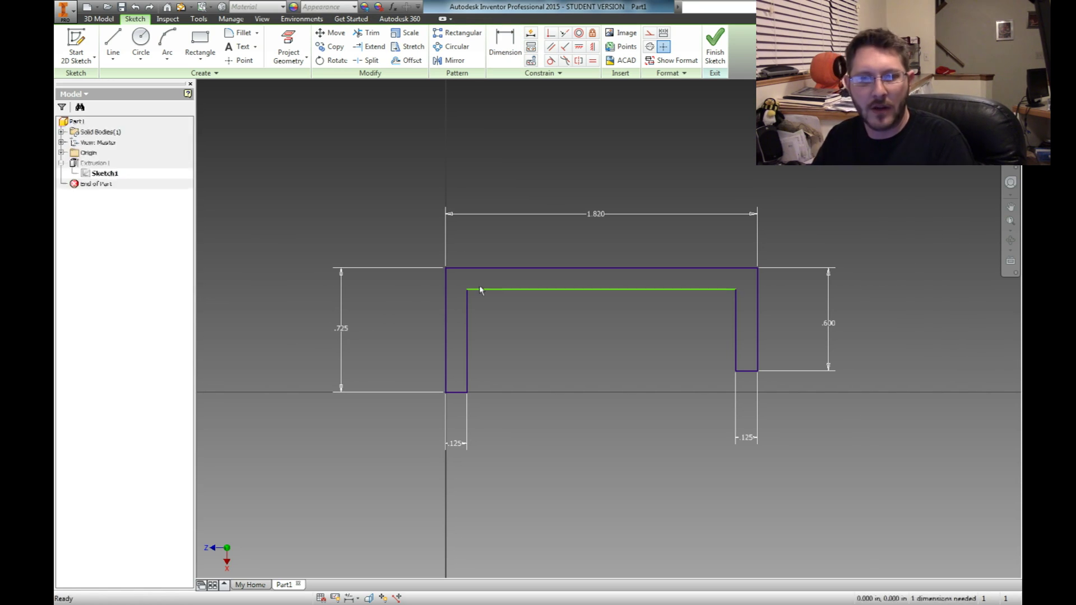
# - Try dimensioning the web between the long inner and outer edges at 0.5 in again, and undo it
pyautogui.click(492, 35)
pyautogui.click(565, 289)
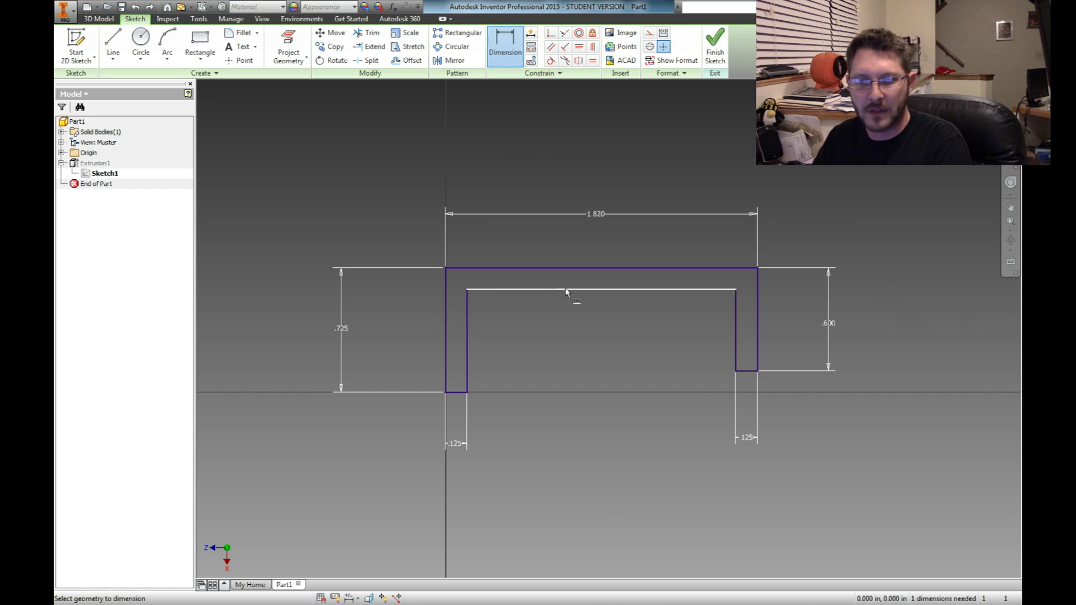
pyautogui.click(536, 269)
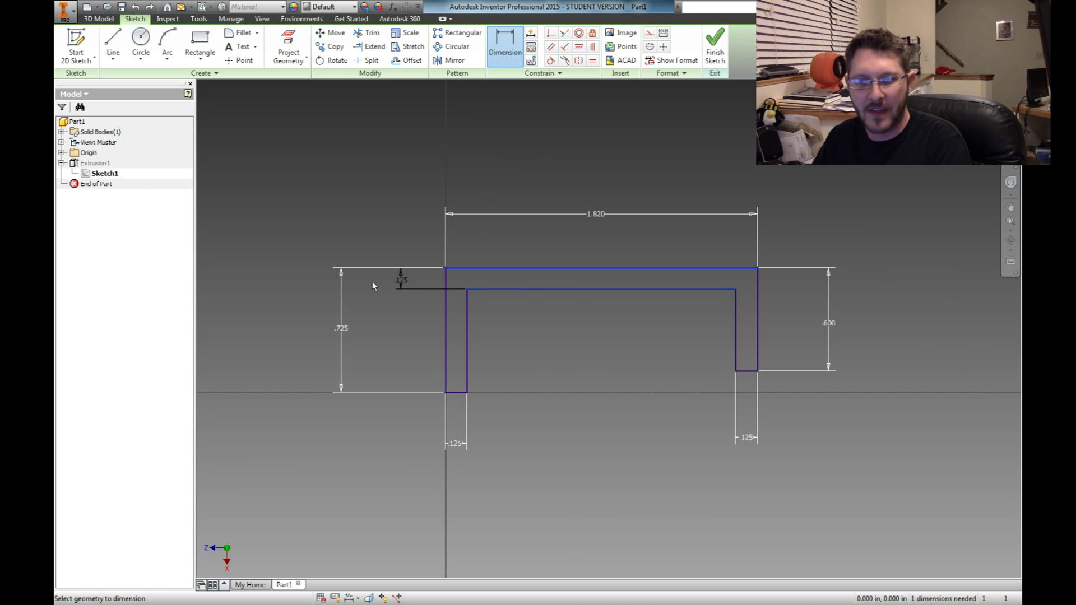
pyautogui.click(311, 285)
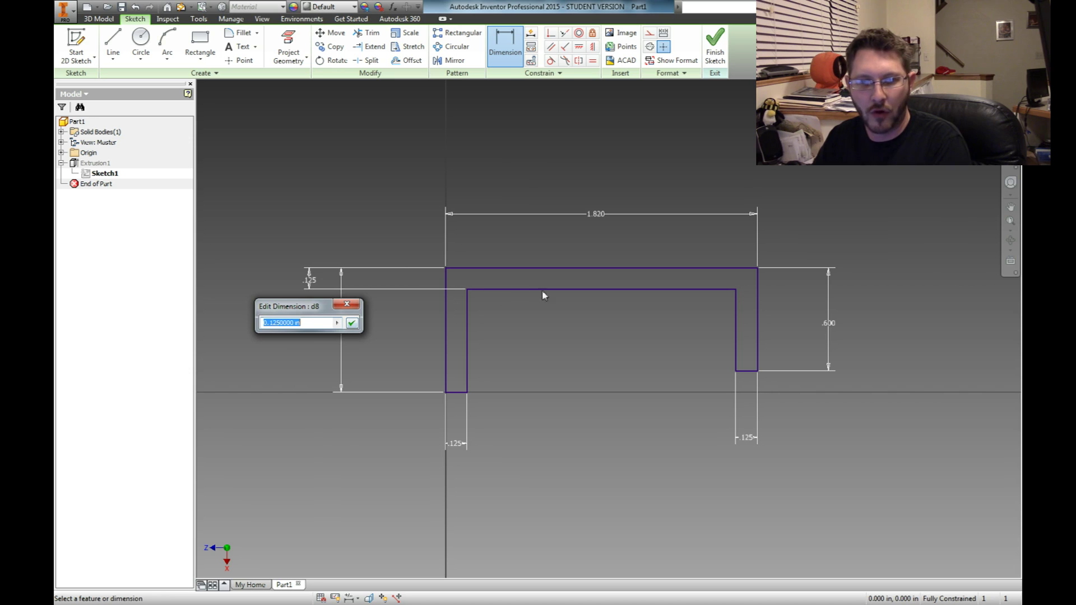
pyautogui.write('.5')
pyautogui.press('Return')
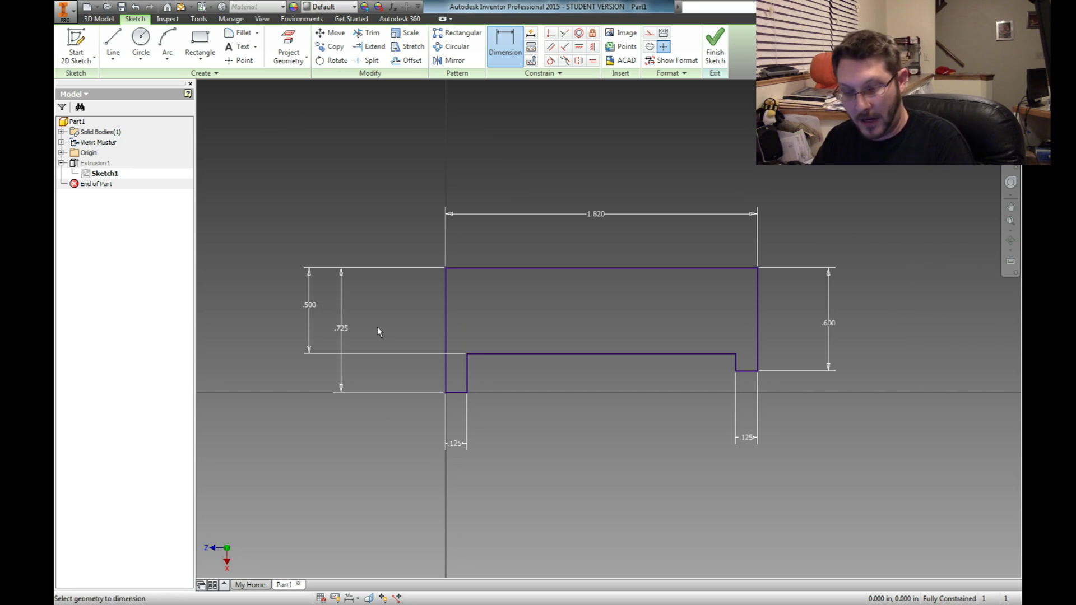
pyautogui.hotkey('ctrl', 'z')
# - Repeat the 0.5 in web thickness dimension farther outside the profile, and undo it
pyautogui.press('d')
pyautogui.click(517, 268)
pyautogui.click(520, 289)
pyautogui.click(270, 282)
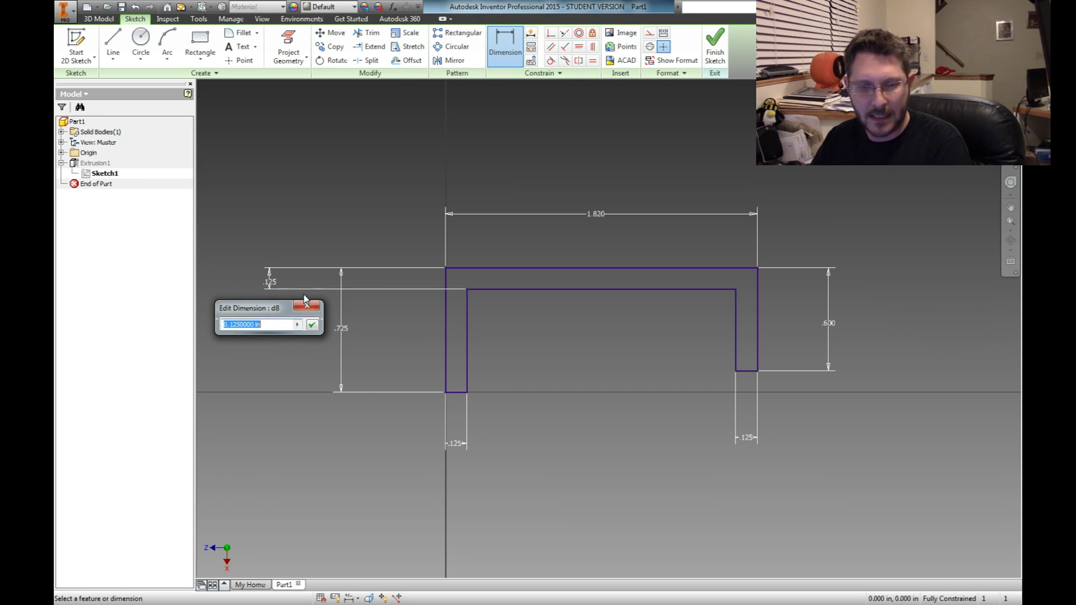
pyautogui.write('.5')
pyautogui.press('Return')
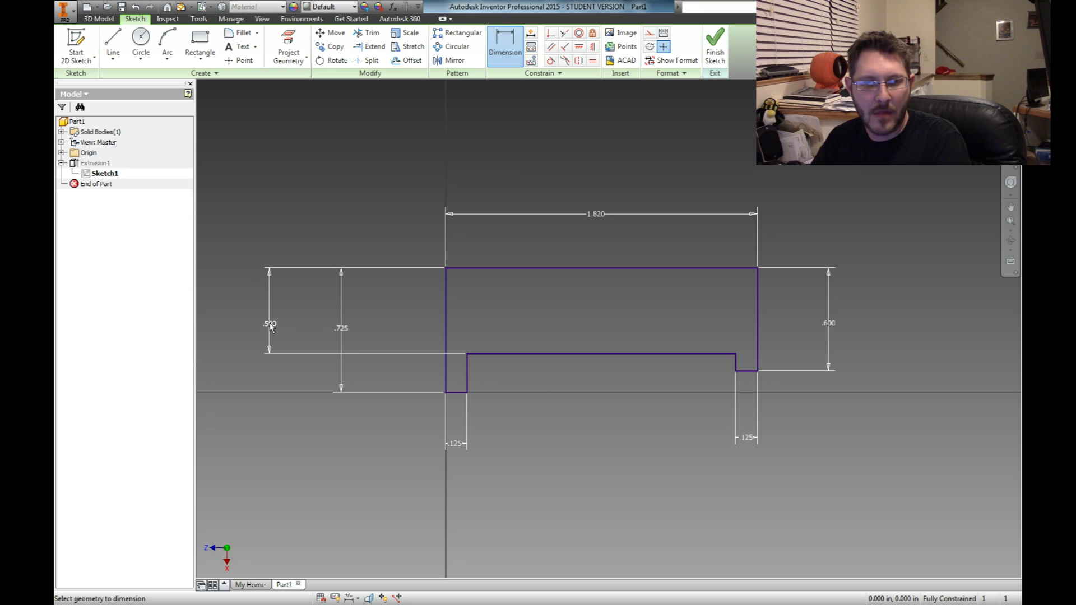
pyautogui.hotkey('ctrl', 'z')
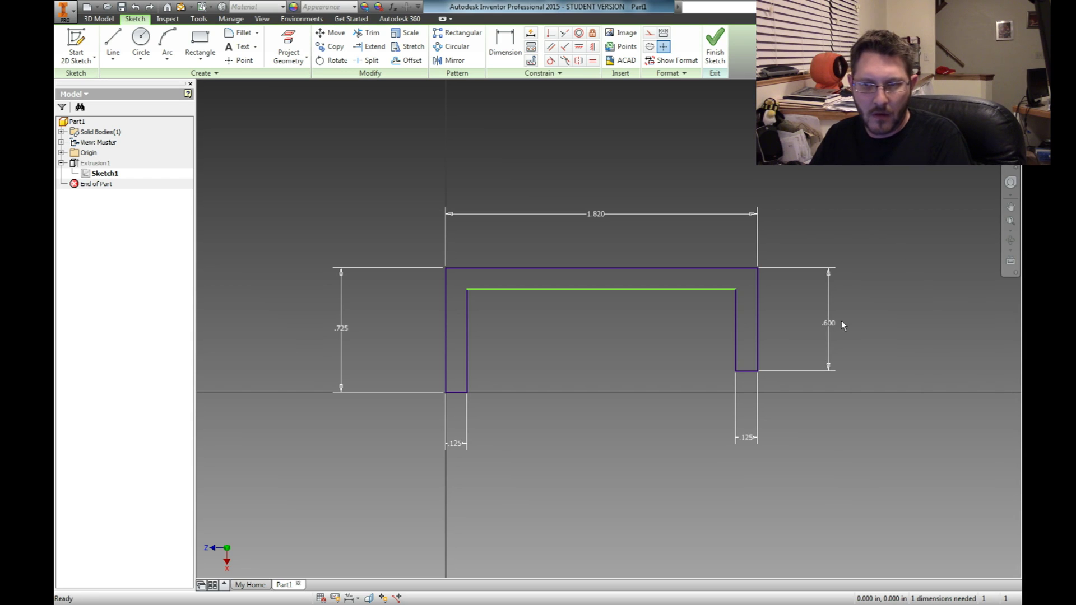
# - Set the outer height of the profile's longer leg to 1.1 in
pyautogui.doubleClick(341, 328)
pyautogui.write('1.1')
pyautogui.press('Return')
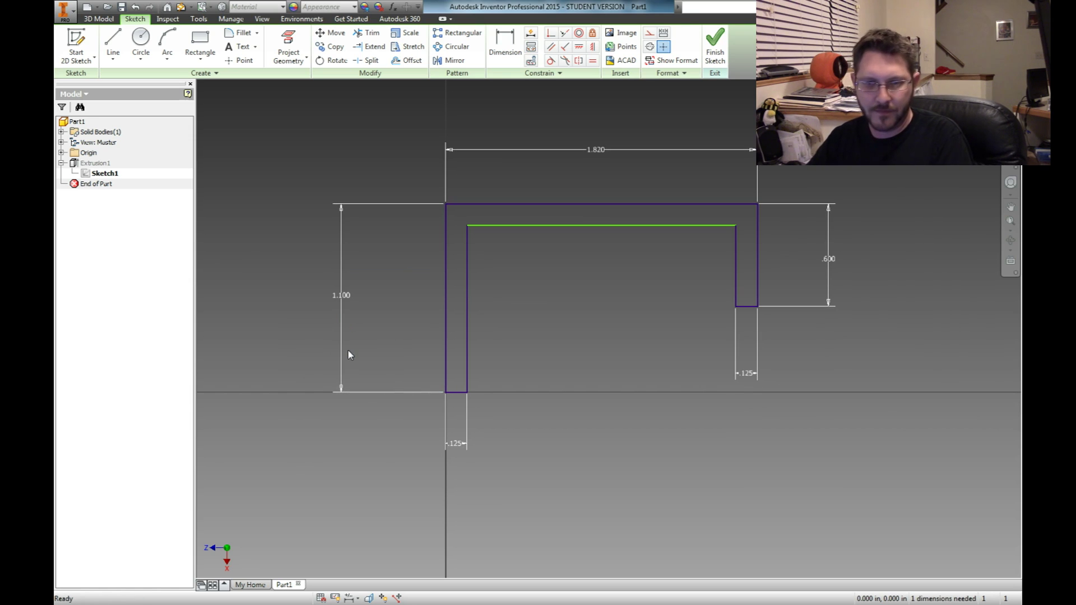
# - Dimension the web thickness between the long outer and inner edges and set it to 0.5 in
pyautogui.press('d')
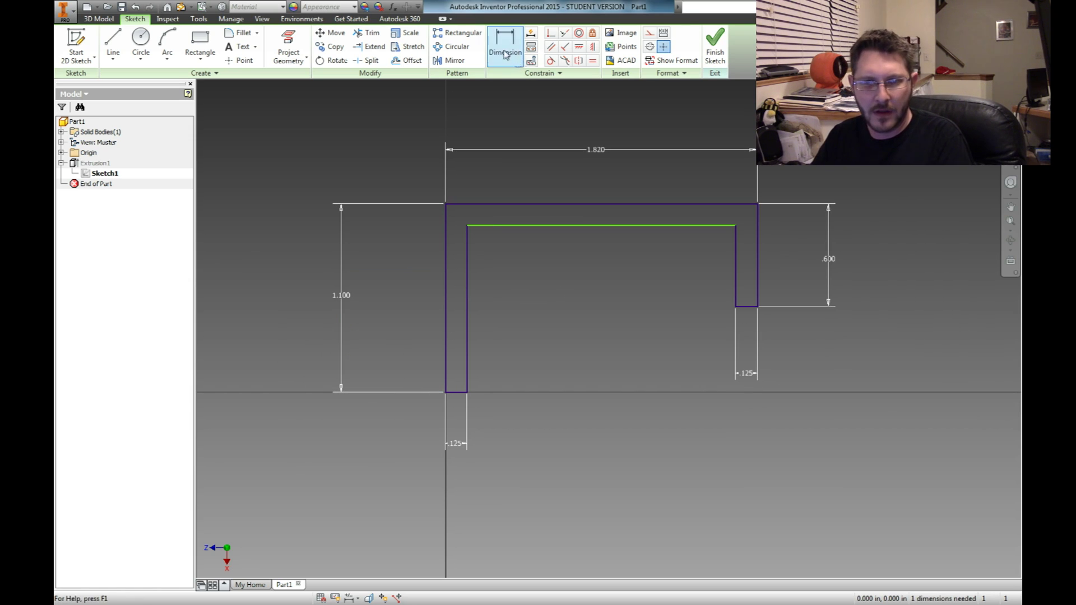
pyautogui.click(475, 204)
pyautogui.click(477, 225)
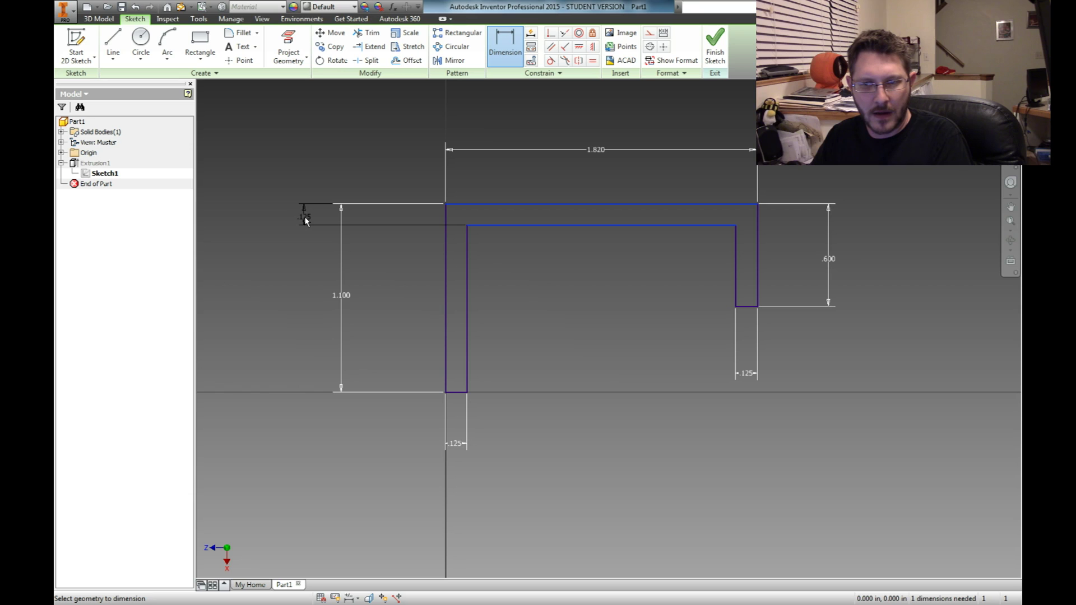
pyautogui.click(304, 216)
pyautogui.write('.5')
pyautogui.press('Return')
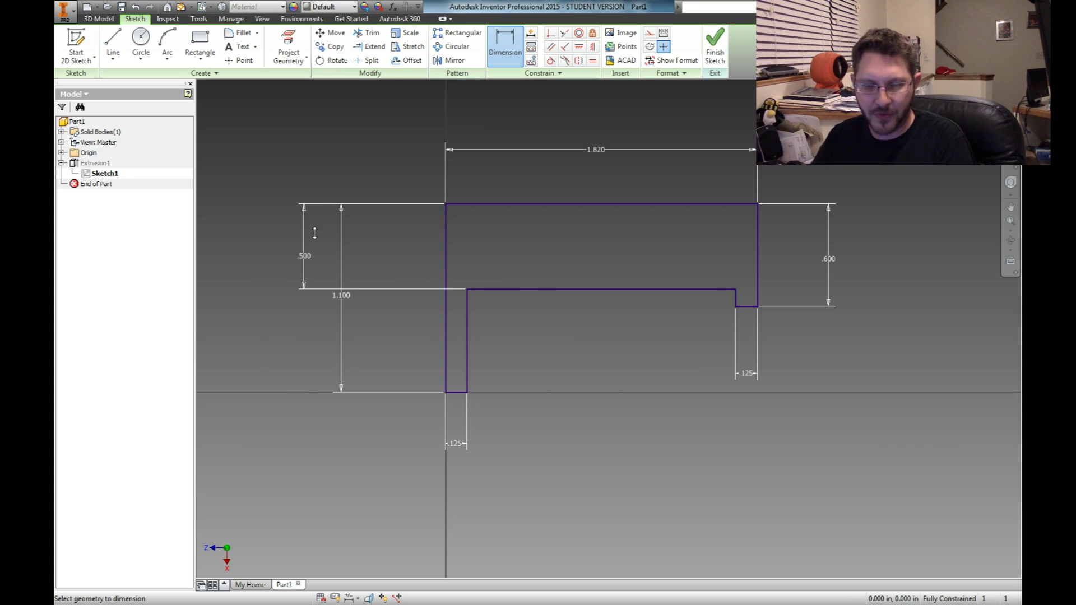
# - Try to set the outer height of the profile's shorter leg to 1.1 in
pyautogui.doubleClick(830, 261)
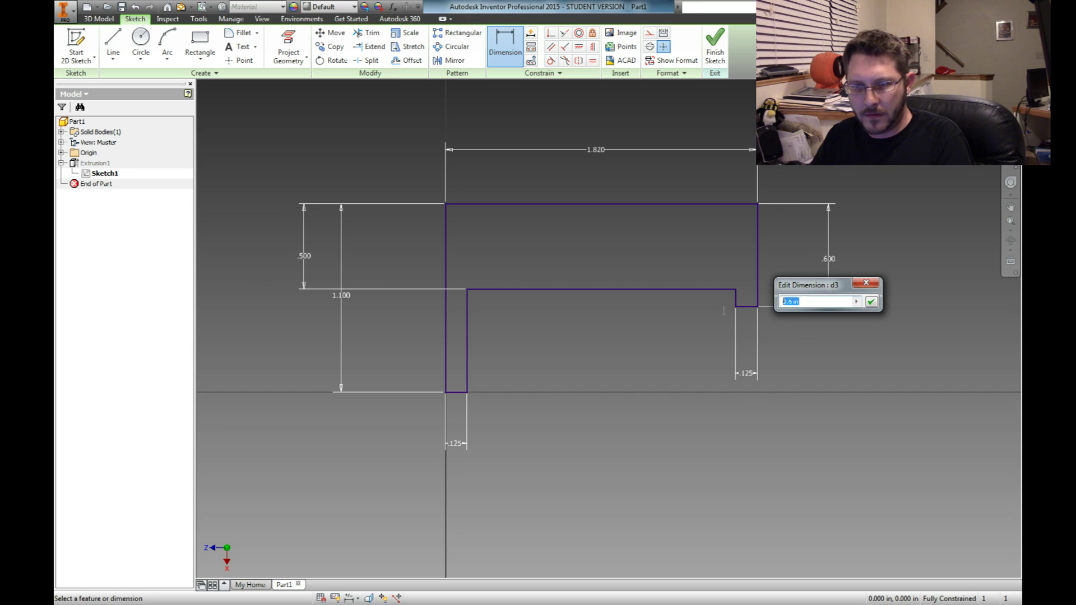
pyautogui.write('1.1')
pyautogui.press('Return')
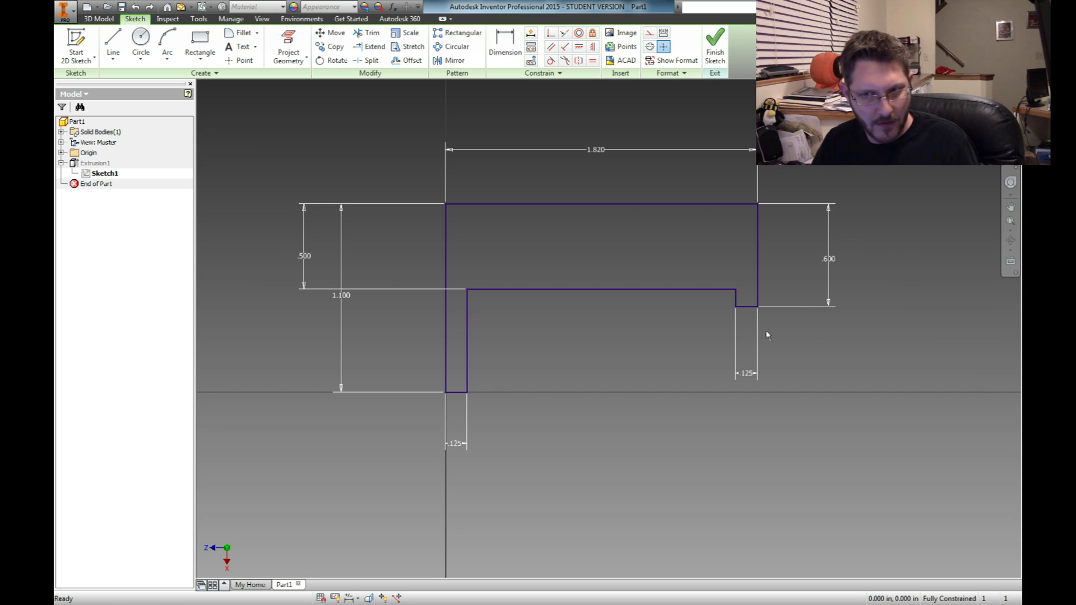
# - Replace the shorter leg's outer height dimension with one along its inner edge, set to 0.725 in
pyautogui.click(832, 264)
pyautogui.press('Delete')
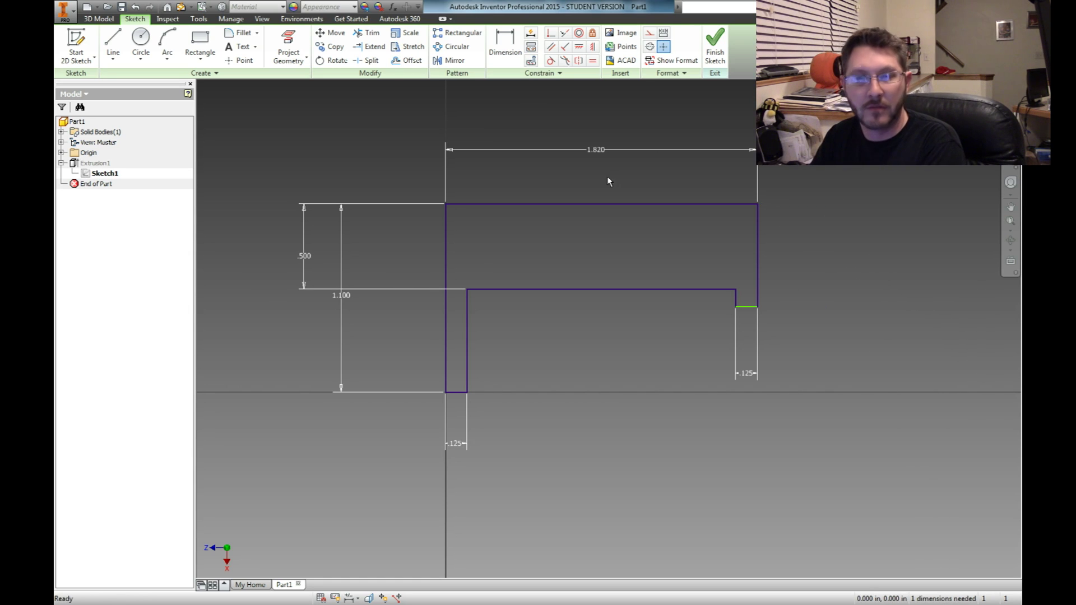
pyautogui.click(504, 43)
pyautogui.click(727, 291)
pyautogui.click(749, 307)
pyautogui.click(828, 302)
pyautogui.write('.72')
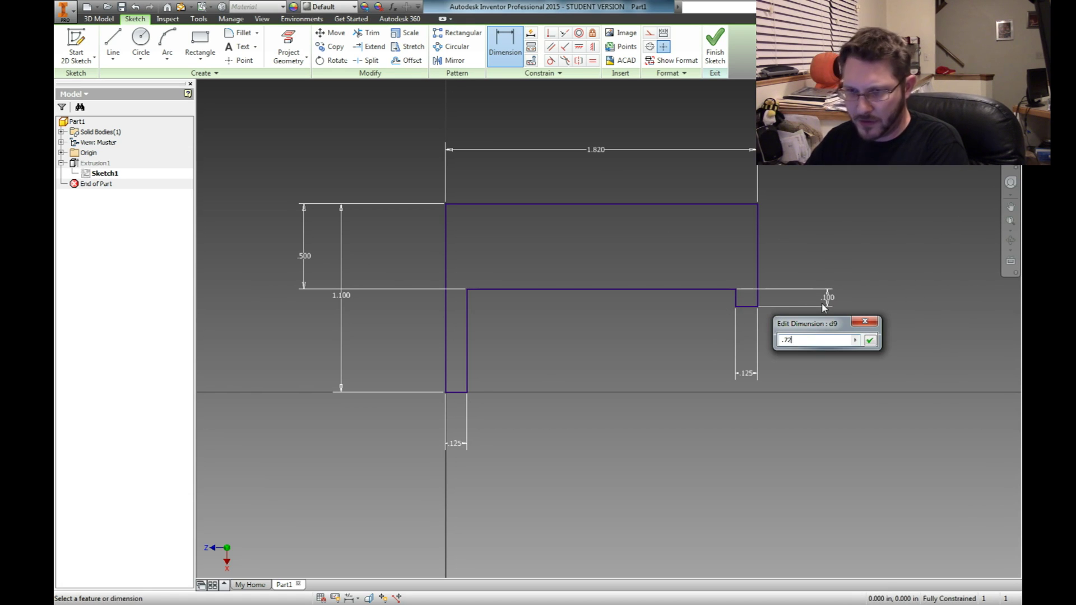
pyautogui.write('5')
pyautogui.press('Return')
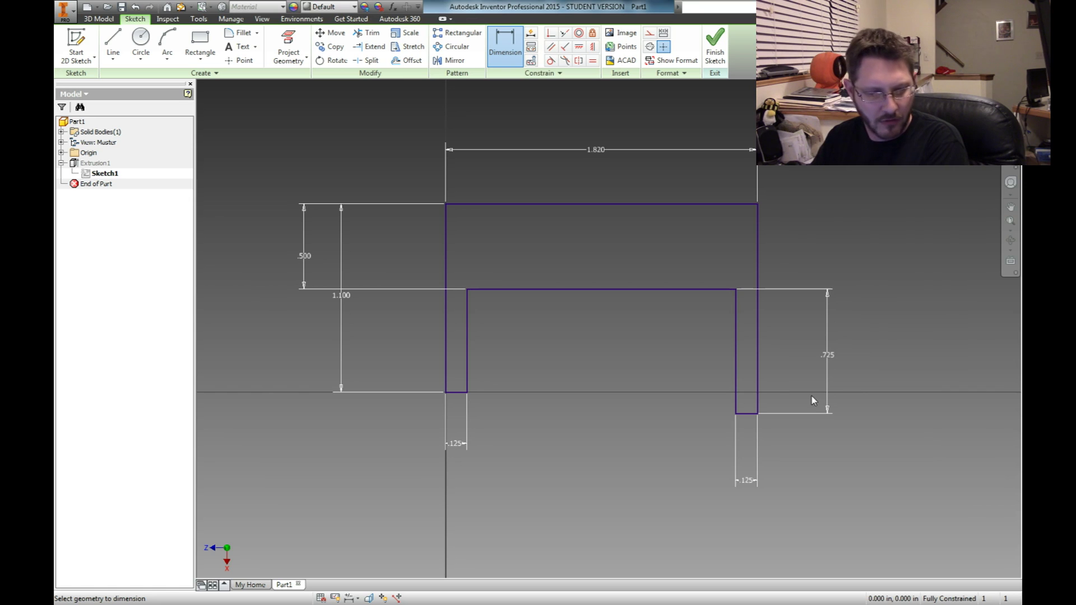
# - Set the shorter leg's inner height to 0.6 in
pyautogui.doubleClick(827, 361)
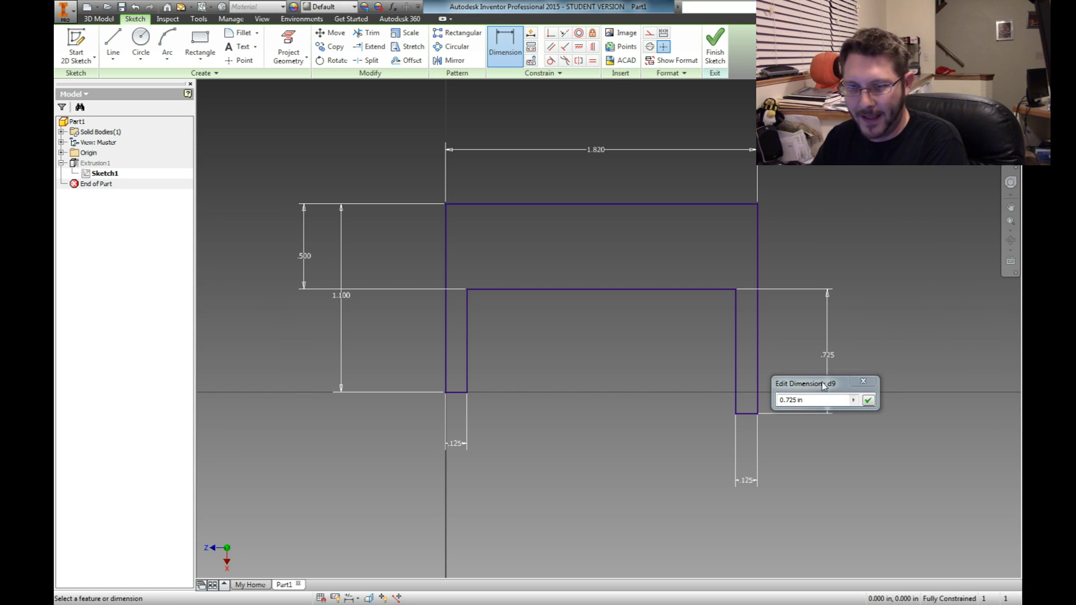
pyautogui.write('.6')
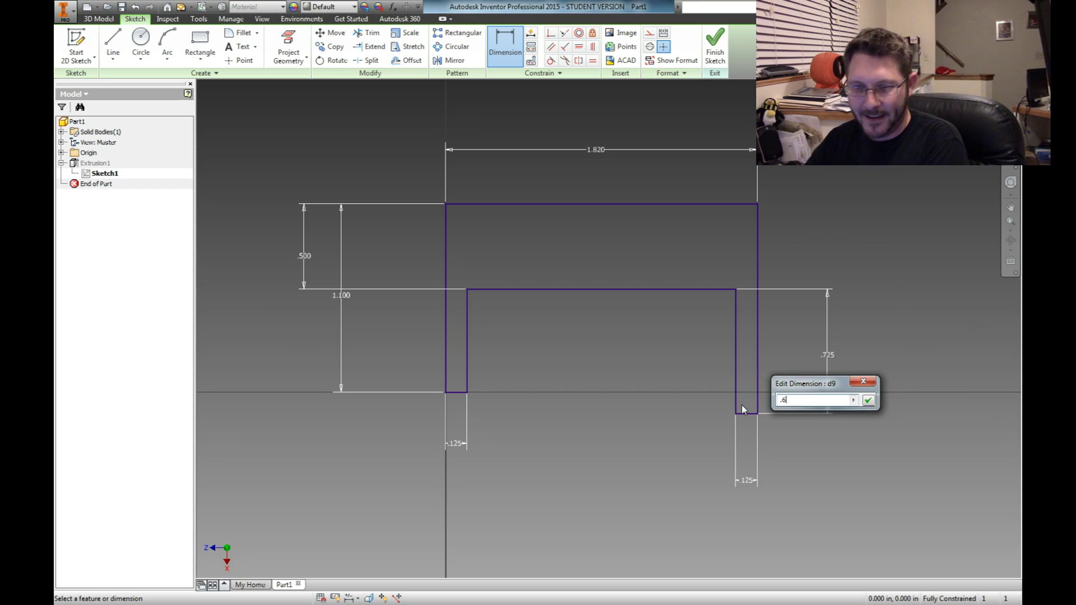
pyautogui.press('Return')
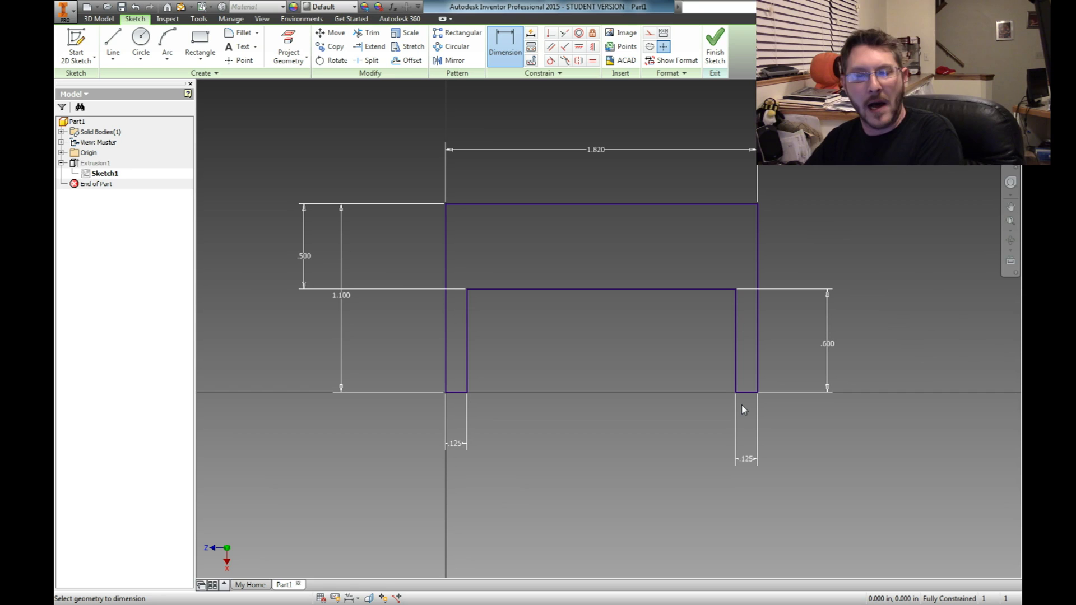
# - Undo the recent edits back to the profile with 0.725 in and 0.6 in outer leg heights and no web thickness dimension
pyautogui.hotkey('ctrl', 'z')
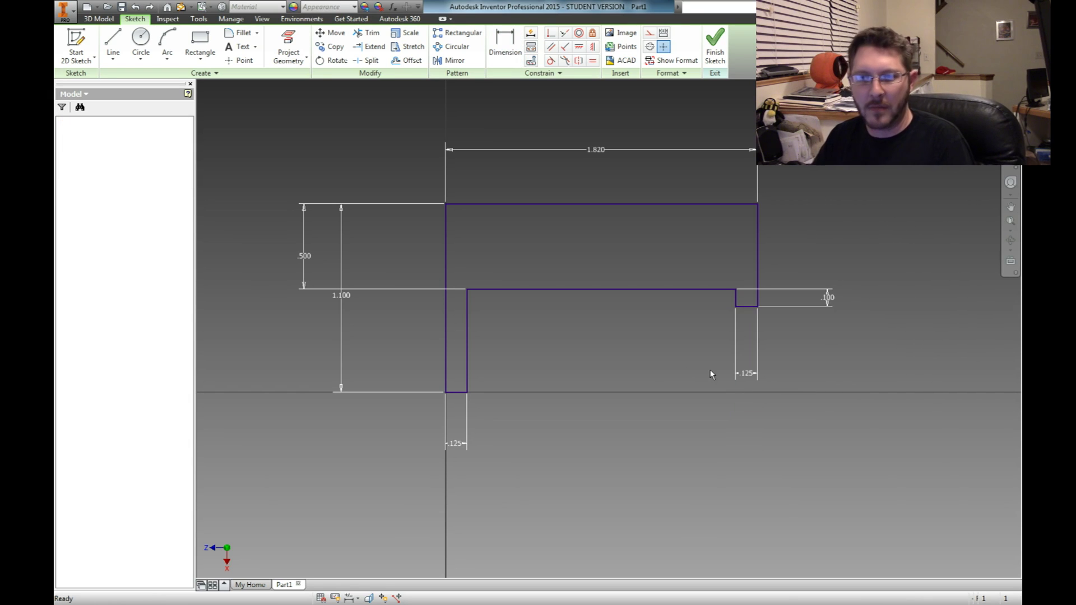
pyautogui.hotkey('ctrl', 'z')
pyautogui.hotkey('ctrl', 'z')
pyautogui.hotkey('ctrl', 'z')
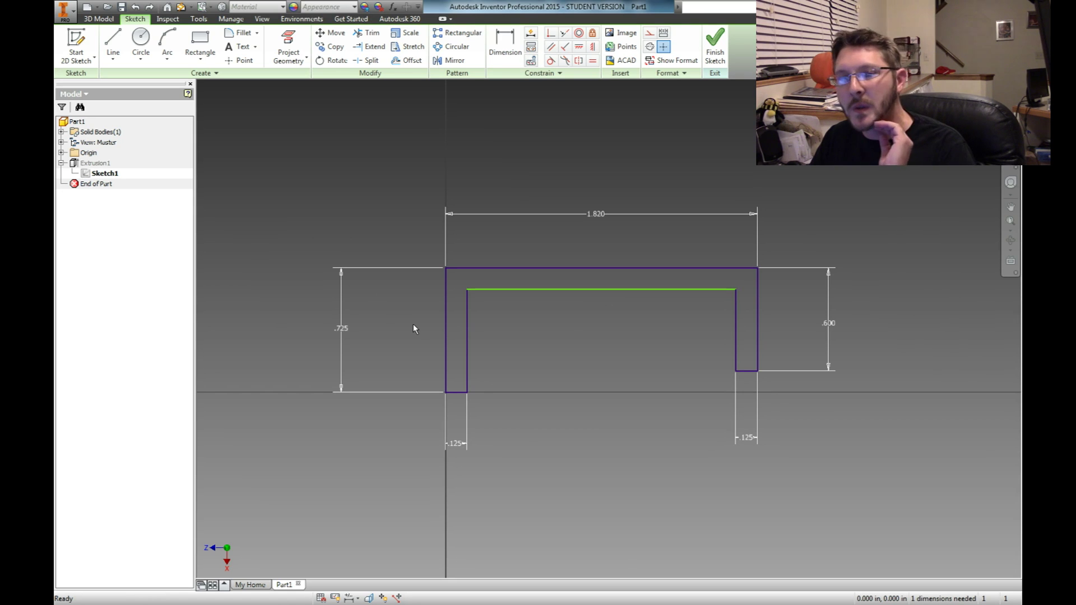
# - Replace the longer leg's outer height dimension with a height dimension along its inner edge
pyautogui.click(343, 303)
pyautogui.press('Delete')
pyautogui.click(505, 42)
pyautogui.click(467, 343)
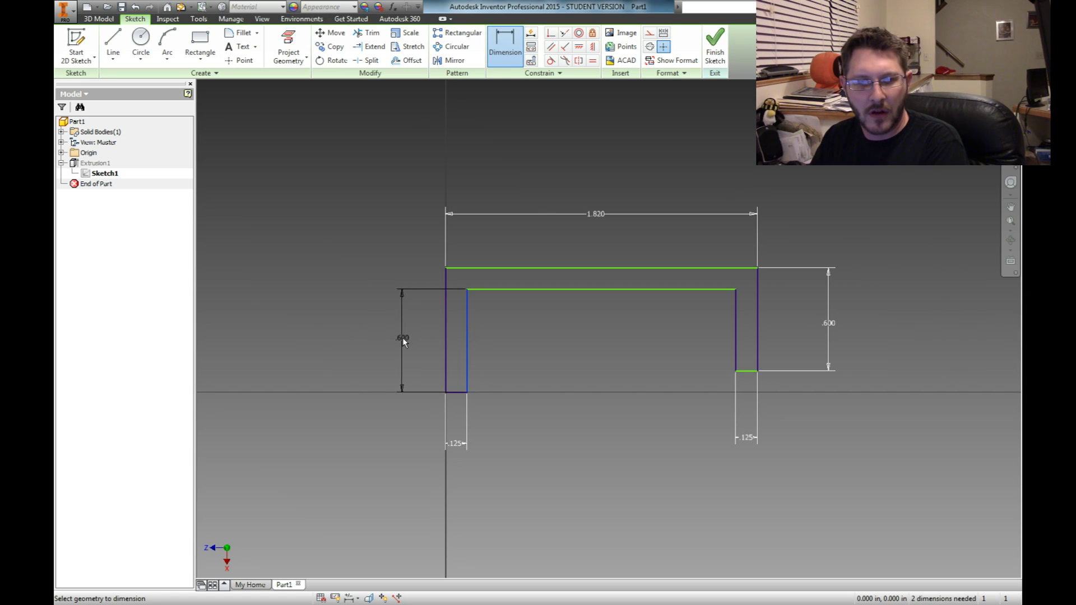
pyautogui.click(402, 338)
# - Try an inner height of 0.725 in for the longer leg, and undo it
pyautogui.write('.725')
pyautogui.press('Return')
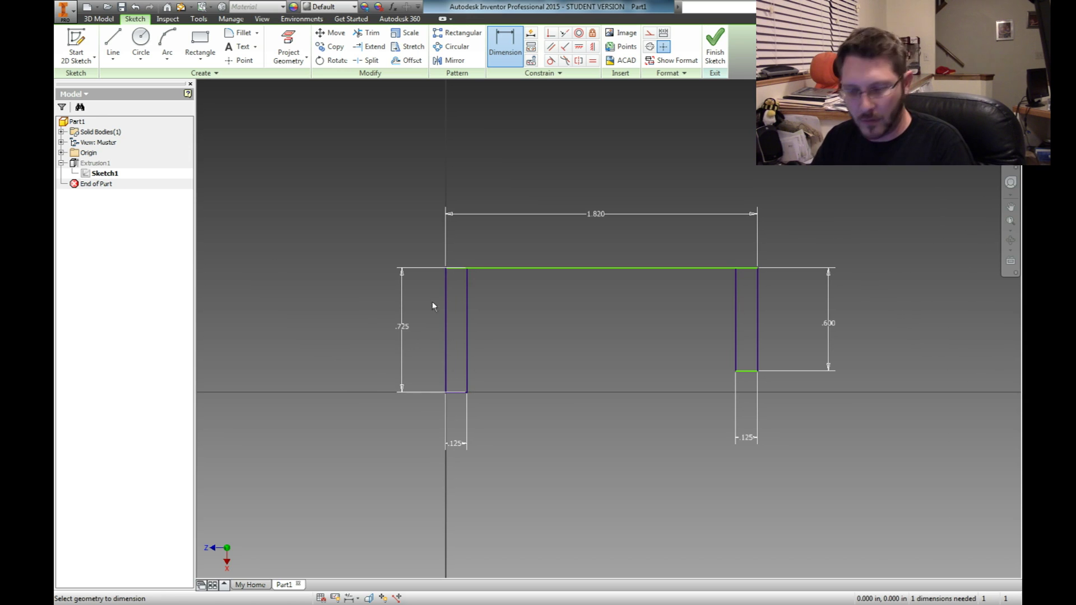
pyautogui.hotkey('ctrl', 'z')
# - Dimension the longer leg's outer height at 1 in and raise it to 1.1 in
pyautogui.click(505, 45)
pyautogui.click(446, 283)
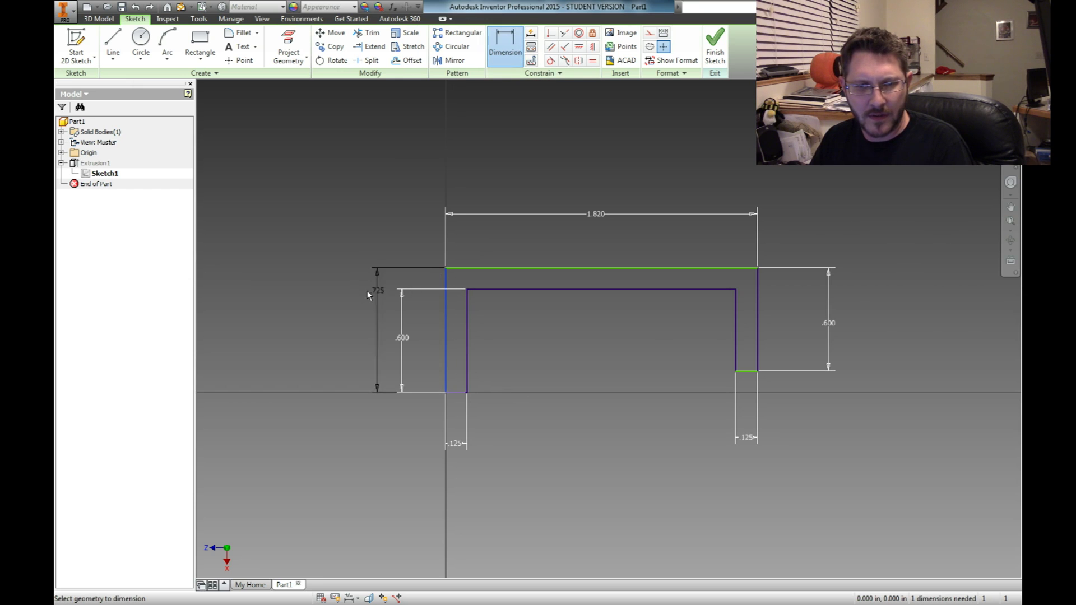
pyautogui.click(337, 338)
pyautogui.write('1.')
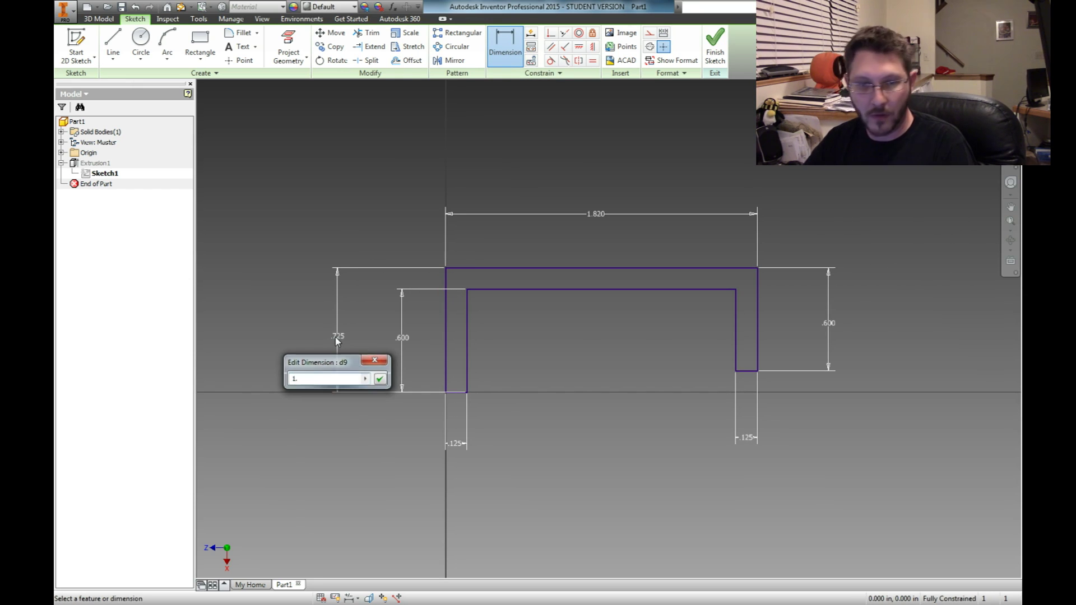
pyautogui.press('Return')
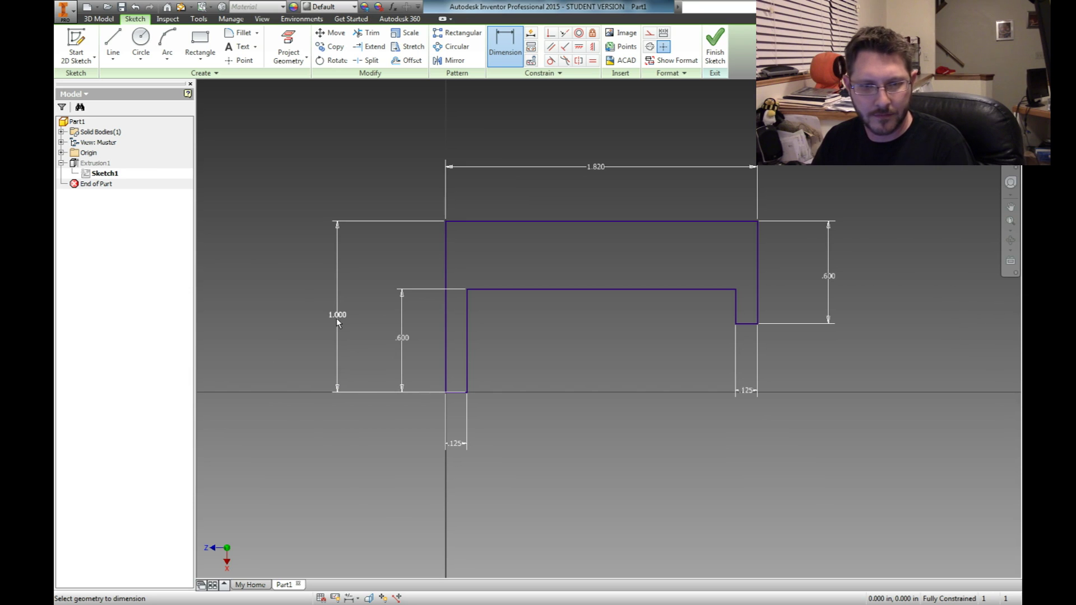
pyautogui.doubleClick(336, 318)
pyautogui.write('1.1')
pyautogui.press('Return')
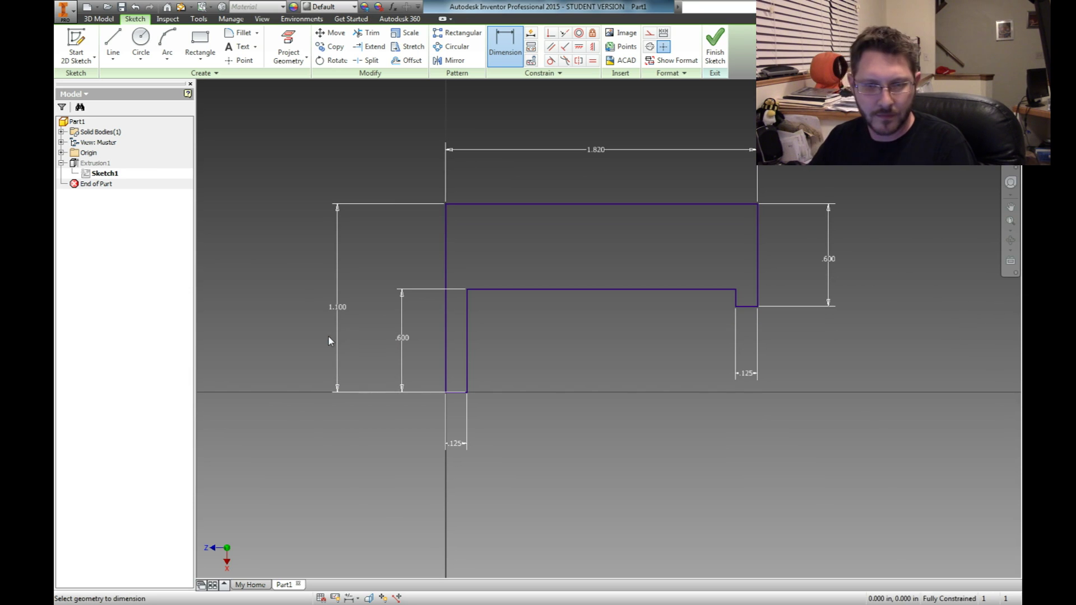
# - Set the inner height of the profile's longer leg to 0.725 in
pyautogui.doubleClick(401, 343)
pyautogui.press('Return')
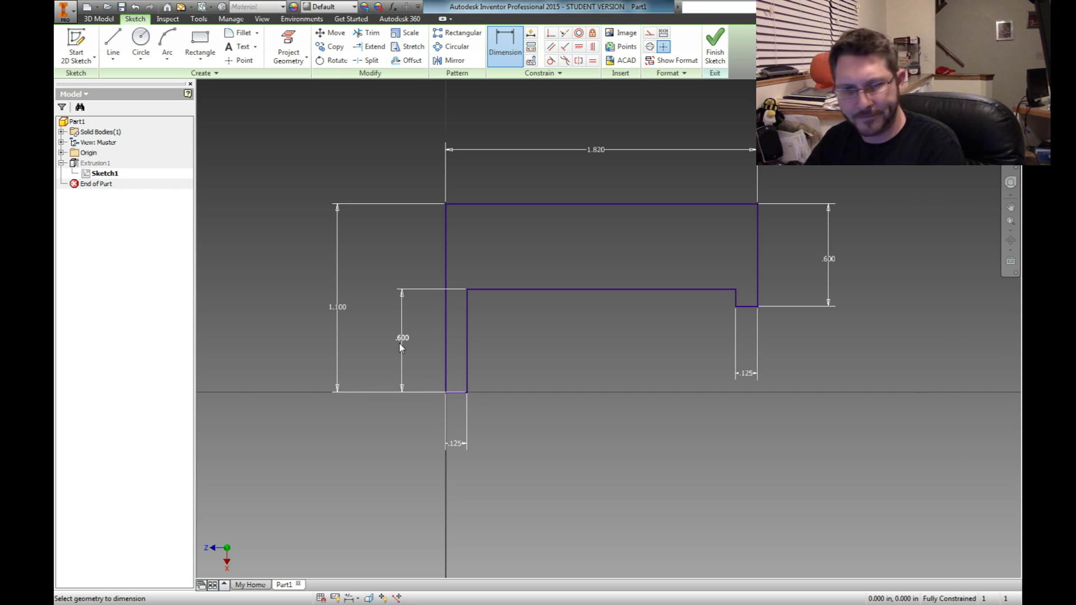
pyautogui.doubleClick(406, 341)
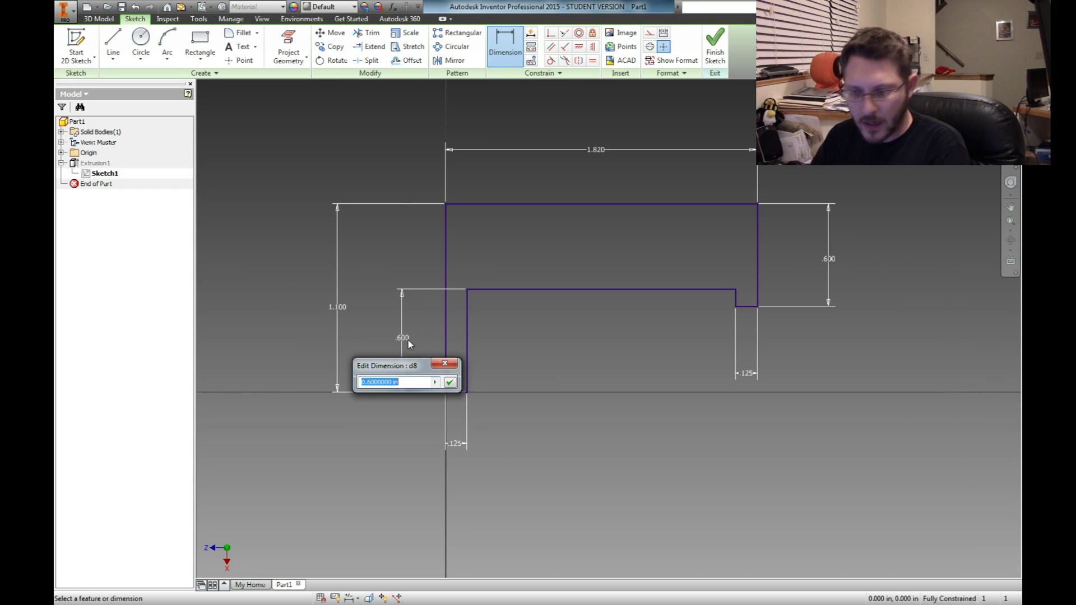
pyautogui.write('.4')
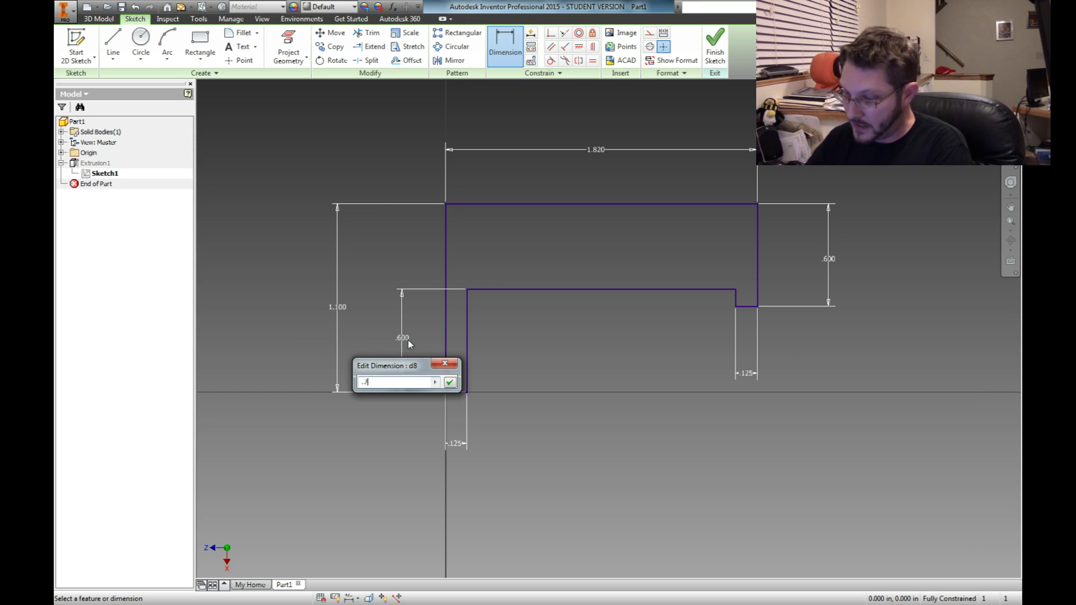
pyautogui.press('Return')
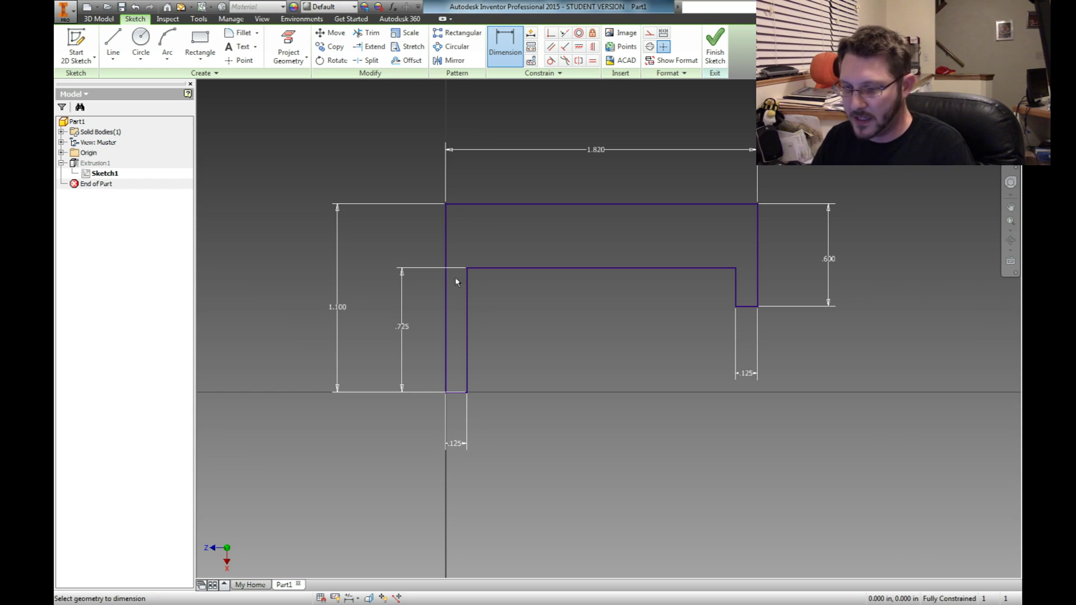
# - Set the outer height of the profile's longer leg to 1.225 in
pyautogui.doubleClick(339, 308)
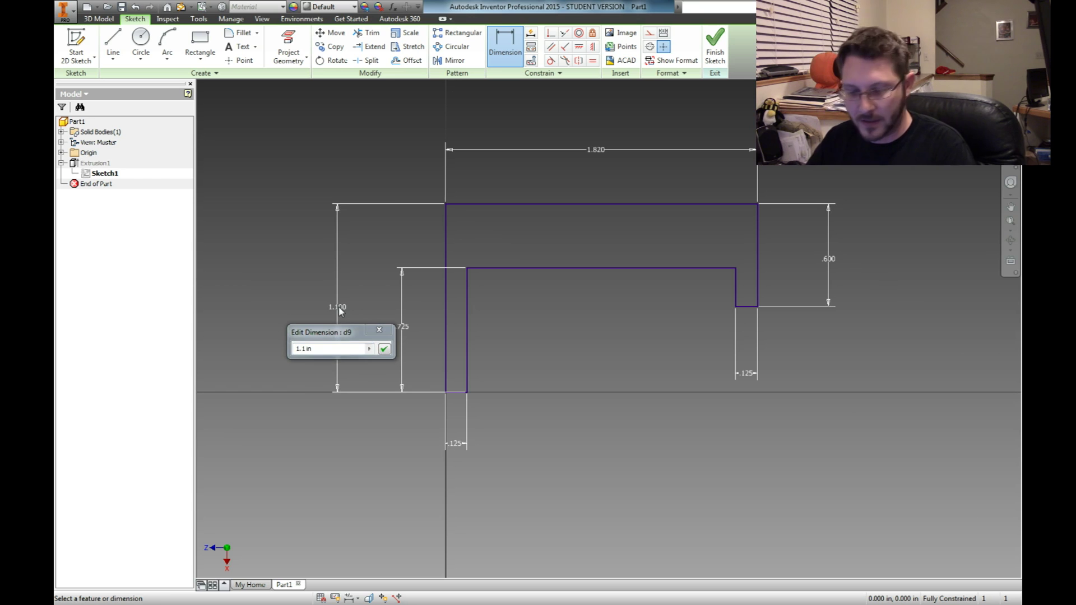
pyautogui.write('1.225')
pyautogui.press('Return')
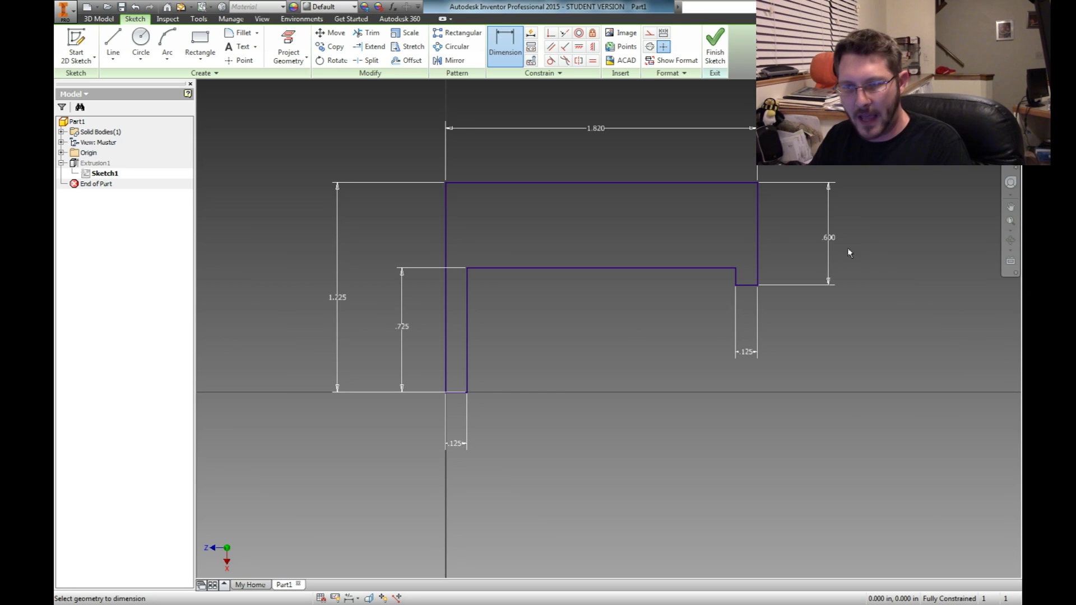
# - Replace the shorter leg's outer height dimension with an inner height dimension of 0.6 in
pyautogui.doubleClick(830, 237)
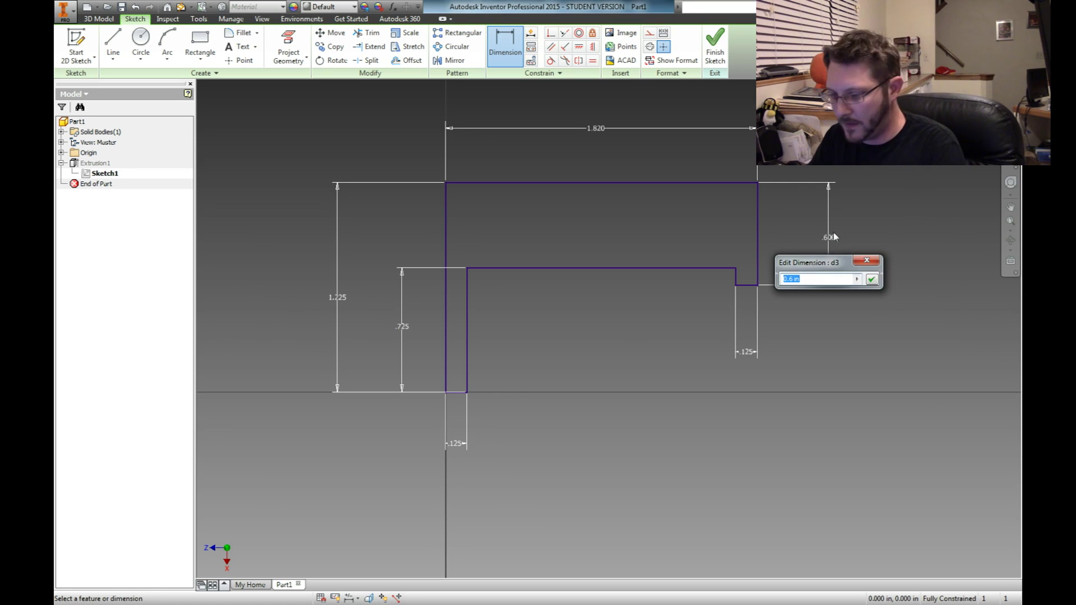
pyautogui.press('Return')
pyautogui.press('Delete')
pyautogui.press('d')
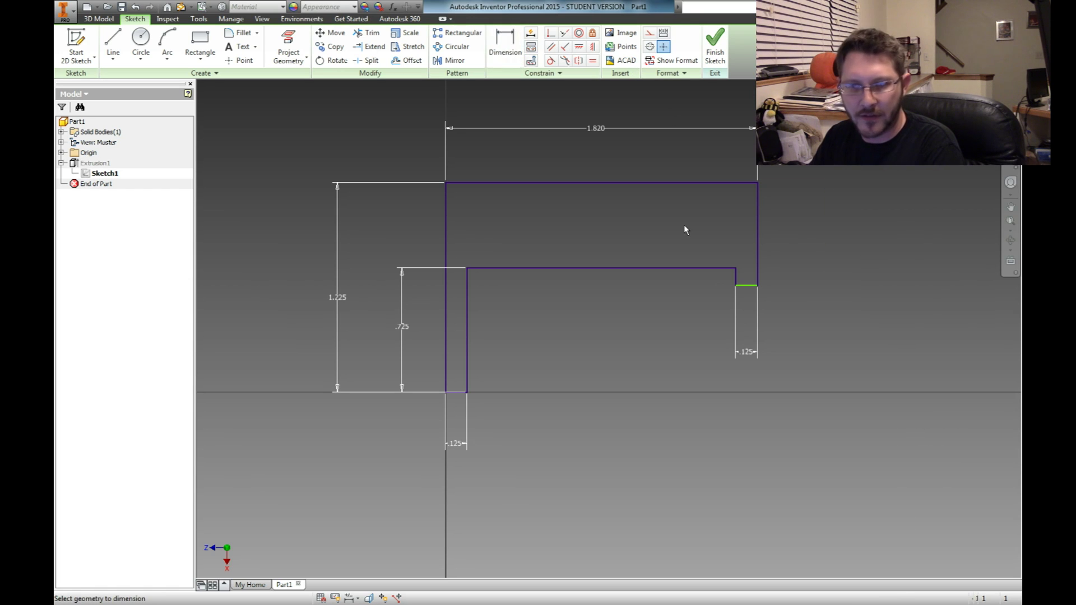
pyautogui.click(736, 277)
pyautogui.click(817, 282)
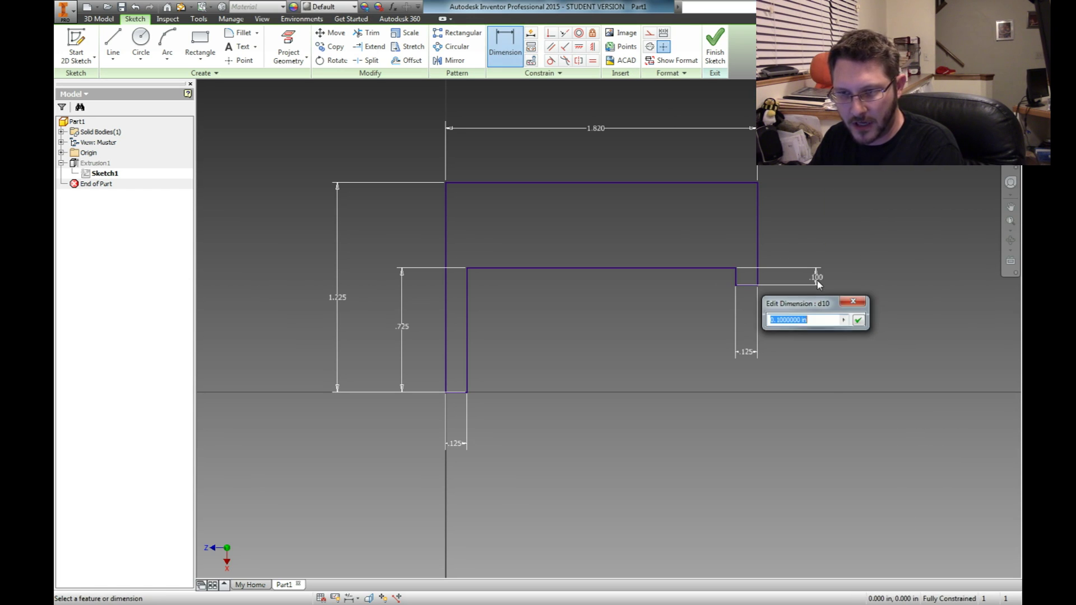
pyautogui.write('.6')
pyautogui.press('Return')
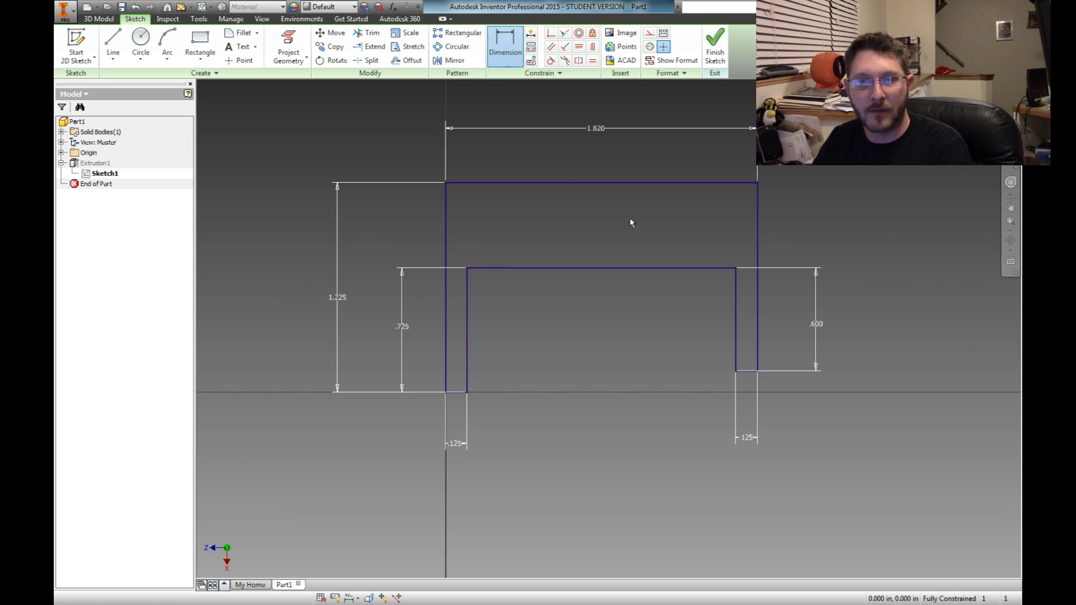
# - Check the web thickness between the long outer and inner edges without placing a dimension
pyautogui.click(610, 183)
pyautogui.click(629, 269)
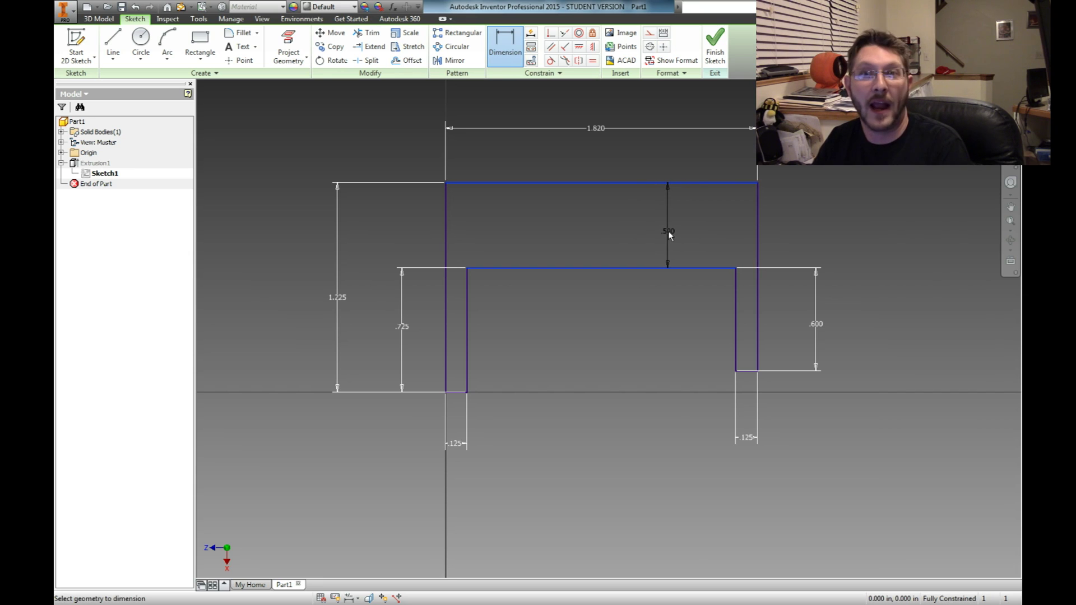
pyautogui.press('Escape')
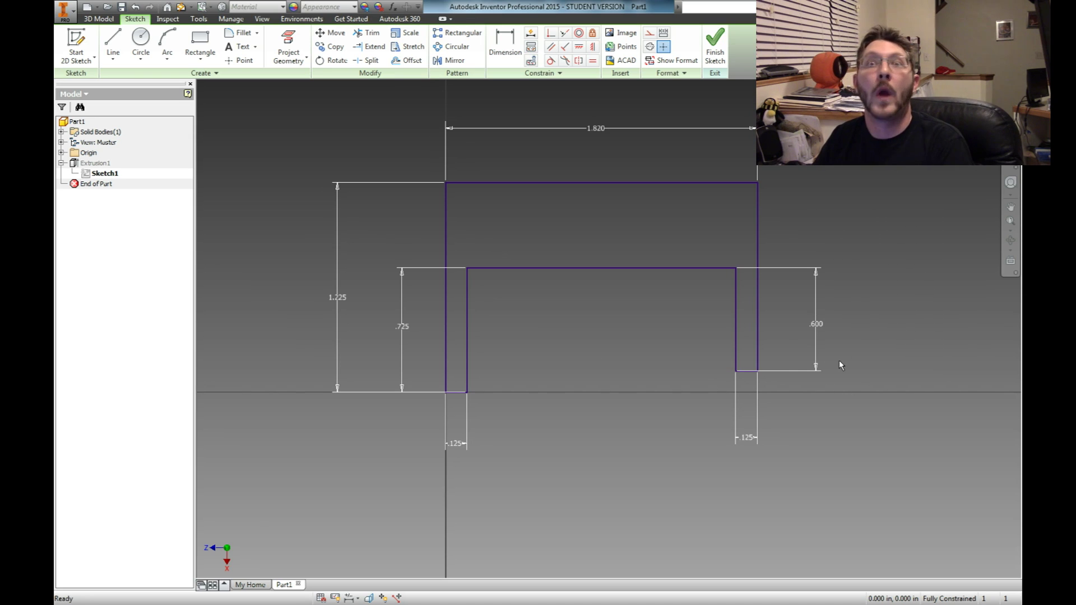
# - Finish the sketch and examine the updated part's thickened web and legs from several angles
pyautogui.click(715, 48)
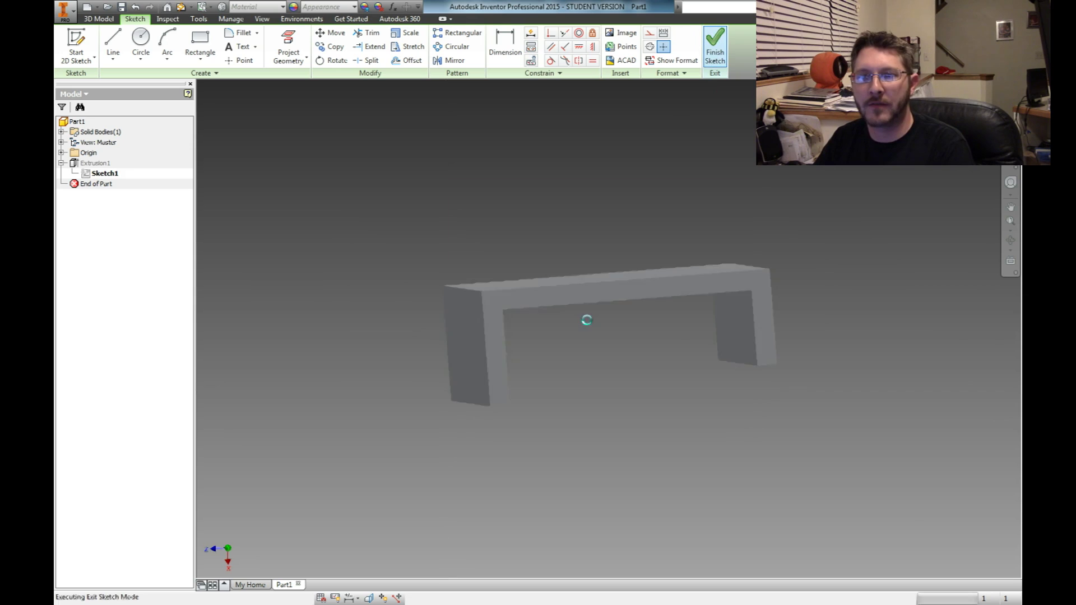
pyautogui.moveTo(572, 465)
pyautogui.keyDown('shift'); pyautogui.mouseDown(button='middle')
pyautogui.moveTo(579, 409)
pyautogui.moveTo(605, 423)
pyautogui.moveTo(603, 345)
pyautogui.moveTo(640, 335)
pyautogui.moveTo(598, 392)
pyautogui.moveTo(629, 355)
pyautogui.moveTo(700, 348)
pyautogui.mouseUp(button='middle'); pyautogui.keyUp('shift')
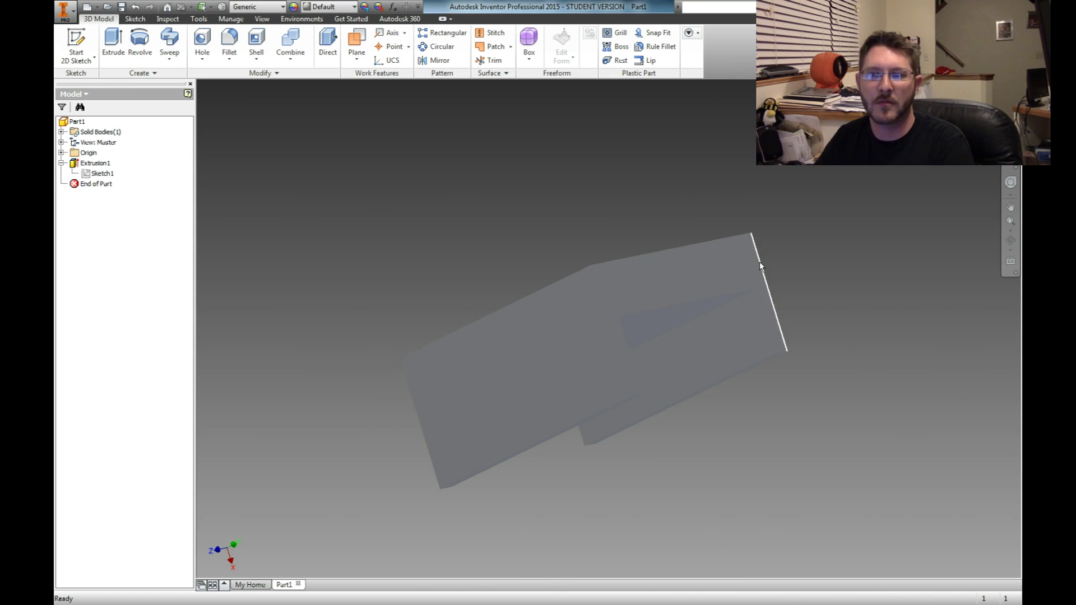
pyautogui.keyDown('shift'); pyautogui.moveTo(762, 269); pyautogui.dragTo(767, 282, button='middle'); pyautogui.keyUp('shift')
pyautogui.scroll(3, 637, 298)
pyautogui.scroll(-4, 681, 369)
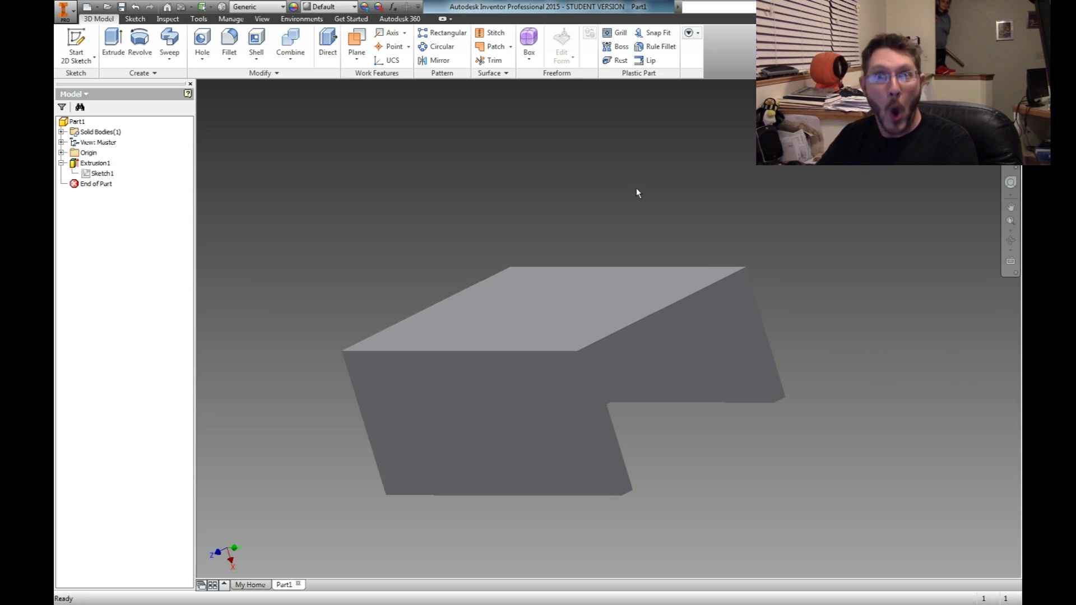
pyautogui.keyDown('shift'); pyautogui.moveTo(642, 177); pyautogui.dragTo(595, 180, button='middle'); pyautogui.keyUp('shift')
pyautogui.scroll(4, 607, 242)
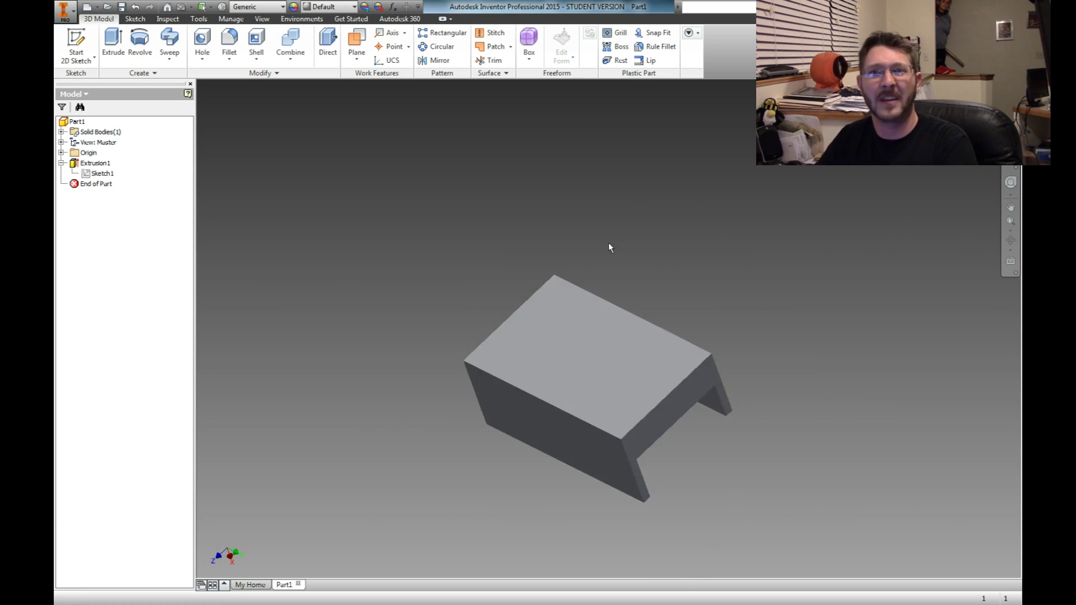
pyautogui.scroll(-6, 610, 325)
pyautogui.scroll(2, 618, 287)
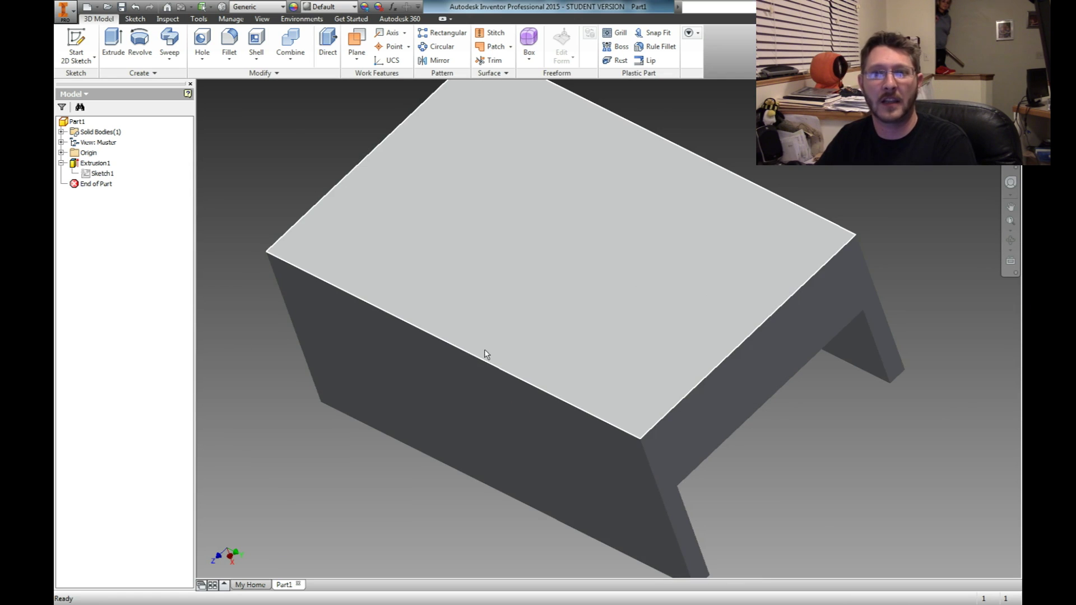
pyautogui.scroll(3, 487, 354)
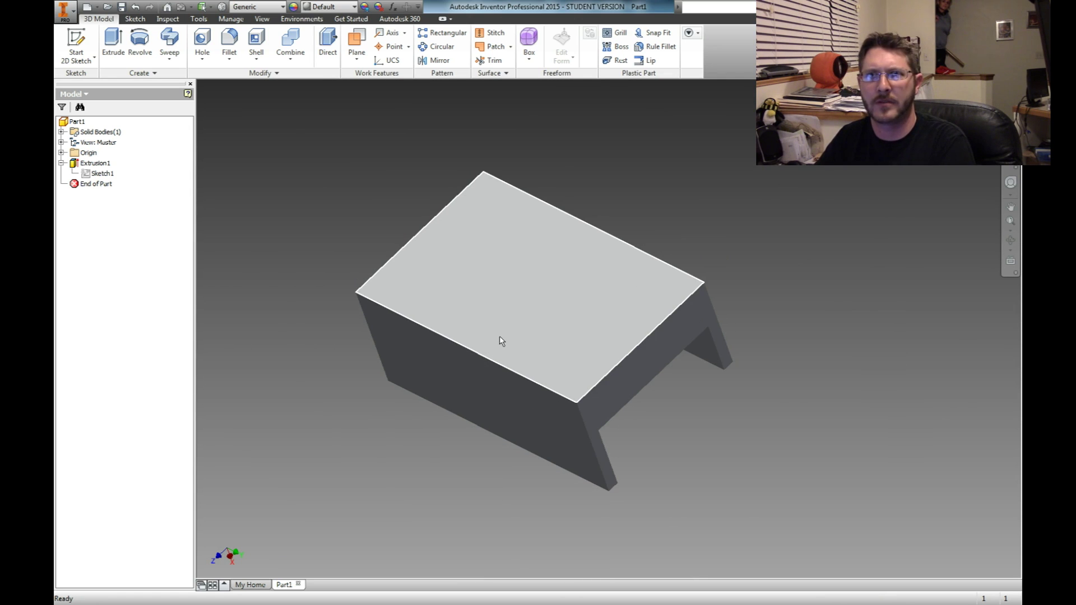
pyautogui.scroll(-4, 500, 339)
pyautogui.scroll(3, 514, 346)
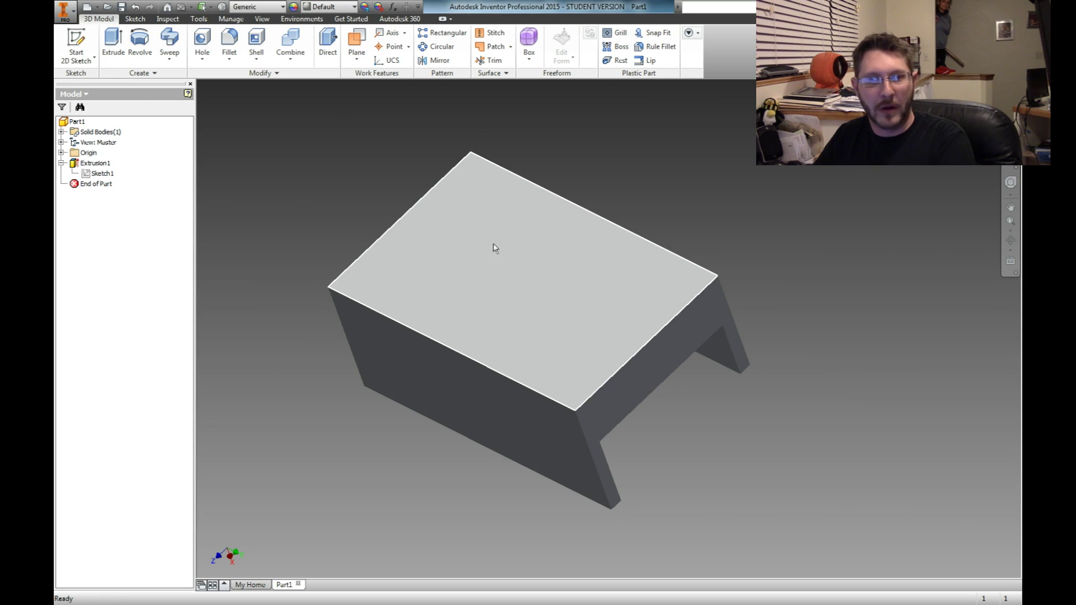
pyautogui.click(201, 41)
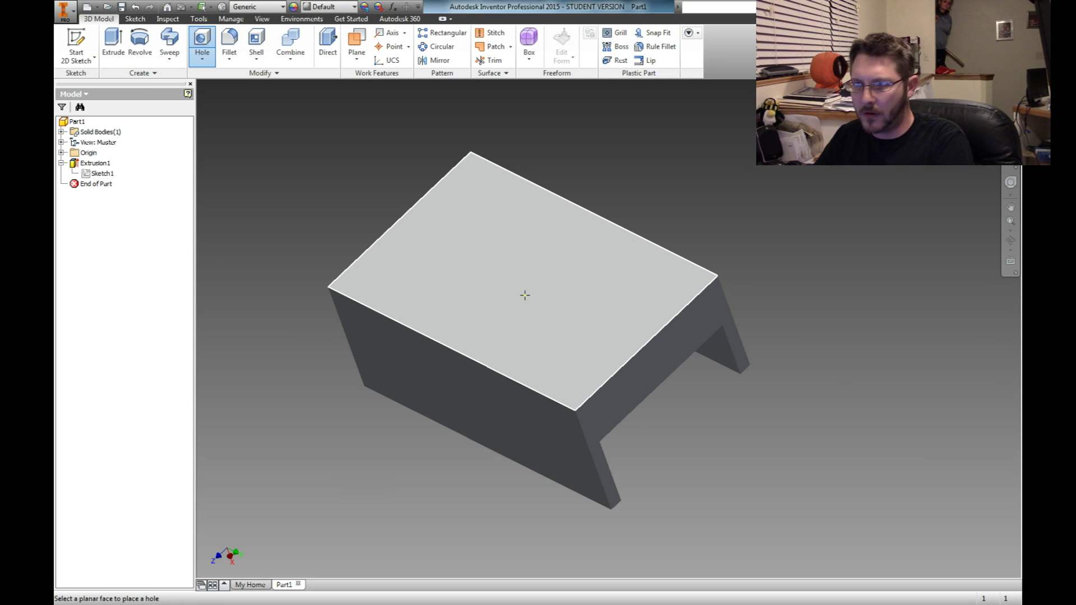
pyautogui.press('Escape')
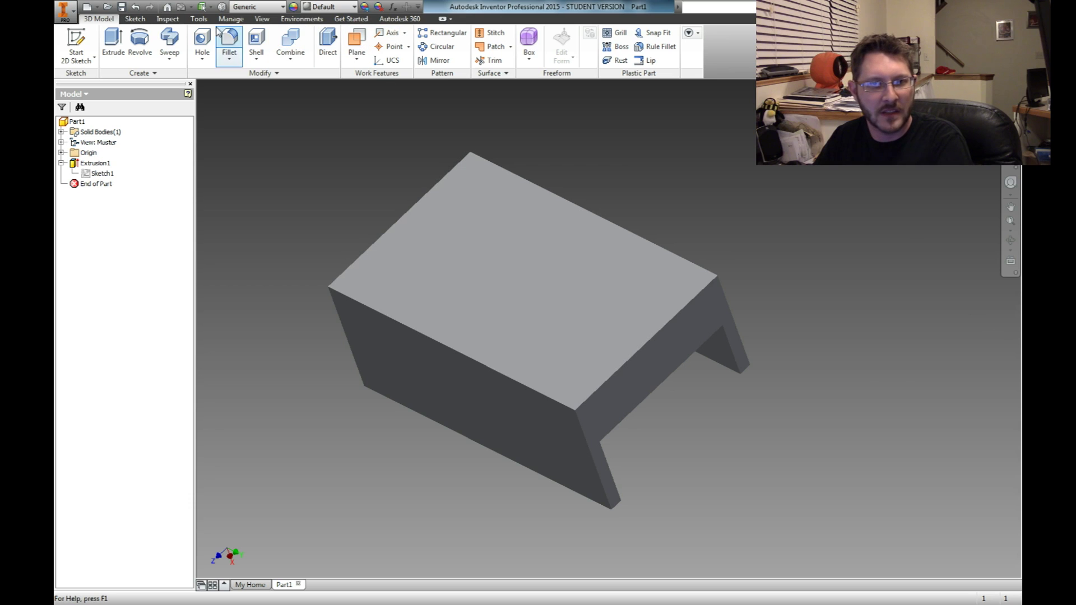
# - Measure the web's outer face between its two end edges and between its two long edges
pyautogui.click(168, 18)
pyautogui.click(69, 44)
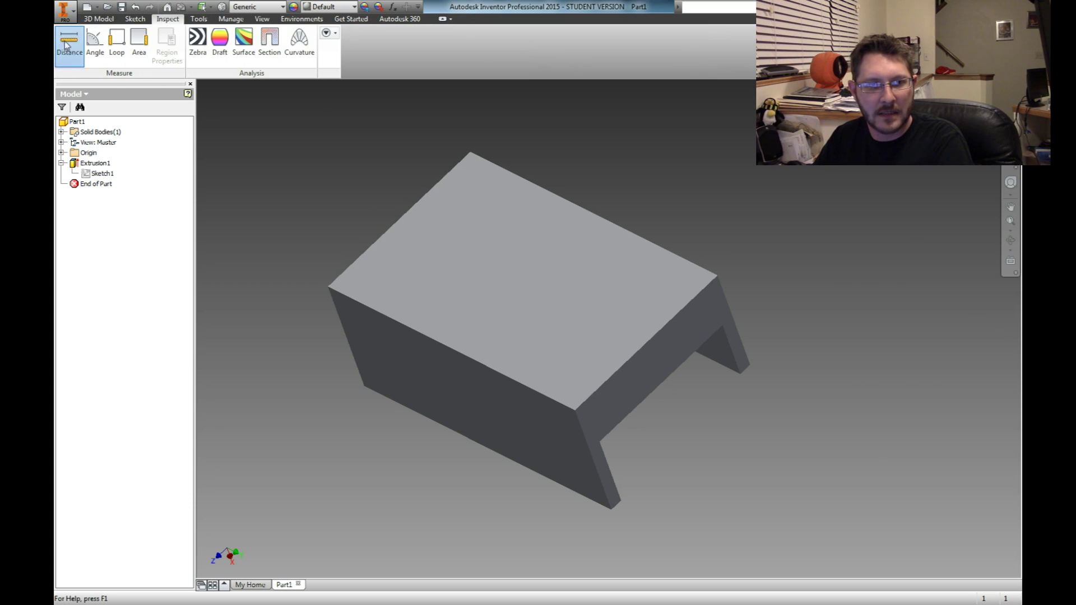
pyautogui.click(411, 223)
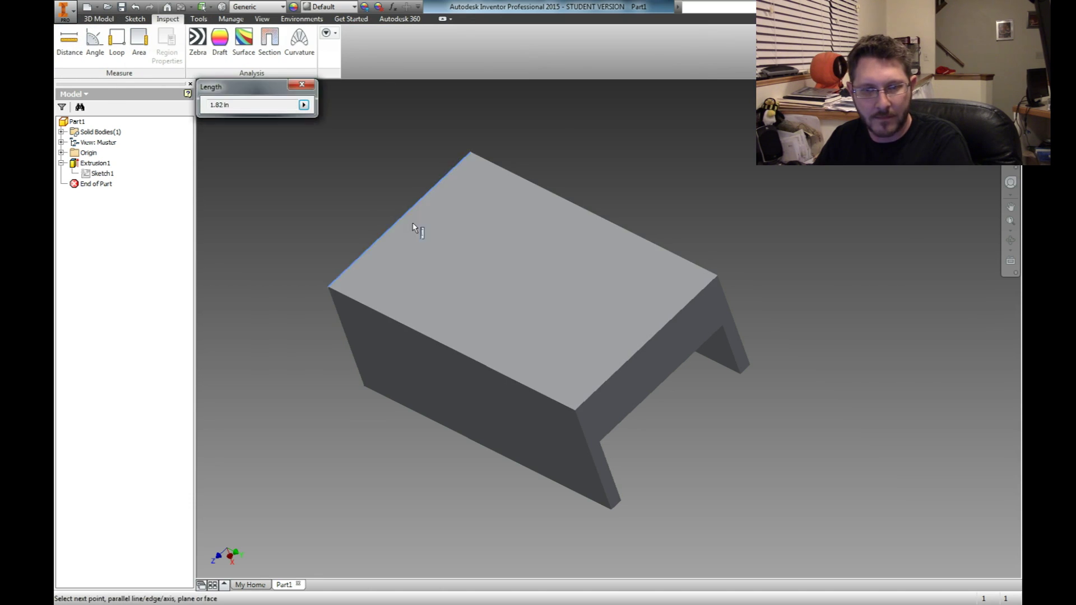
pyautogui.click(635, 355)
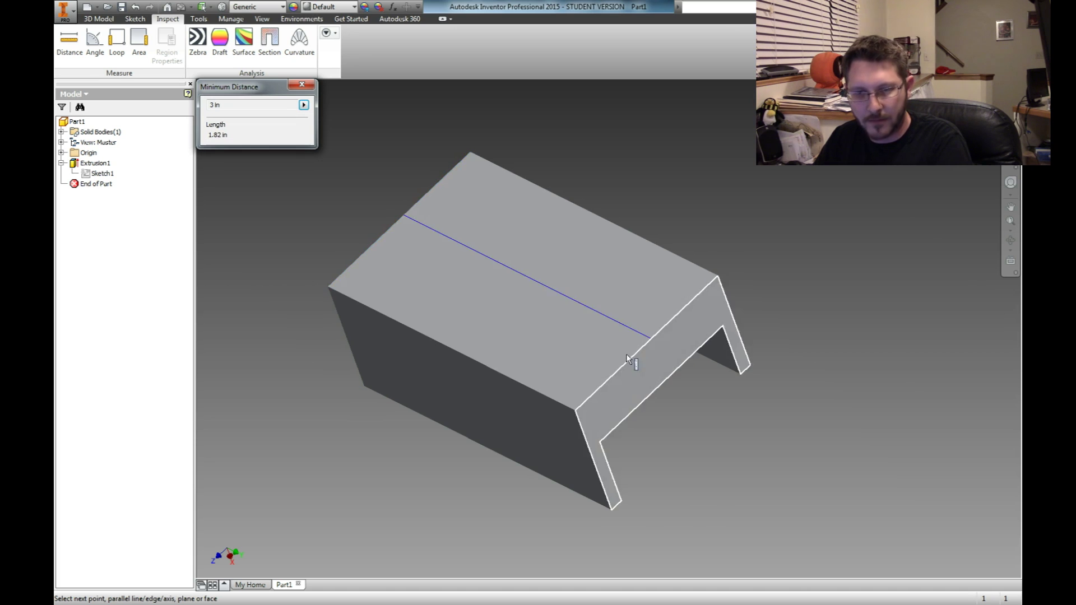
pyautogui.click(301, 86)
pyautogui.click(498, 374)
pyautogui.click(615, 227)
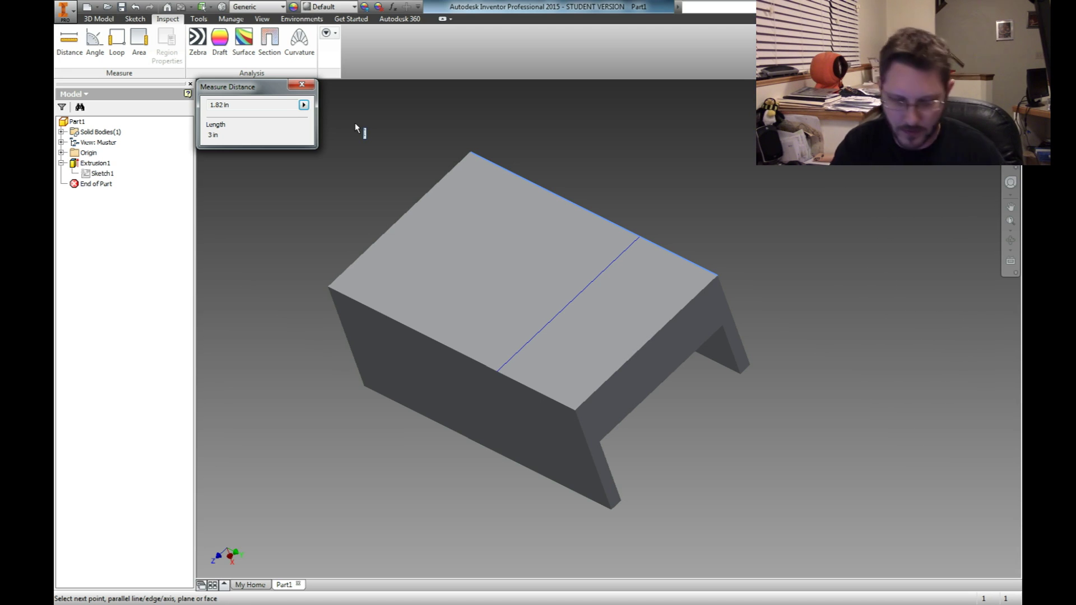
pyautogui.click(302, 84)
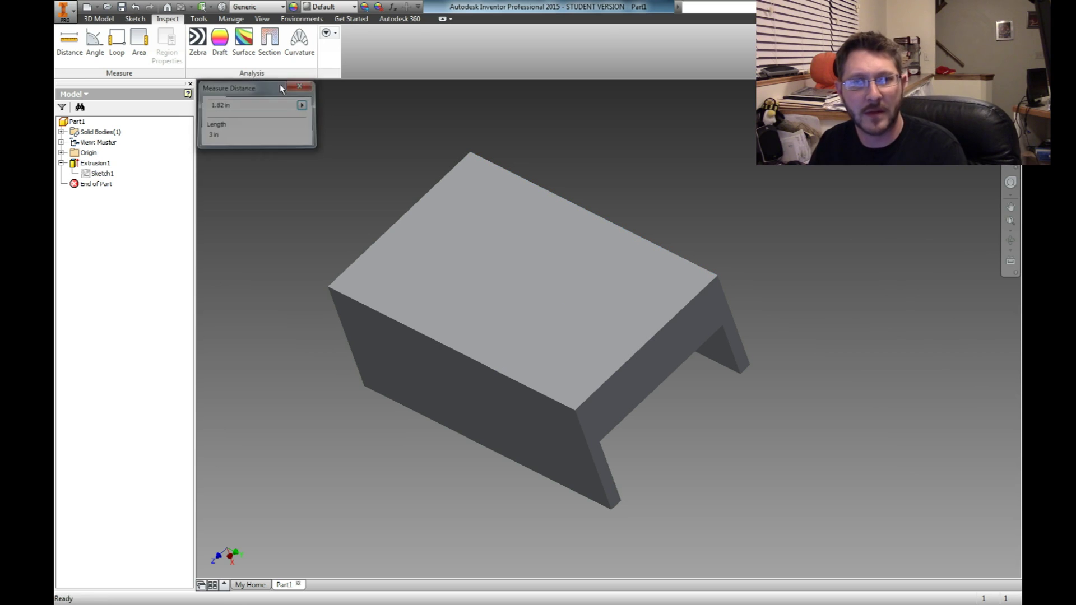
# - Try to place a drilled hole on the web's outer face, 1.5 in from the end edge, and undo it
pyautogui.click(101, 20)
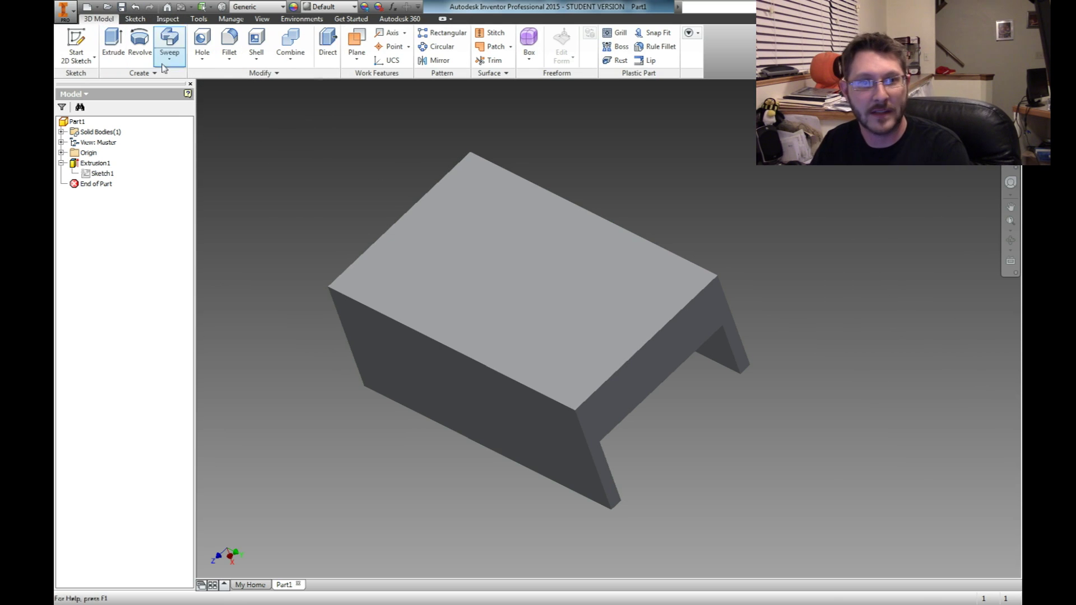
pyautogui.click(203, 42)
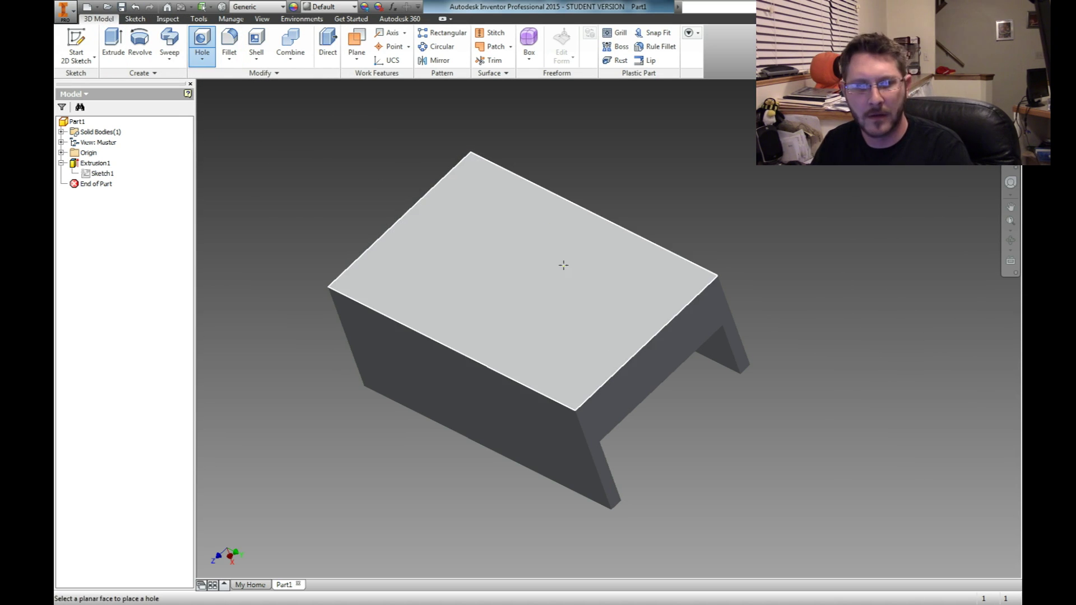
pyautogui.moveTo(854, 323); pyautogui.dragTo(805, 355)
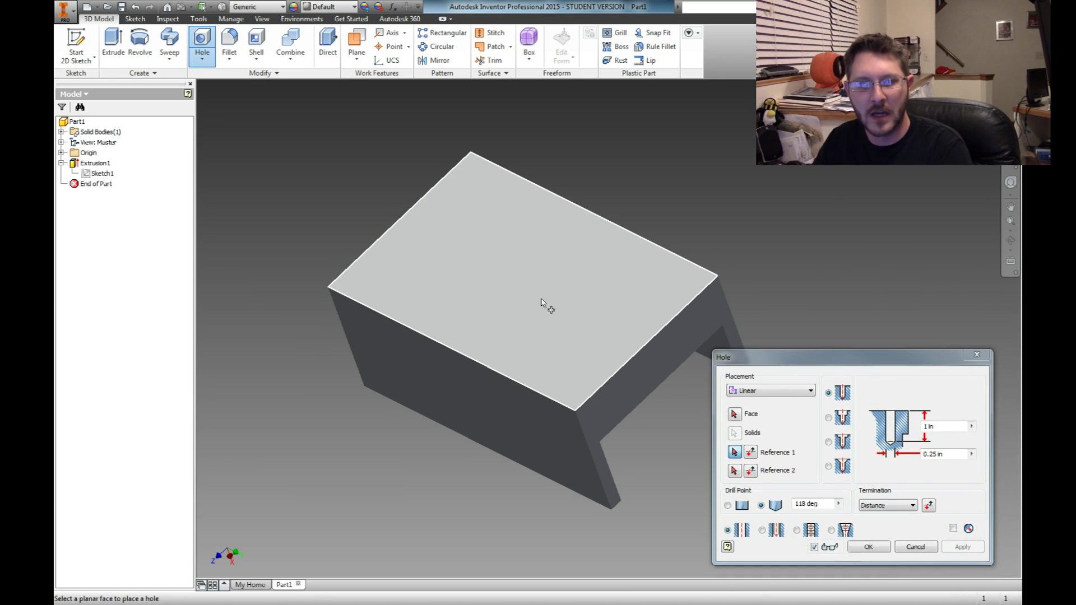
pyautogui.click(507, 268)
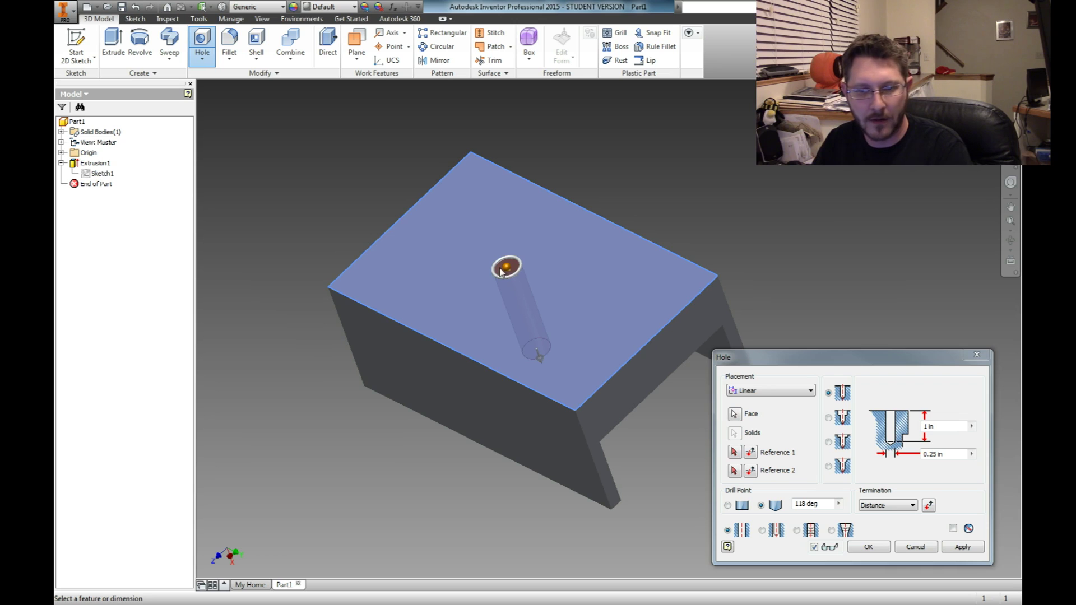
pyautogui.moveTo(508, 270)
pyautogui.mouseDown()
pyautogui.moveTo(534, 275)
pyautogui.moveTo(509, 267)
pyautogui.moveTo(521, 267)
pyautogui.mouseUp()
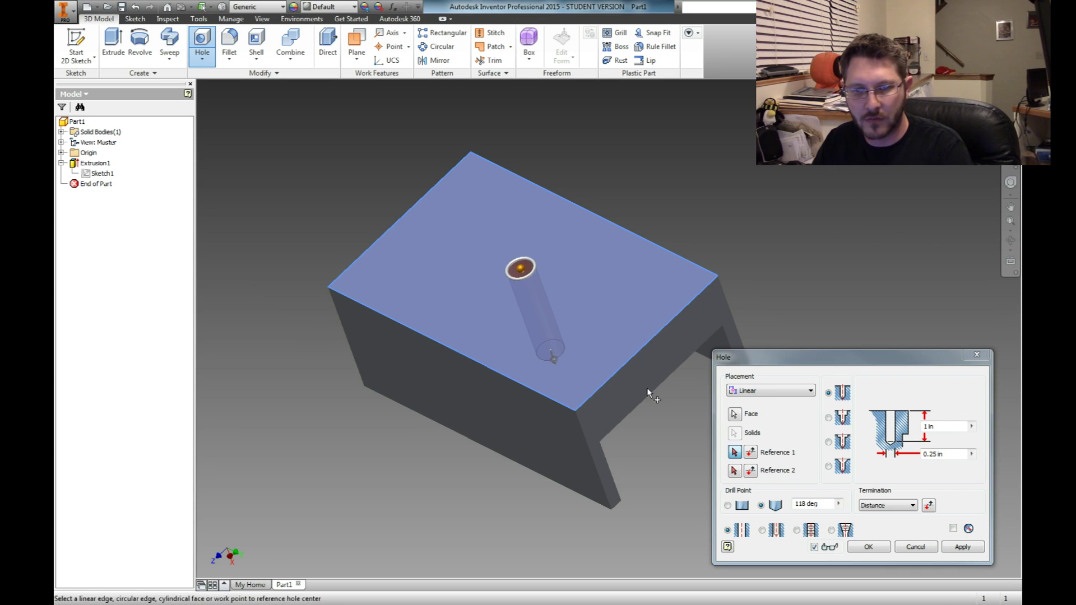
pyautogui.click(627, 362)
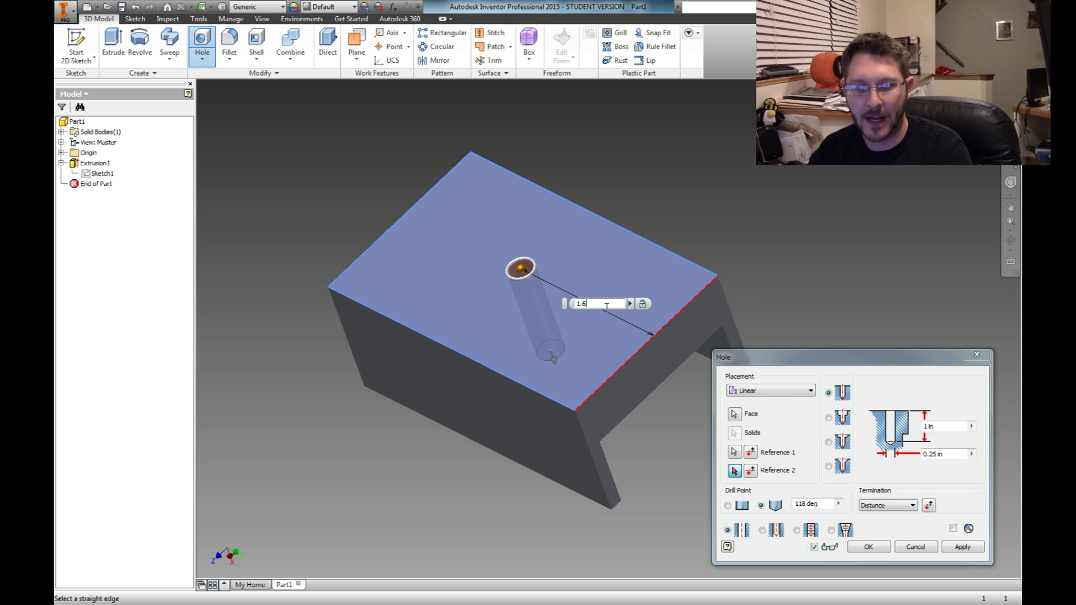
pyautogui.write('1.5')
pyautogui.press('Return')
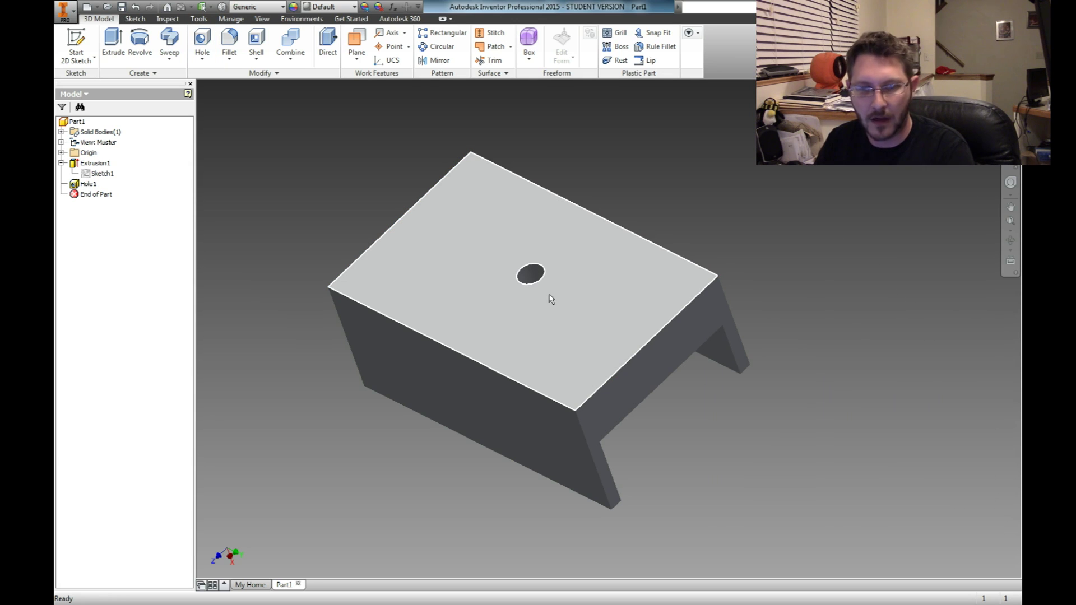
pyautogui.hotkey('ctrl', 'z')
# - Position a new hole on the web's outer face, 1.5 in from the end edge and 0.91 in from the long edge
pyautogui.click(203, 45)
pyautogui.click(526, 275)
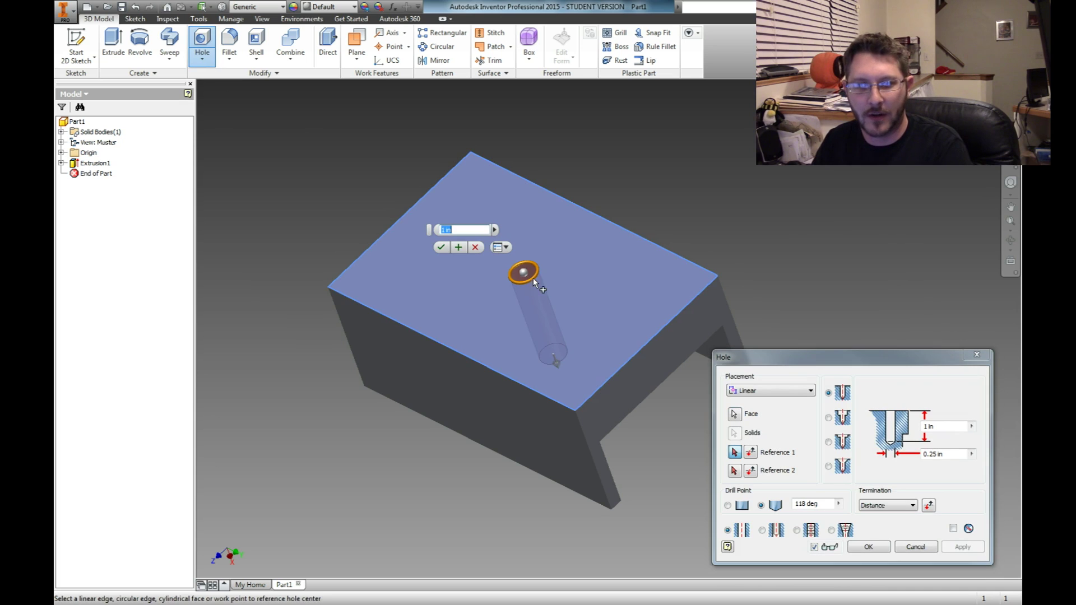
pyautogui.click(640, 350)
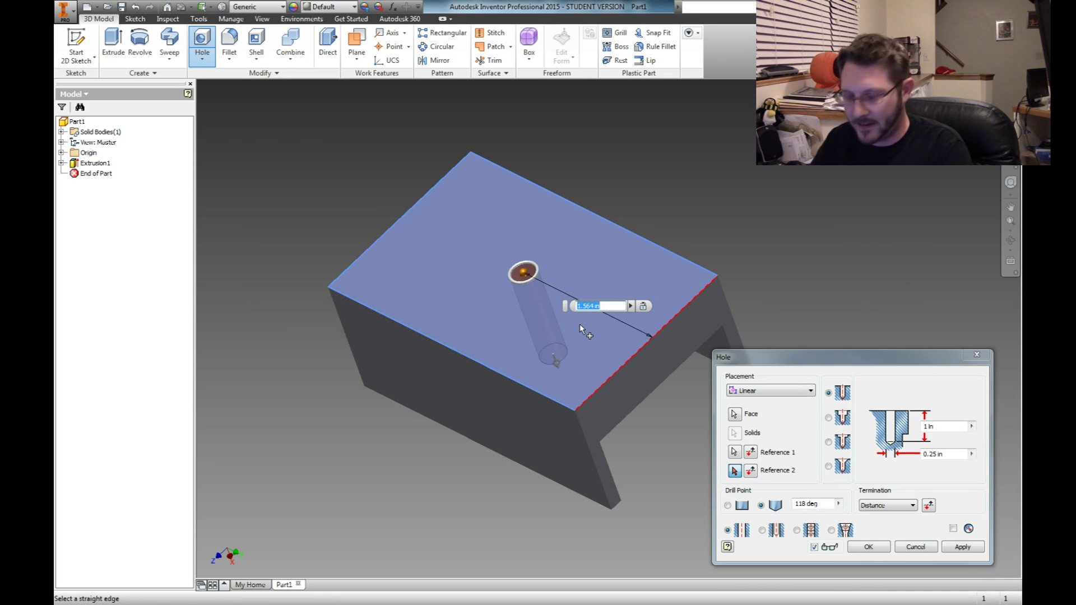
pyautogui.write('1.5')
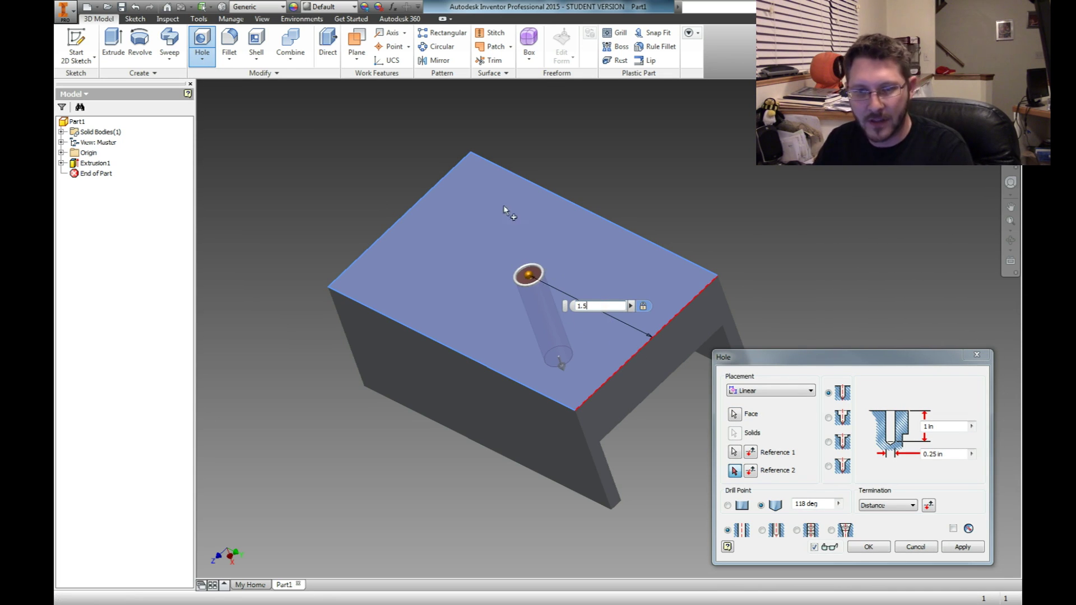
pyautogui.click(600, 217)
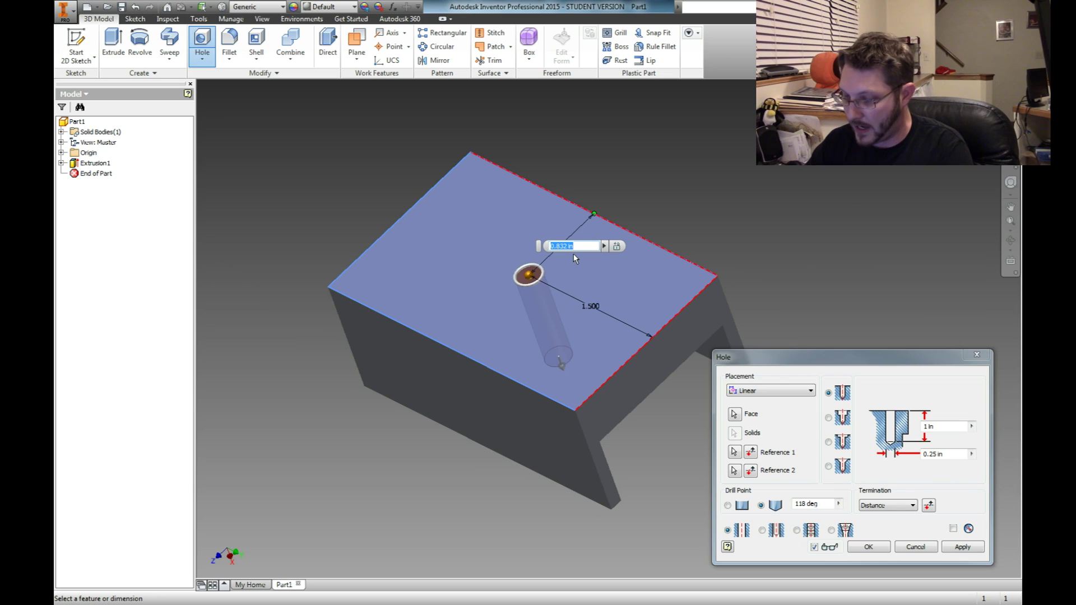
pyautogui.write('.91')
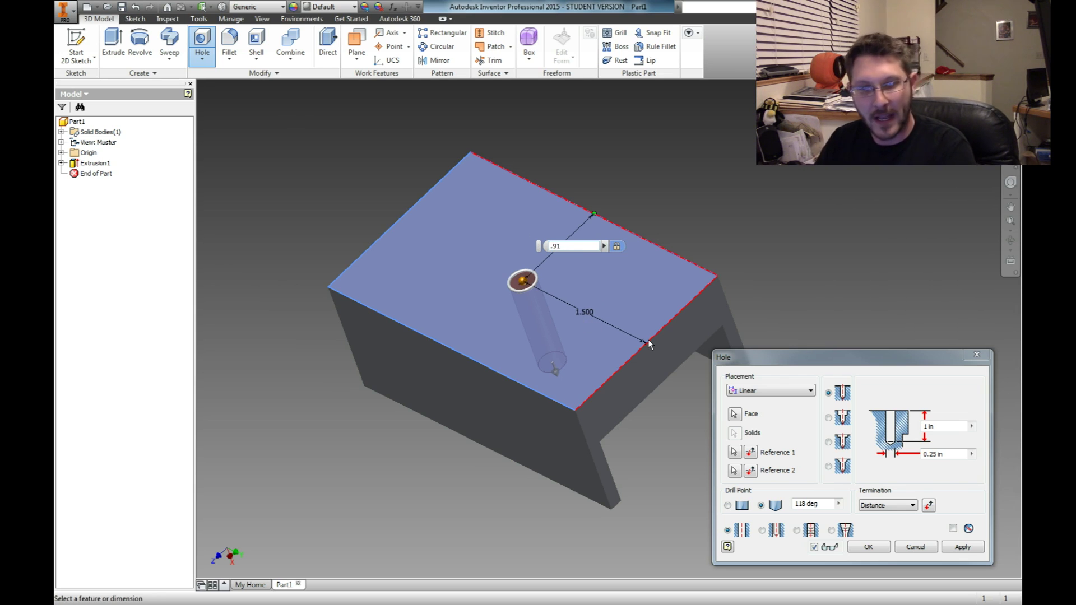
# - Change the hole type from drilled to counterbore
pyautogui.moveTo(845, 361); pyautogui.dragTo(823, 181)
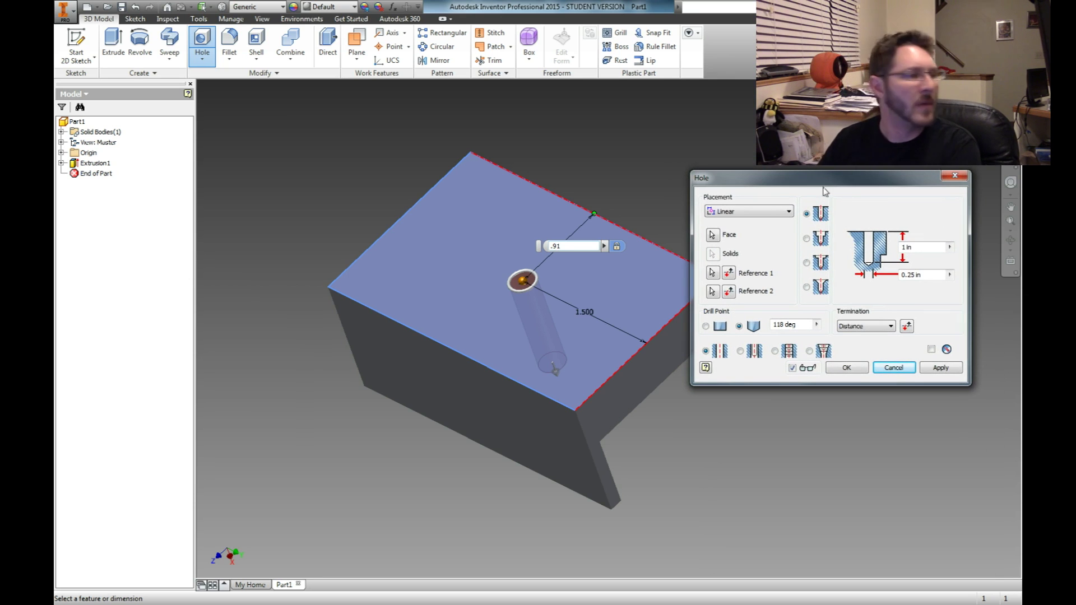
pyautogui.moveTo(830, 178); pyautogui.dragTo(829, 340)
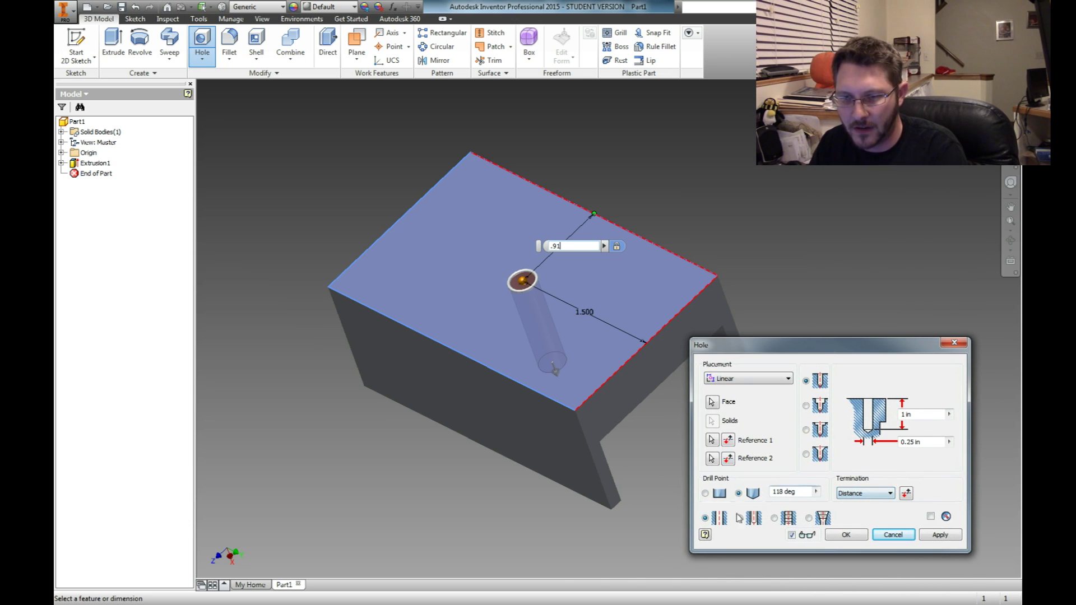
pyautogui.click(868, 494)
pyautogui.click(885, 473)
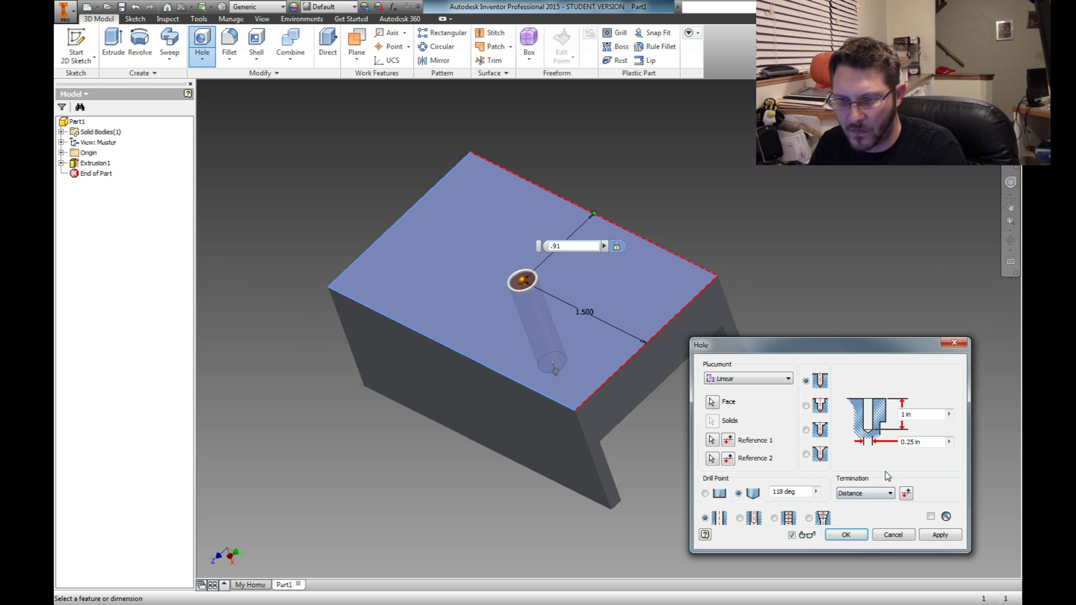
pyautogui.click(807, 406)
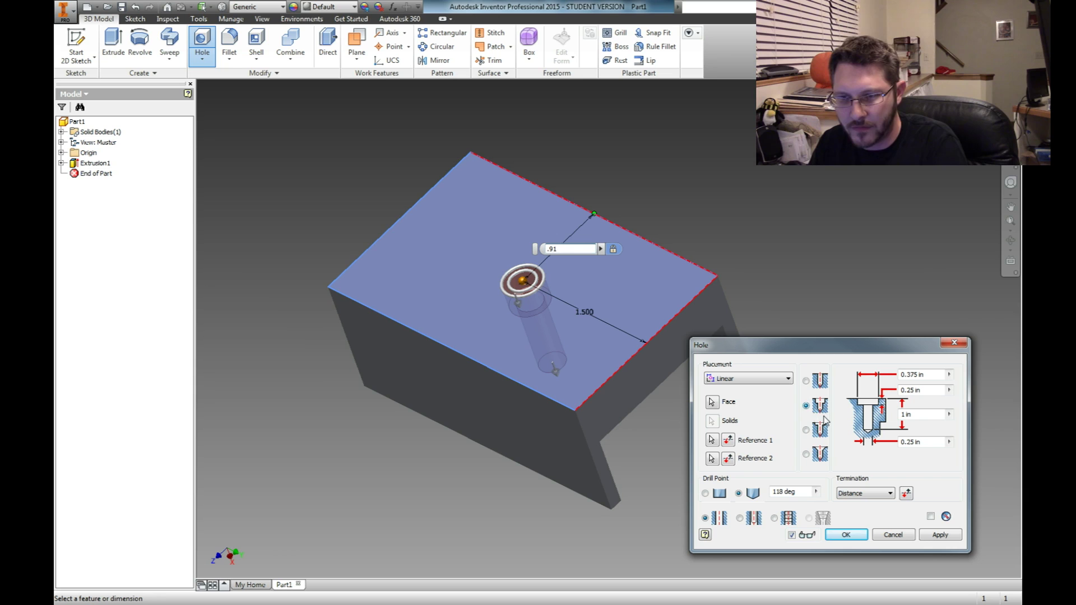
# - Flip the hole's first offset to the opposite side of the end edge and examine its placement from below
pyautogui.click(728, 440)
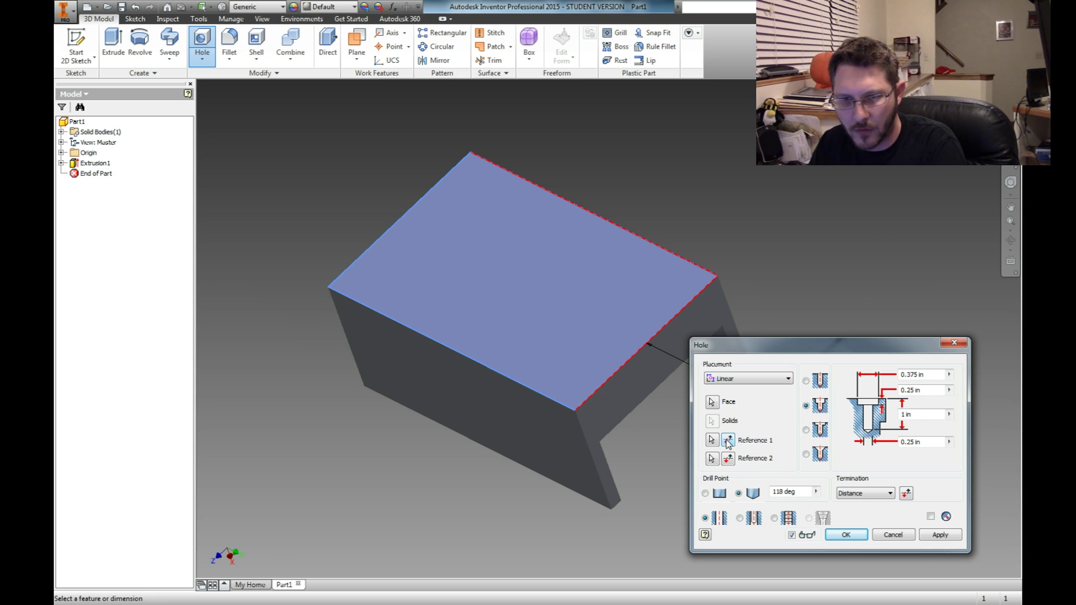
pyautogui.keyDown('shift'); pyautogui.moveTo(623, 440); pyautogui.dragTo(557, 337, button='middle'); pyautogui.keyUp('shift')
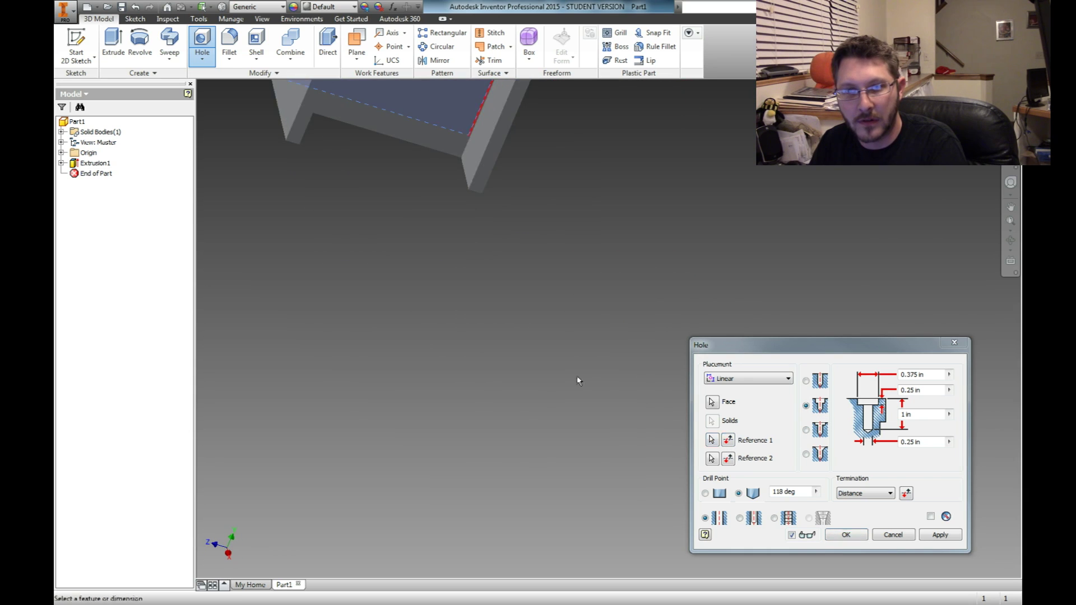
pyautogui.scroll(5, 577, 378)
pyautogui.scroll(-5, 562, 335)
pyautogui.scroll(1, 581, 229)
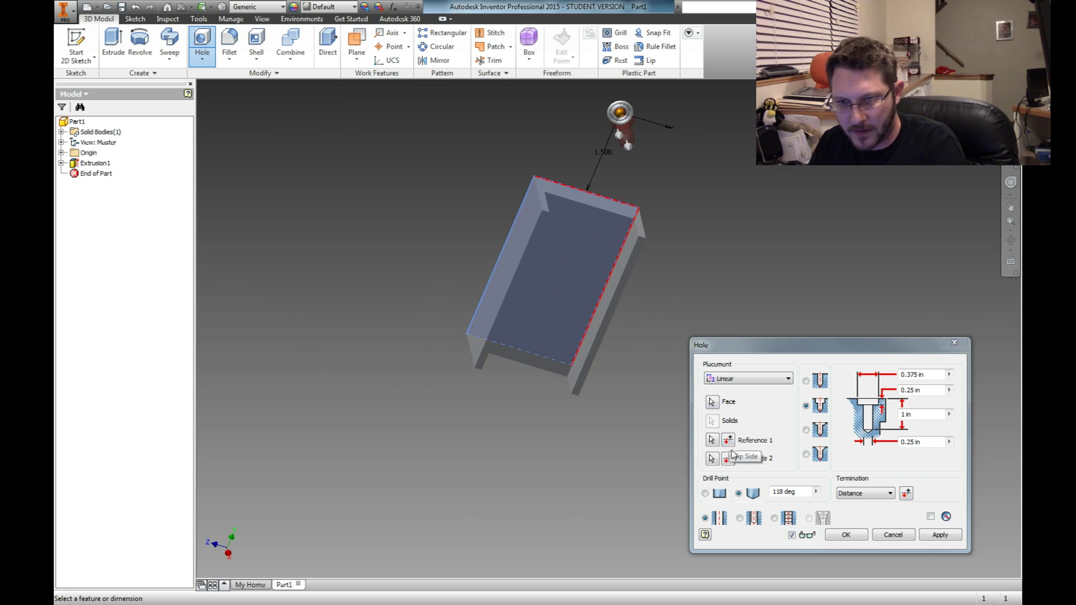
pyautogui.moveTo(595, 196)
pyautogui.keyDown('shift'); pyautogui.mouseDown(button='middle')
pyautogui.moveTo(605, 233)
pyautogui.moveTo(580, 203)
pyautogui.mouseUp(button='middle'); pyautogui.keyUp('shift')
# - Try a negative 1.5 in offset from the end edge, review both hole offsets, and cancel the hole
pyautogui.click(565, 191)
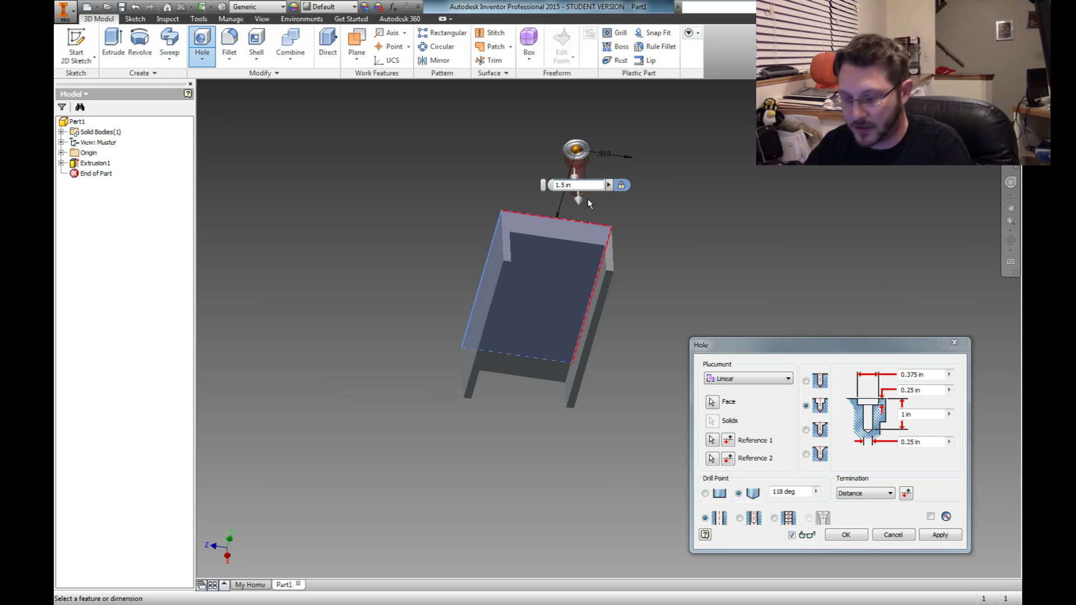
pyautogui.write('-')
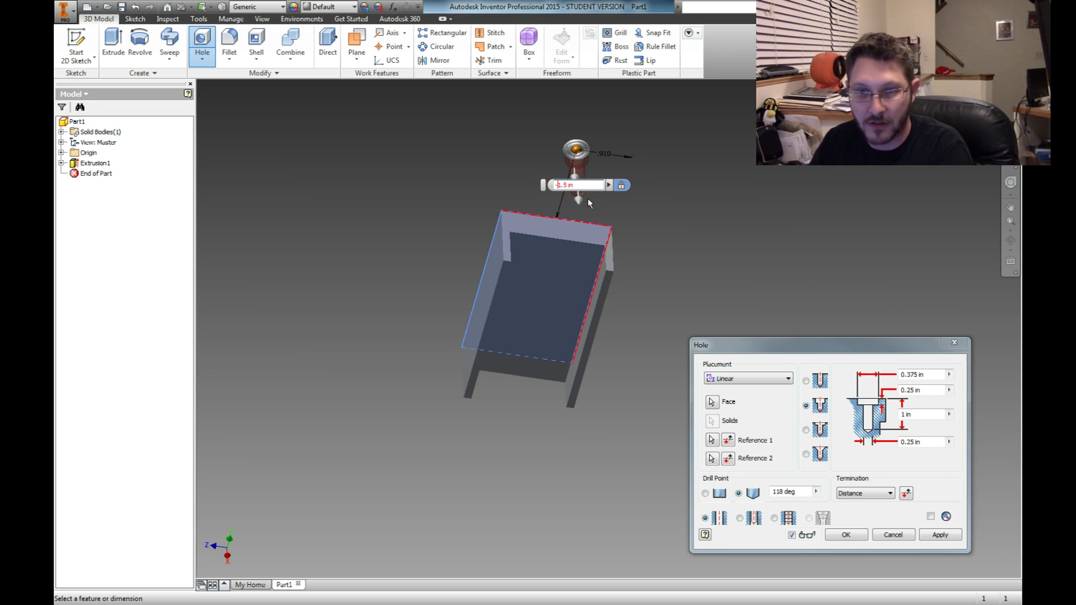
pyautogui.click(608, 157)
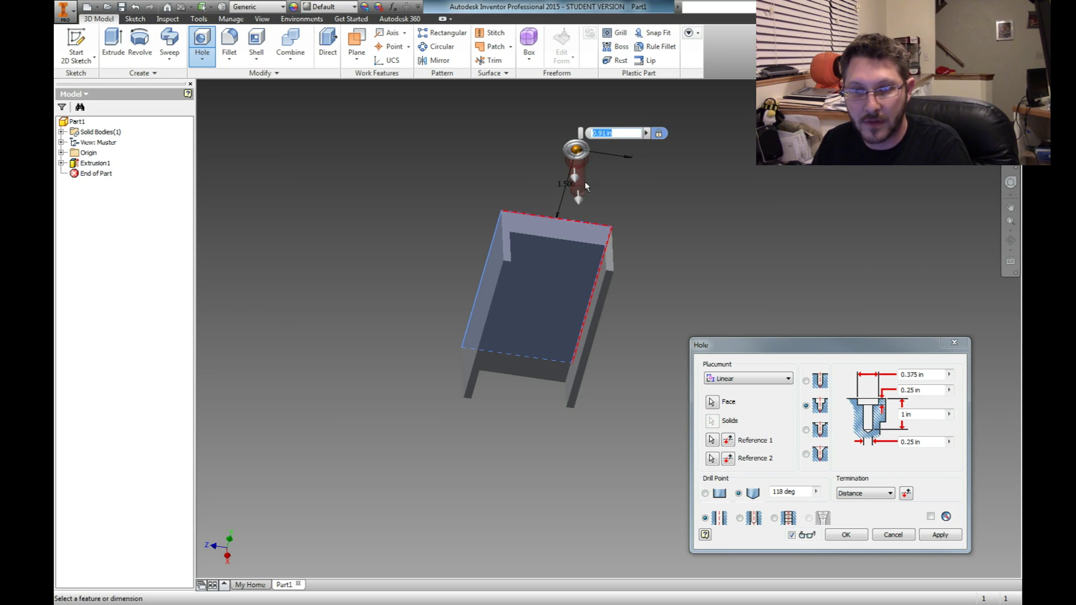
pyautogui.keyDown('shift'); pyautogui.moveTo(519, 162); pyautogui.dragTo(588, 255, button='middle'); pyautogui.keyUp('shift')
pyautogui.click(587, 254)
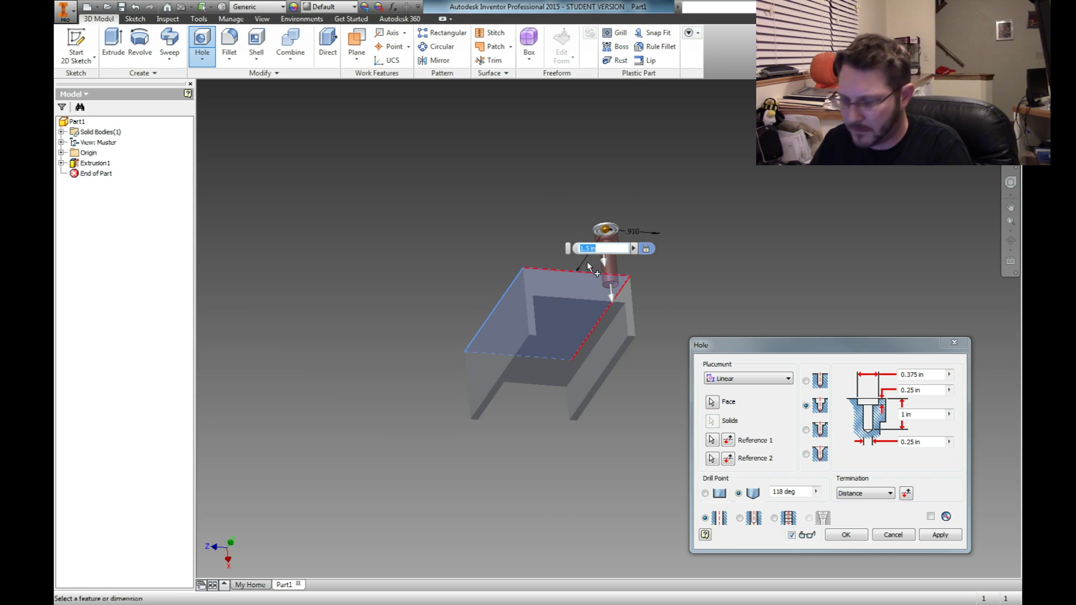
pyautogui.press('Tab')
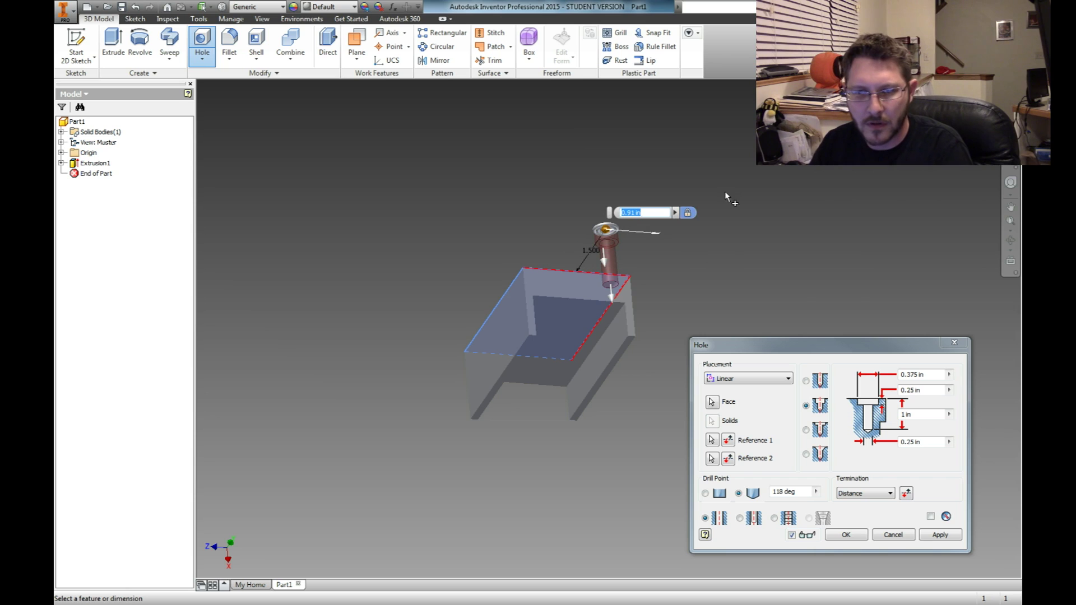
pyautogui.keyDown('shift'); pyautogui.moveTo(542, 235); pyautogui.dragTo(549, 296, button='middle'); pyautogui.keyUp('shift')
pyautogui.keyDown('shift'); pyautogui.moveTo(554, 217); pyautogui.dragTo(549, 252, button='middle'); pyautogui.keyUp('shift')
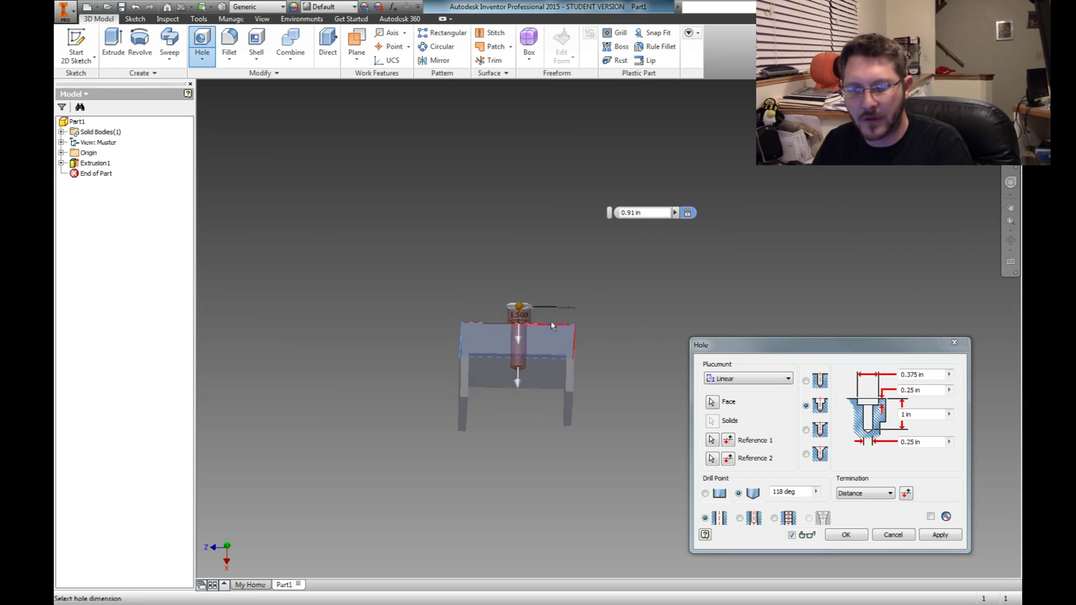
pyautogui.press('Escape')
# - Start a counterbore hole on the web's inner face and offset it 1.5 in from the end edge
pyautogui.keyDown('shift'); pyautogui.moveTo(409, 284); pyautogui.dragTo(433, 301, button='middle'); pyautogui.keyUp('shift')
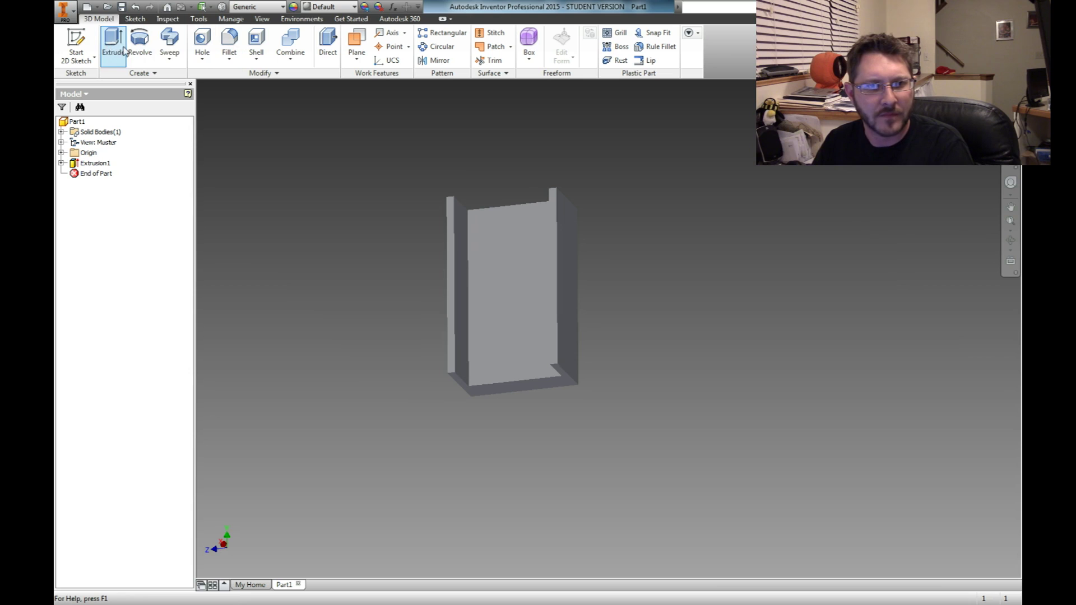
pyautogui.click(512, 286)
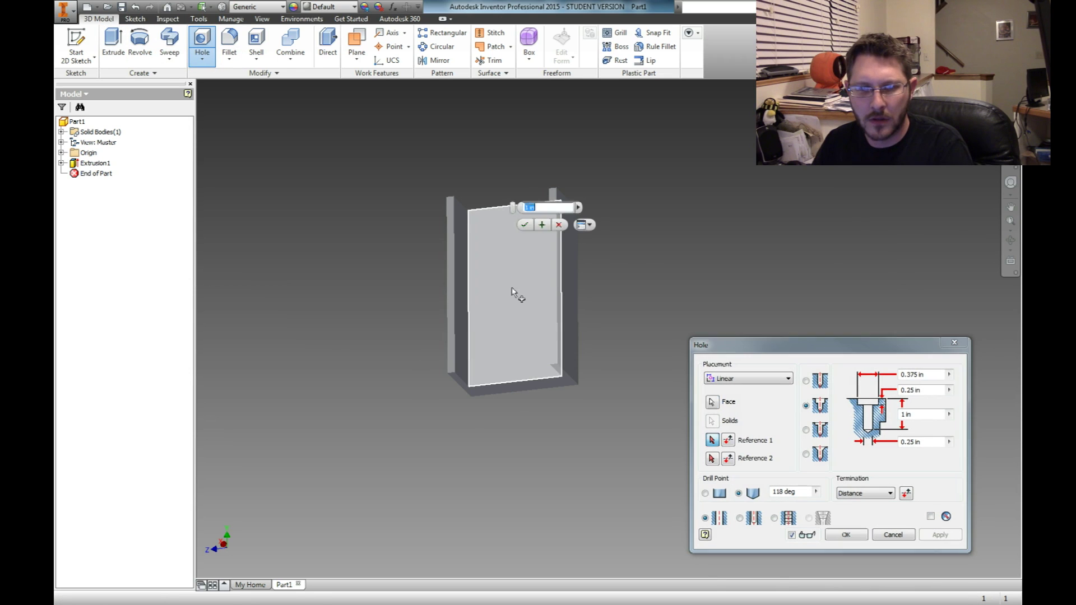
pyautogui.keyDown('shift'); pyautogui.moveTo(425, 200); pyautogui.dragTo(452, 216, button='middle'); pyautogui.keyUp('shift')
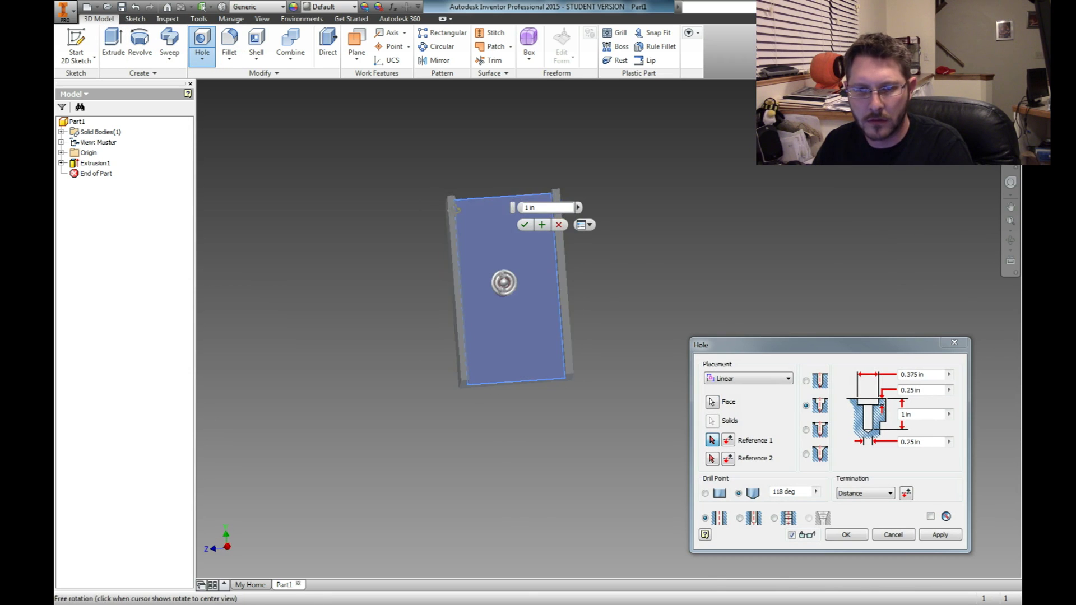
pyautogui.click(492, 198)
pyautogui.write('1.5')
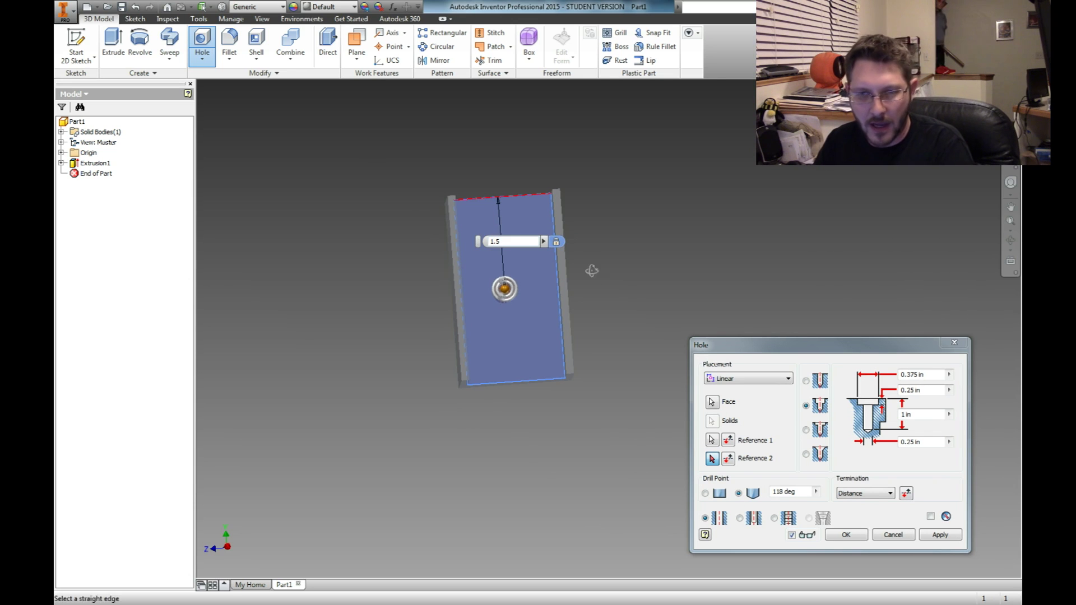
# - Reference the channel's outer long edge for the second hole offset and set it to 0.91 in
pyautogui.keyDown('shift'); pyautogui.moveTo(588, 269); pyautogui.dragTo(640, 223, button='middle'); pyautogui.keyUp('shift')
pyautogui.click(555, 292)
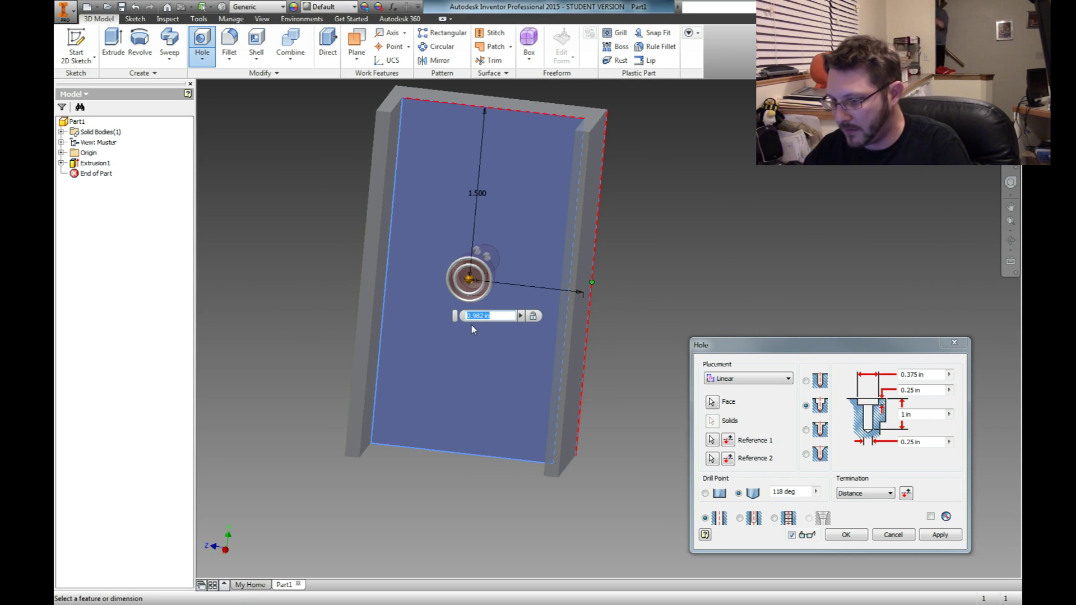
pyautogui.write('.9')
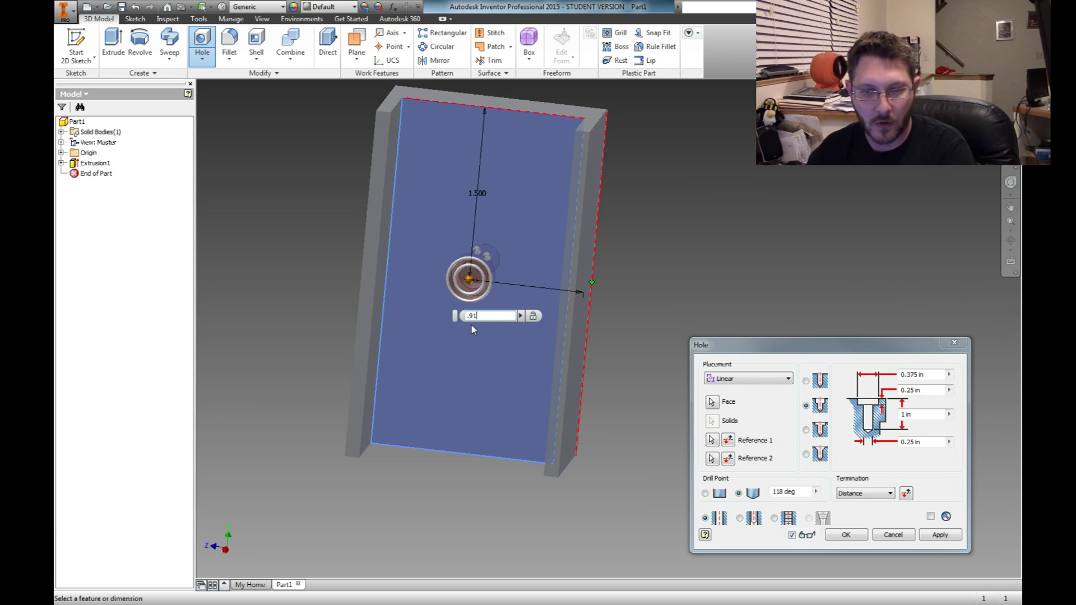
pyautogui.write('1')
pyautogui.keyDown('shift'); pyautogui.moveTo(624, 290); pyautogui.dragTo(714, 281, button='middle'); pyautogui.keyUp('shift')
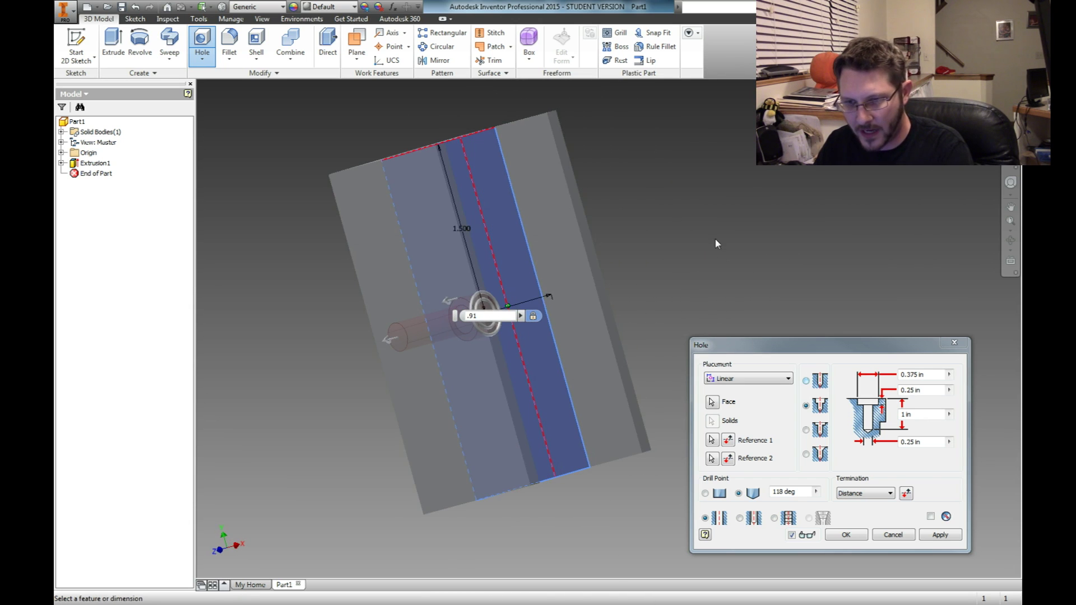
pyautogui.keyDown('shift'); pyautogui.moveTo(716, 244); pyautogui.dragTo(694, 252, button='middle'); pyautogui.keyUp('shift')
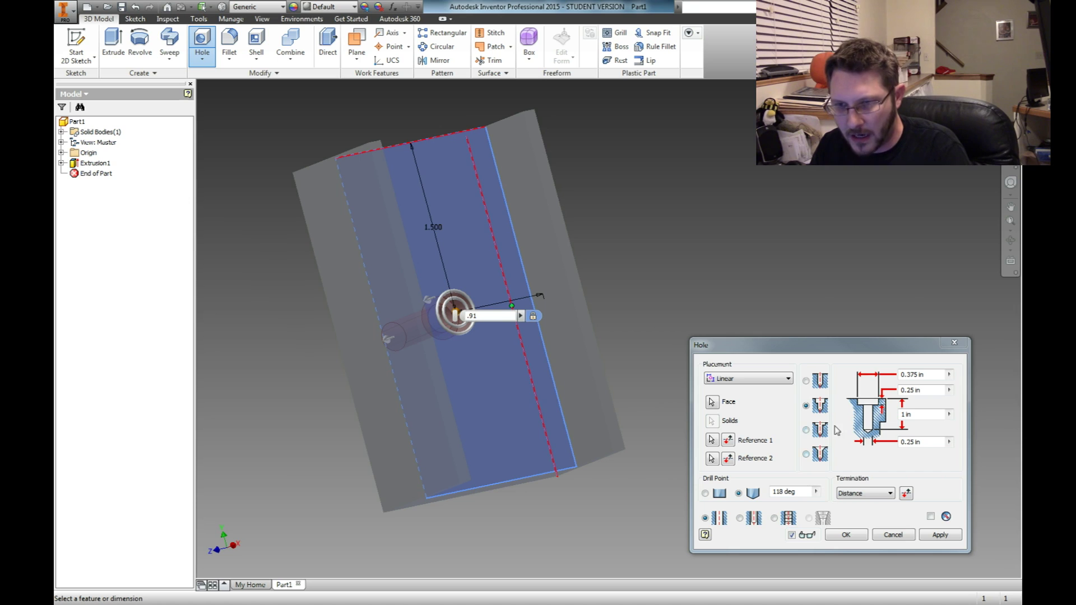
# - Give the hole a flat drill point and set its termination to Through All
pyautogui.click(709, 497)
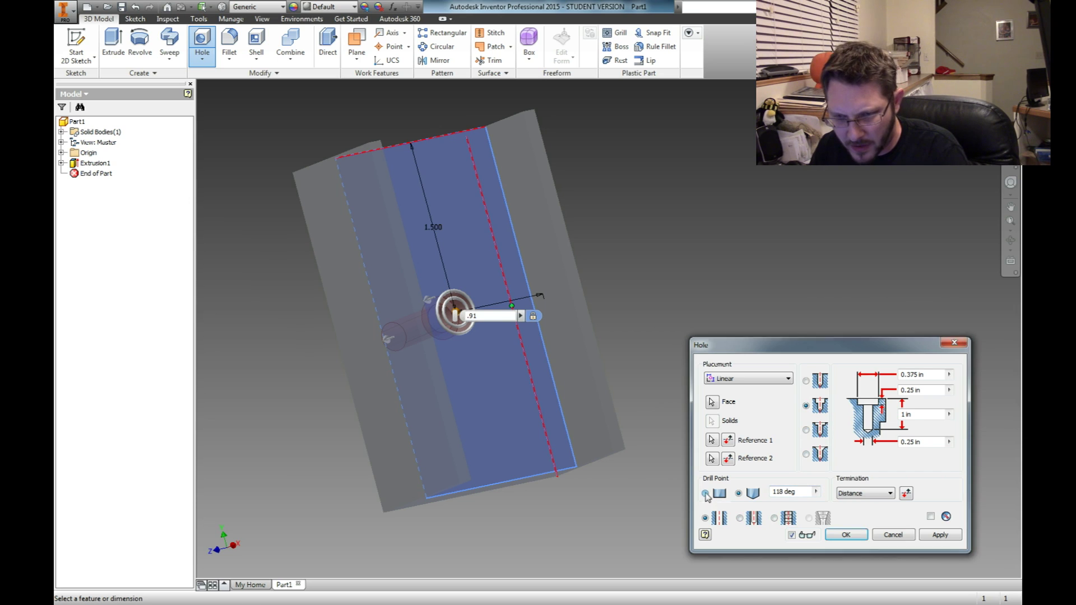
pyautogui.click(865, 493)
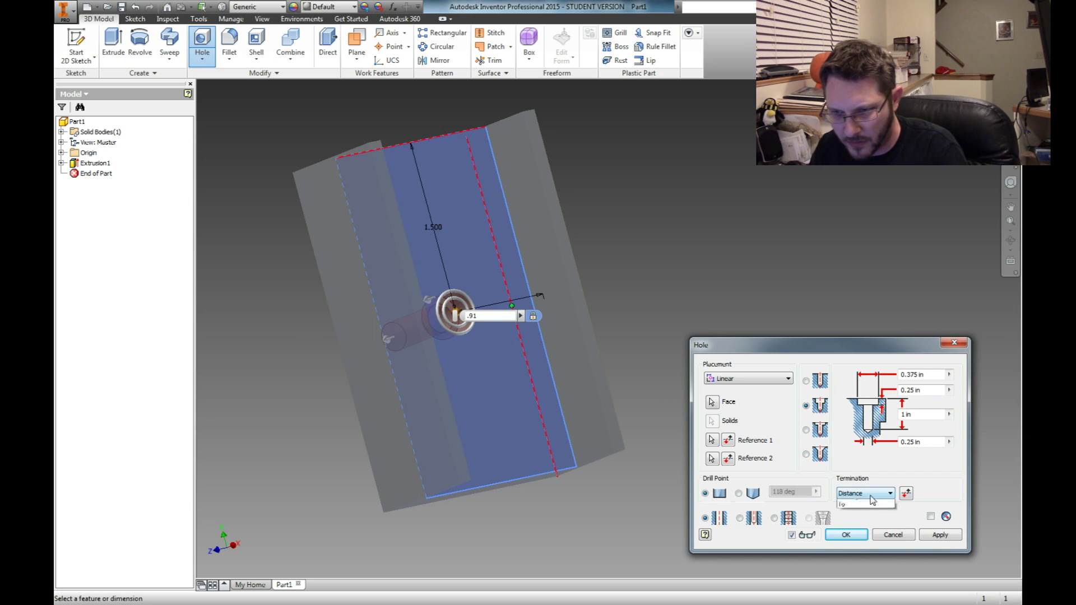
pyautogui.click(855, 512)
# - Examine the through-all counterbore preview in the web from the side and from inside the channel
pyautogui.keyDown('shift'); pyautogui.moveTo(599, 360); pyautogui.dragTo(642, 324, button='middle'); pyautogui.keyUp('shift')
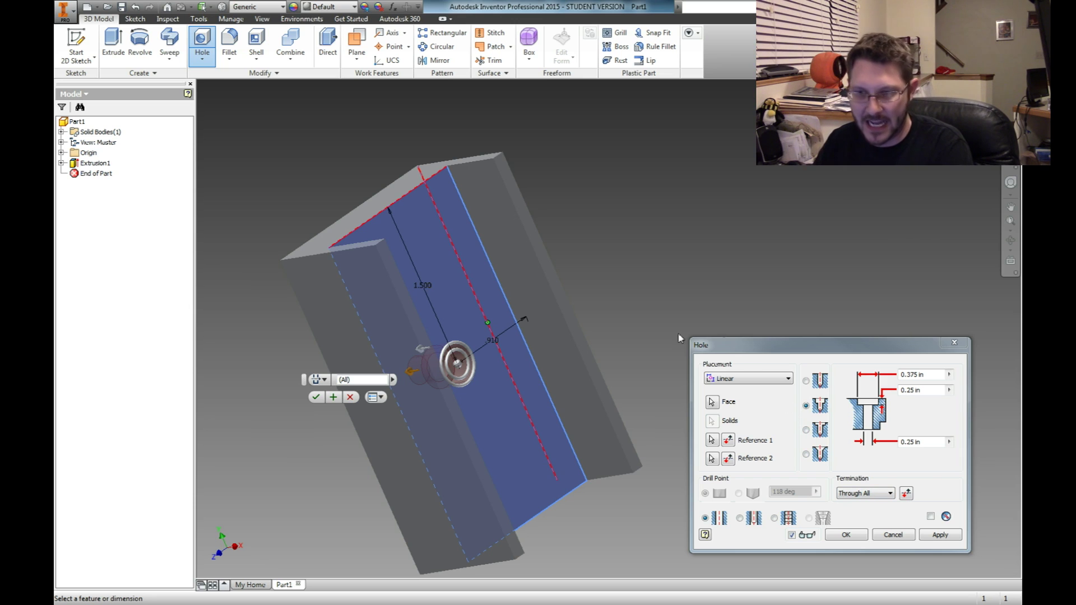
pyautogui.keyDown('shift'); pyautogui.moveTo(577, 282); pyautogui.dragTo(735, 270, button='middle'); pyautogui.keyUp('shift')
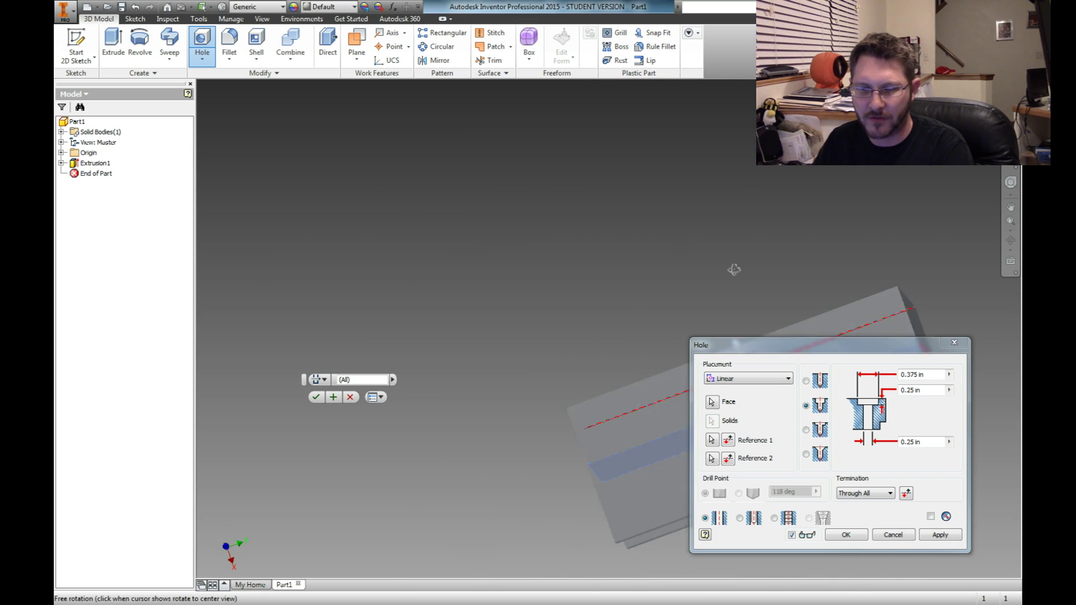
pyautogui.scroll(-5, 644, 324)
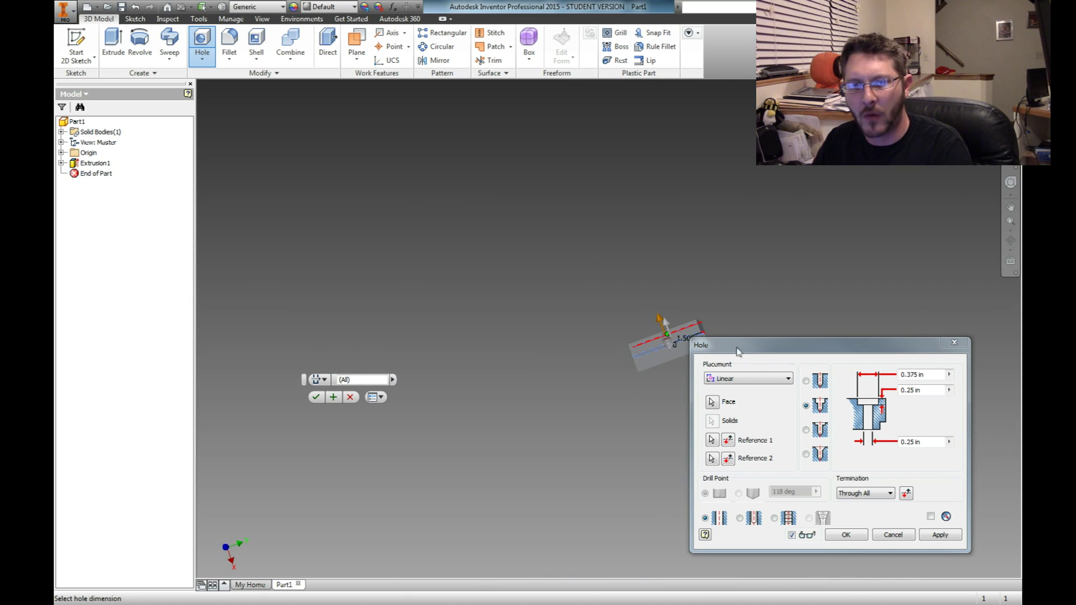
pyautogui.scroll(5, 738, 352)
pyautogui.scroll(-1, 697, 317)
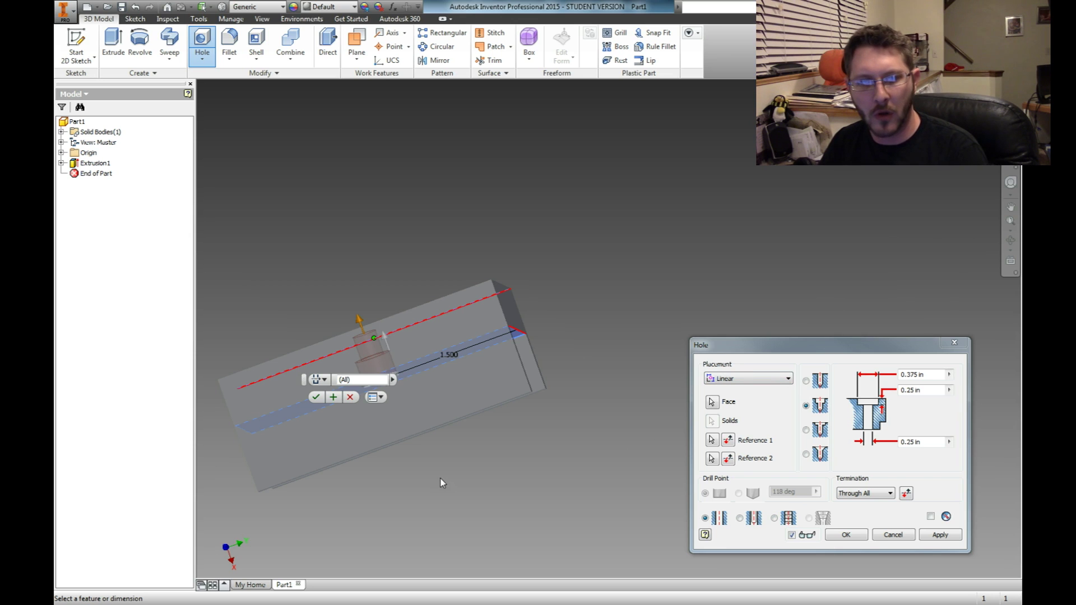
pyautogui.keyDown('shift'); pyautogui.moveTo(440, 479); pyautogui.dragTo(491, 453, button='middle'); pyautogui.keyUp('shift')
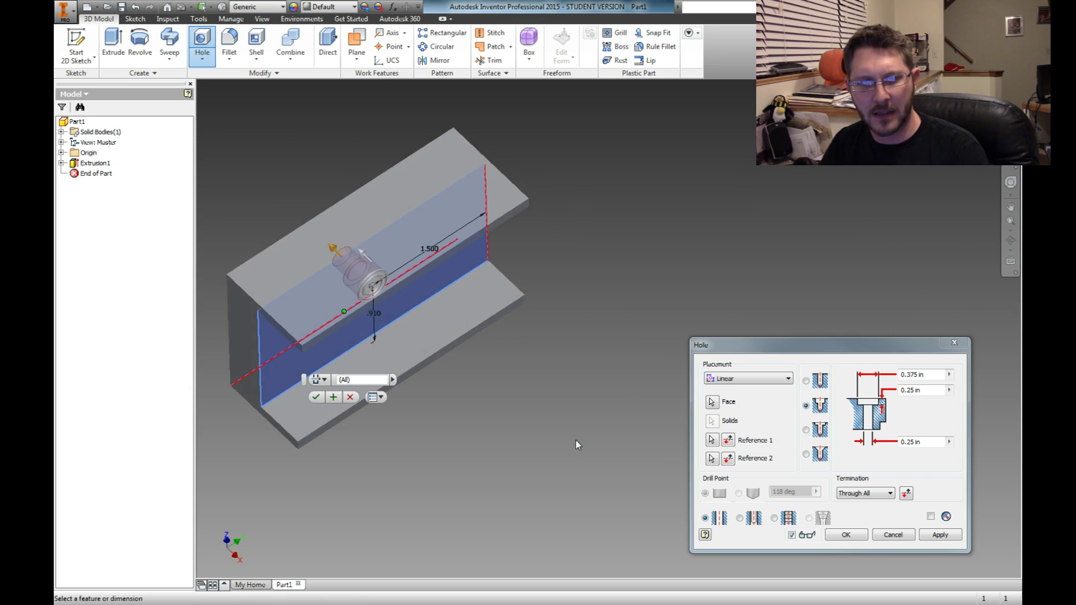
pyautogui.scroll(-3, 577, 439)
pyautogui.scroll(2, 468, 392)
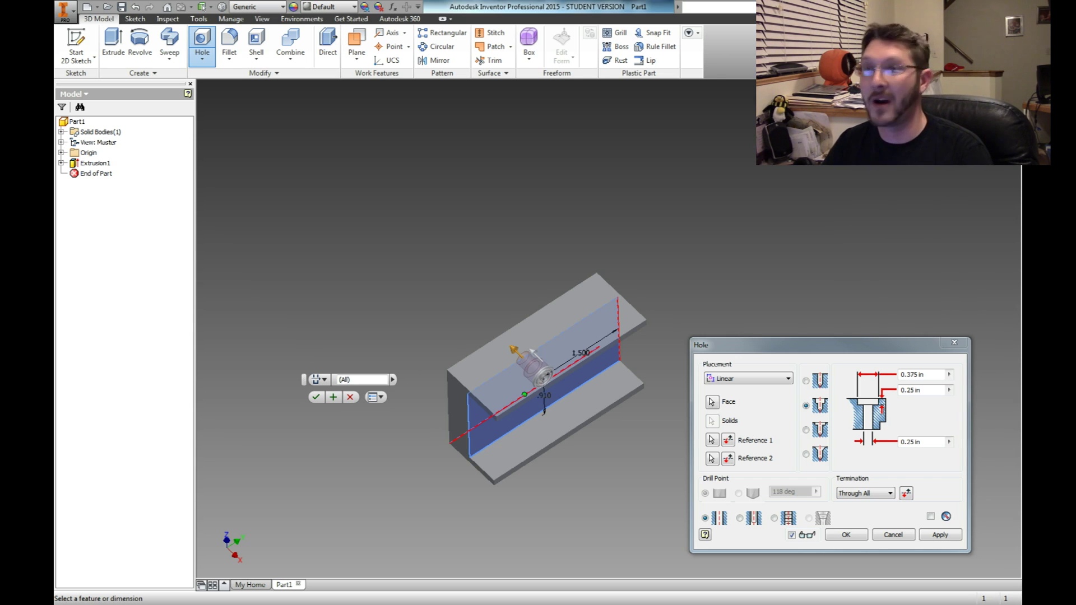
# - Switch to the McMaster-Carr site in the browser and open the Cap Screws category from the screws listing
pyautogui.moveTo(1021, 236); pyautogui.dragTo(280, 2)
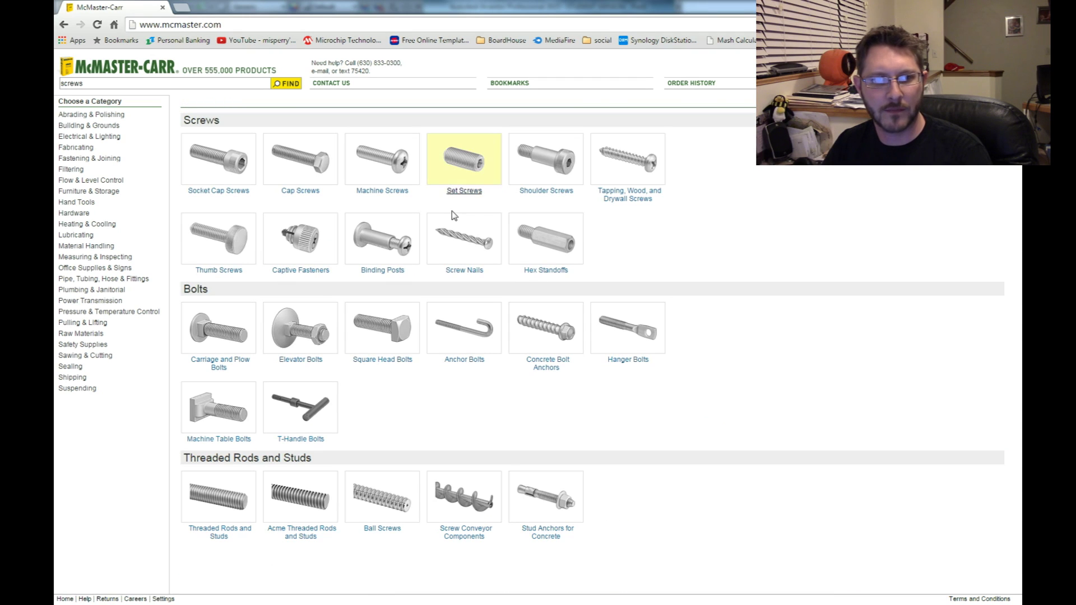
pyautogui.click(301, 174)
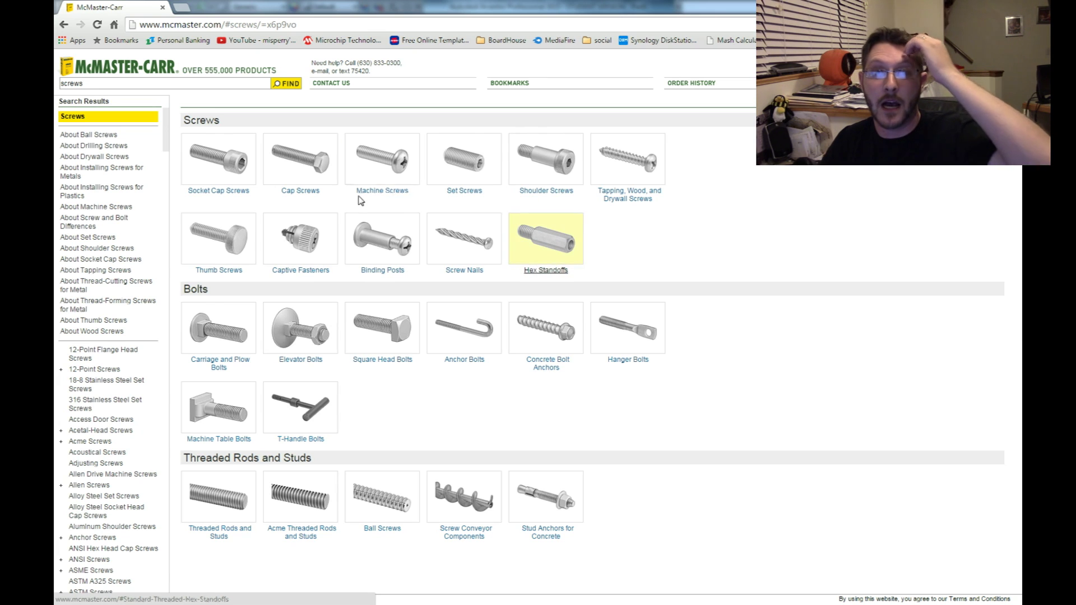
pyautogui.click(298, 190)
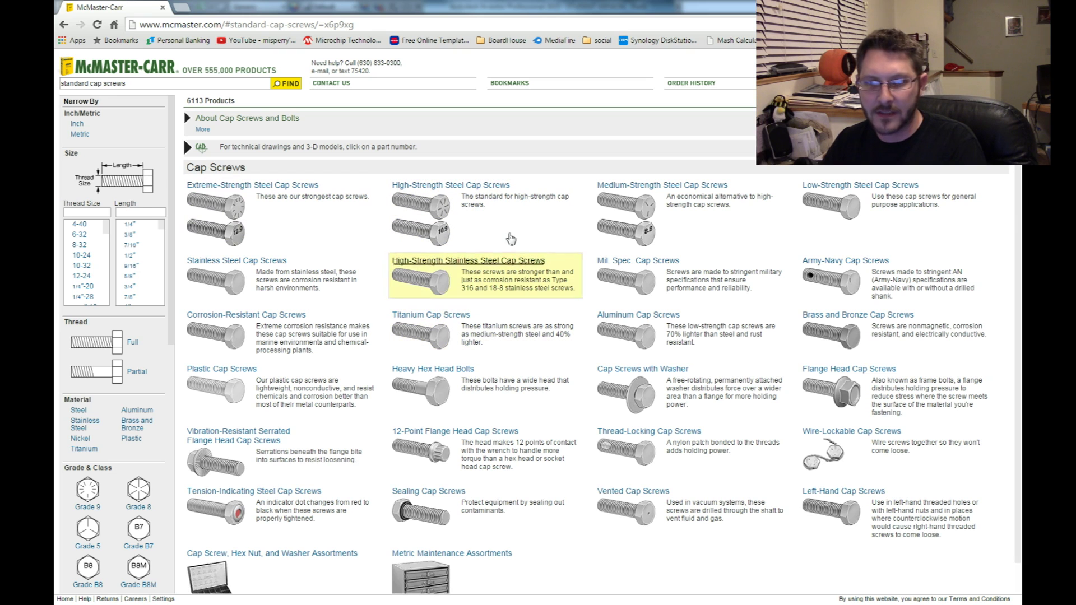
# - Look up the head width and height of 1/4"-20 screws in the Medium-Strength Steel Cap Screws table
pyautogui.click(671, 192)
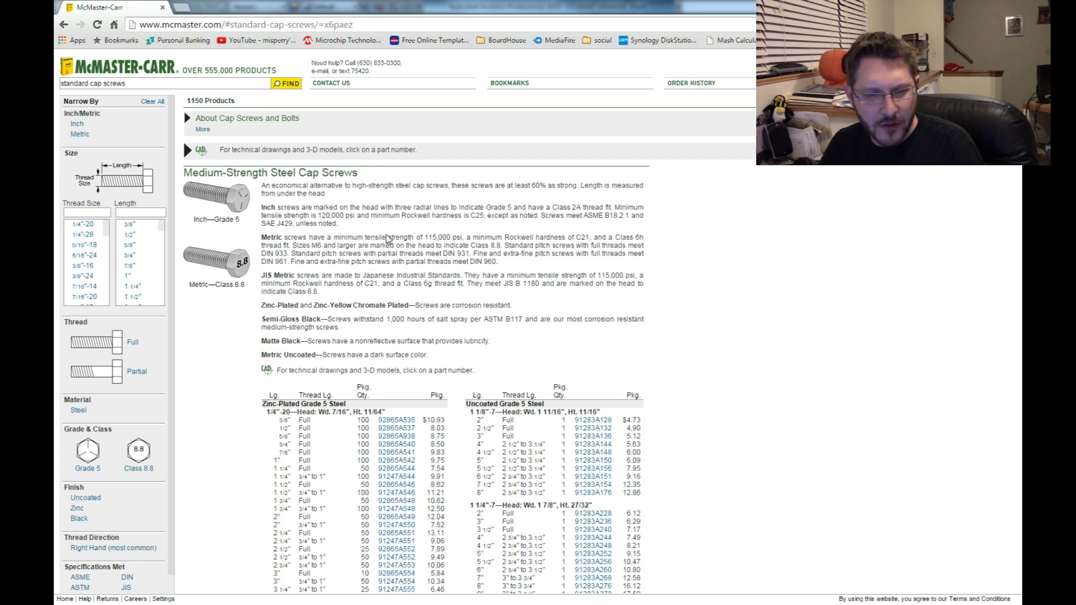
pyautogui.scroll(-2, 387, 238)
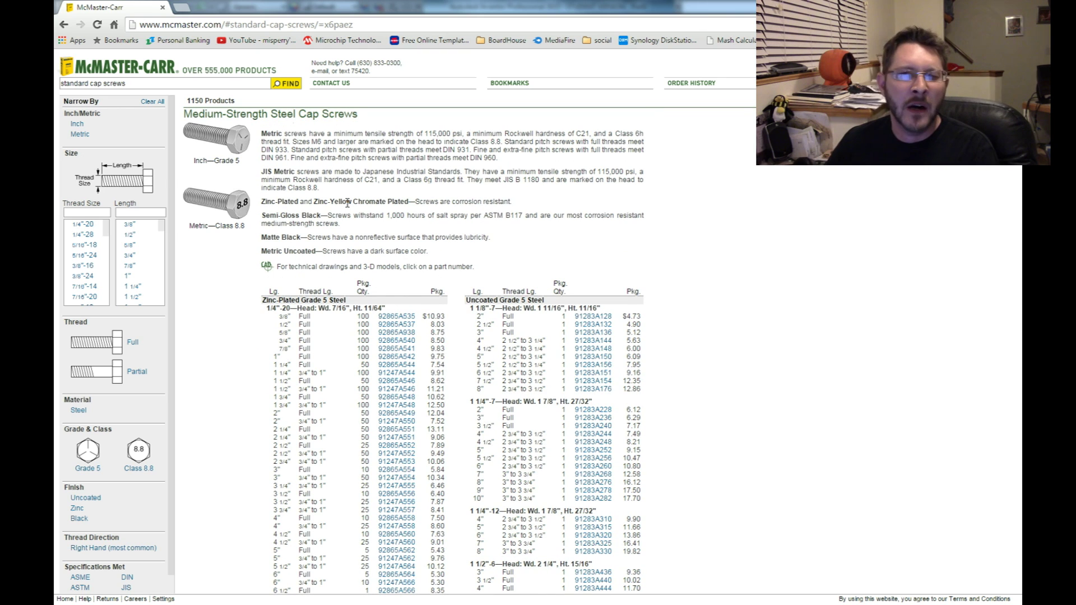
pyautogui.scroll(-1, 332, 210)
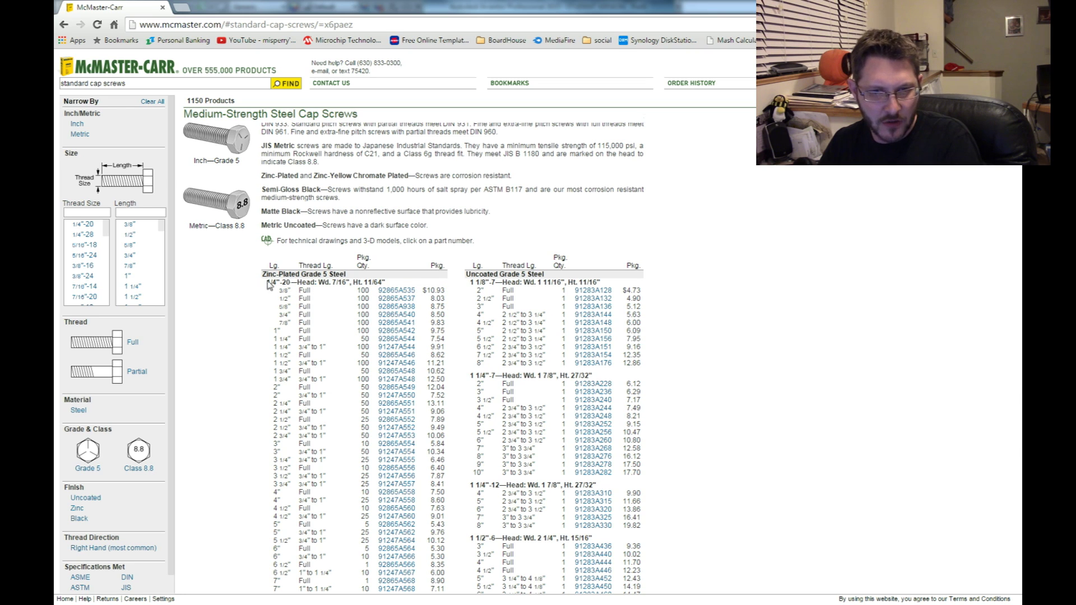
pyautogui.scroll(-2, 342, 313)
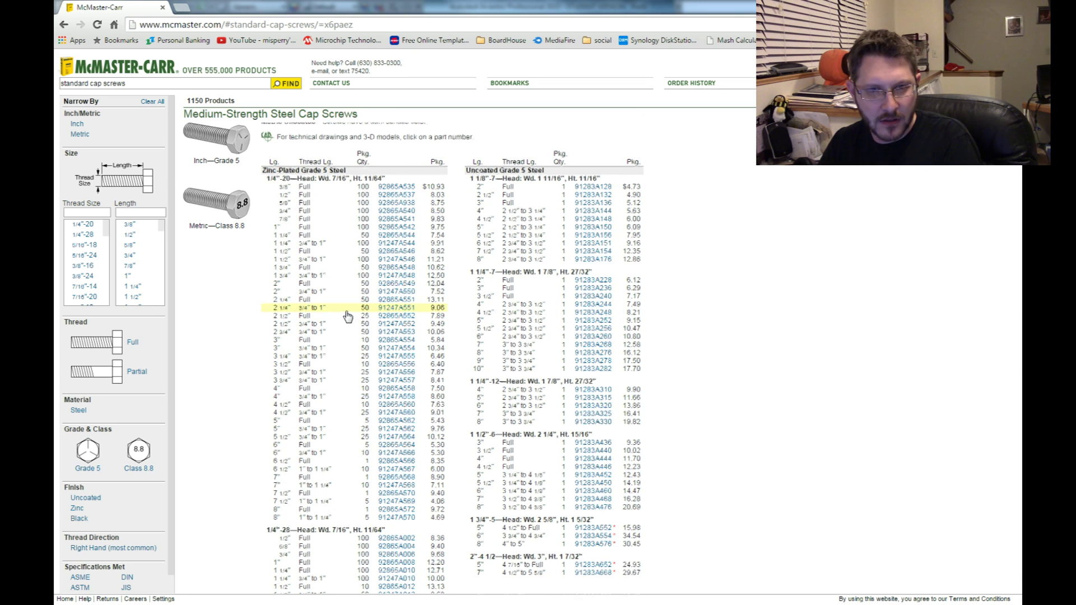
pyautogui.scroll(1, 348, 318)
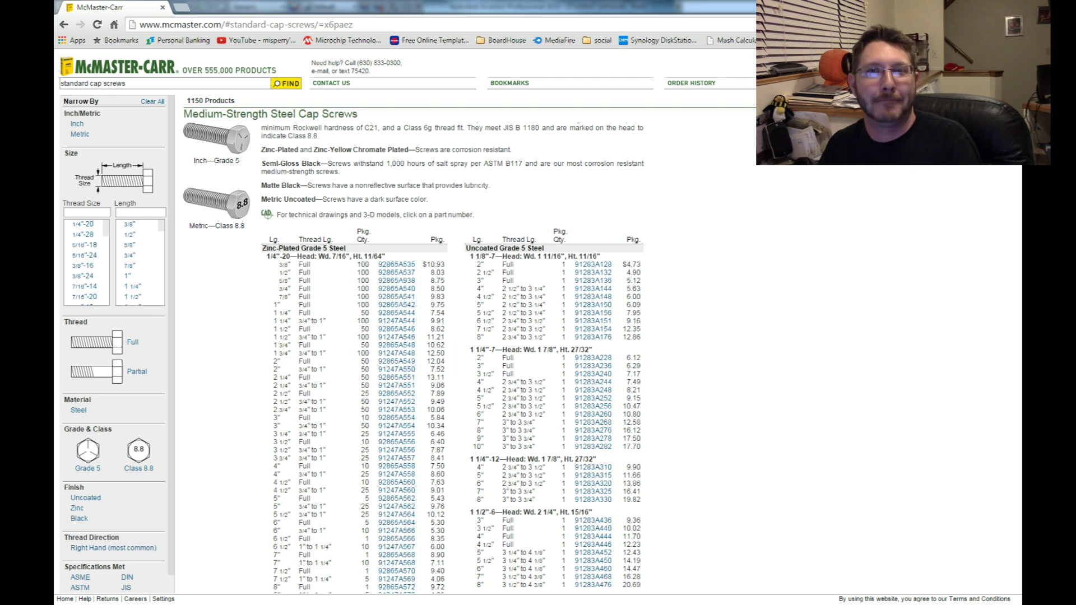
# - Return to Inventor, set the counterbore diameter to 0.4375 in and create the through hole
pyautogui.hotkey('alt', 'Tab')
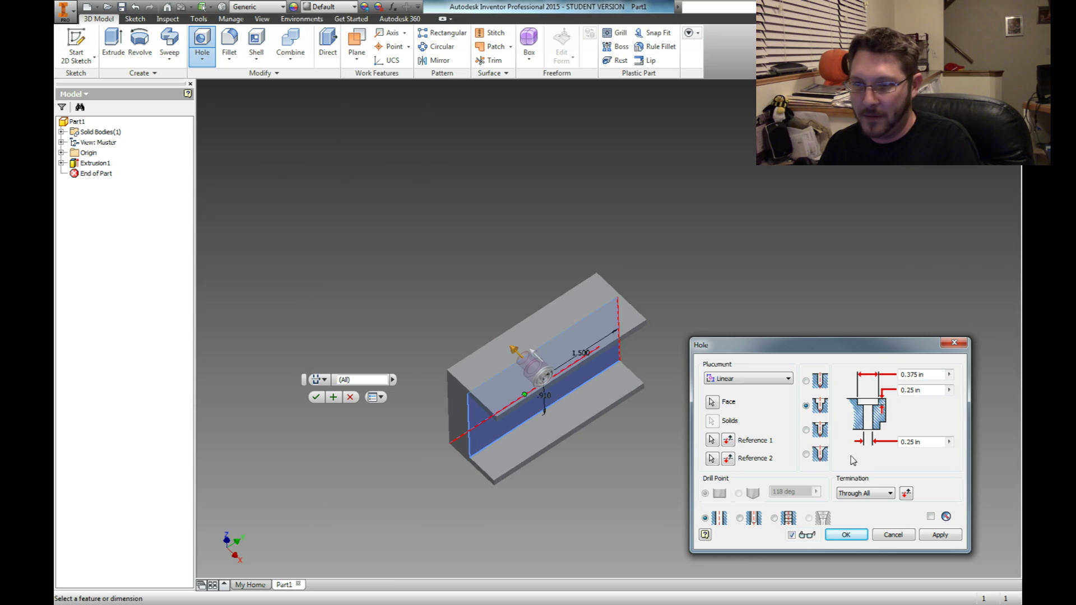
pyautogui.moveTo(867, 351); pyautogui.dragTo(862, 352)
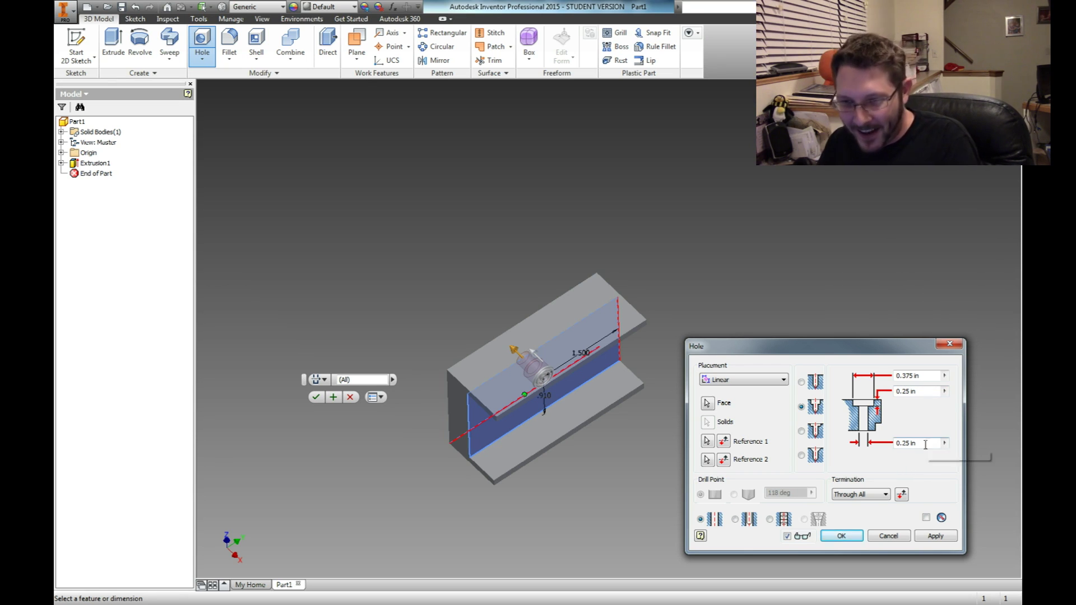
pyautogui.moveTo(927, 377); pyautogui.dragTo(881, 395)
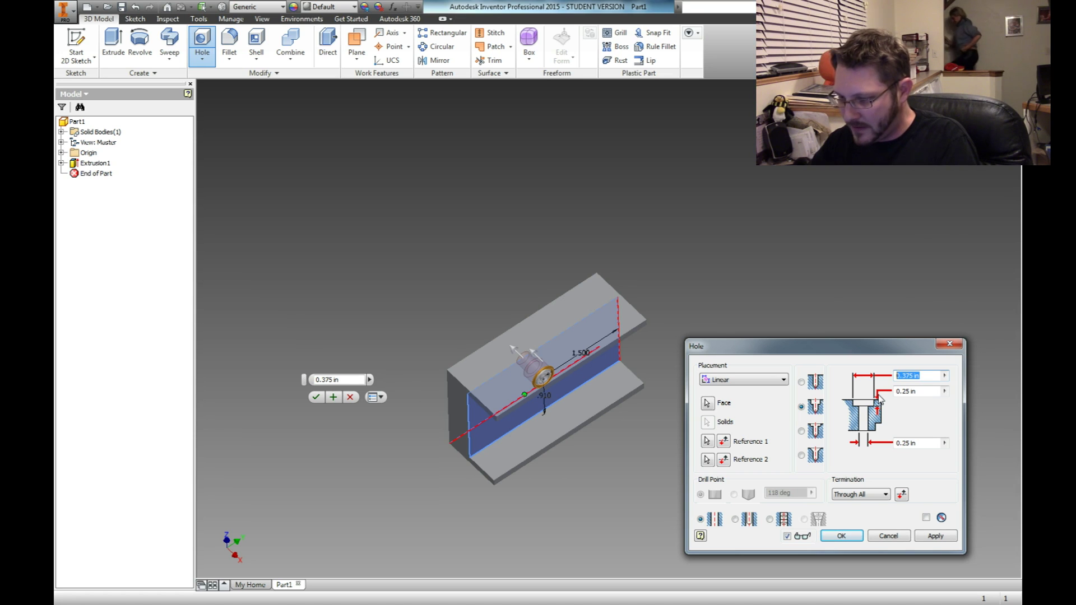
pyautogui.write('.4375')
pyautogui.press('Tab')
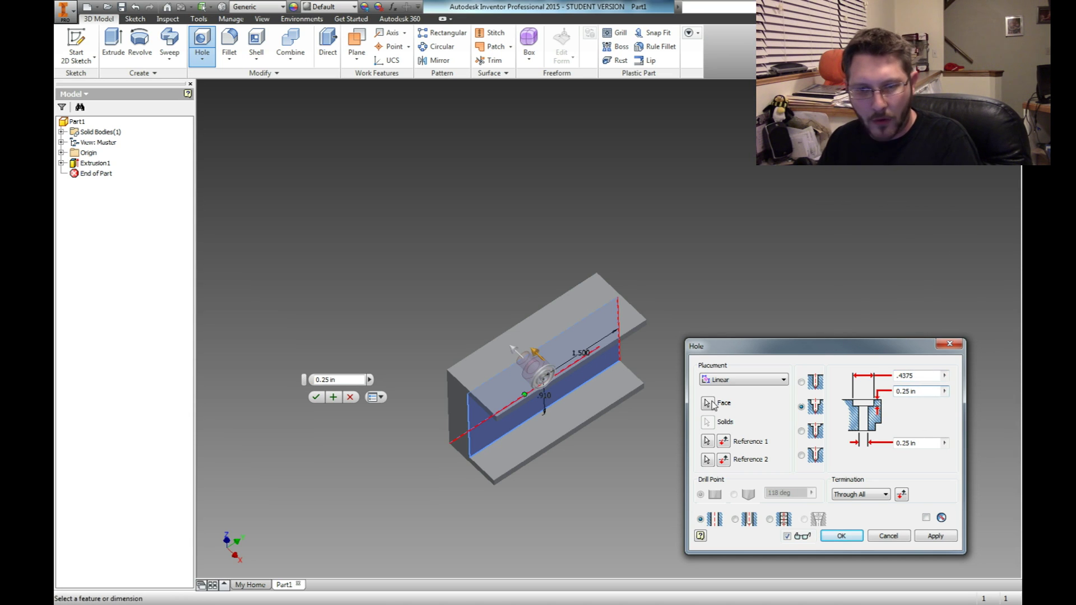
pyautogui.keyDown('shift'); pyautogui.moveTo(489, 324); pyautogui.dragTo(532, 357, button='middle'); pyautogui.keyUp('shift')
pyautogui.click(841, 536)
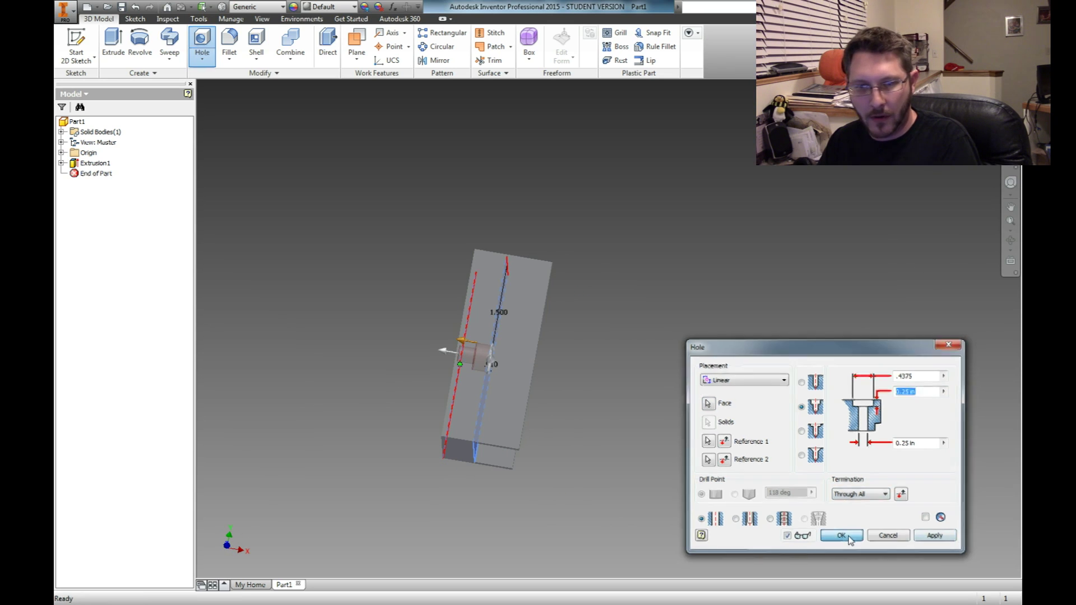
# - Examine the finished counterbore hole from inside the channel and from the web's outer face
pyautogui.keyDown('shift'); pyautogui.moveTo(574, 368); pyautogui.dragTo(455, 373, button='middle'); pyautogui.keyUp('shift')
pyautogui.scroll(-4, 373, 383)
pyautogui.scroll(2, 483, 336)
pyautogui.scroll(-2, 482, 342)
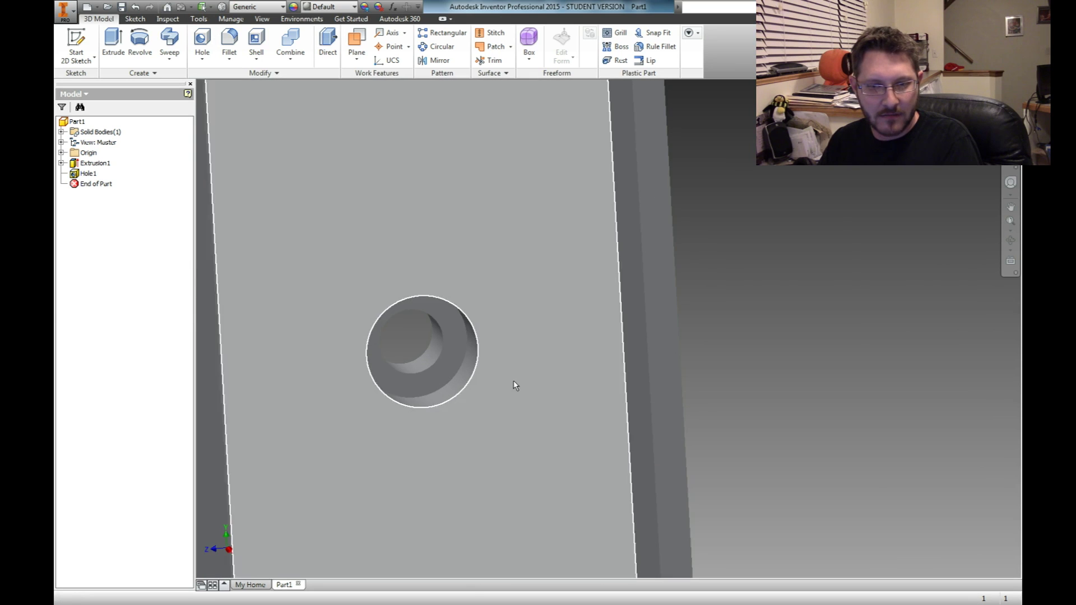
pyautogui.scroll(5, 509, 368)
pyautogui.keyDown('shift'); pyautogui.moveTo(411, 391); pyautogui.dragTo(604, 377, button='middle'); pyautogui.keyUp('shift')
pyautogui.scroll(-3, 573, 424)
pyautogui.keyDown('shift'); pyautogui.moveTo(645, 337); pyautogui.dragTo(543, 277, button='middle'); pyautogui.keyUp('shift')
pyautogui.moveTo(776, 353); pyautogui.dragTo(732, 336, button='middle')
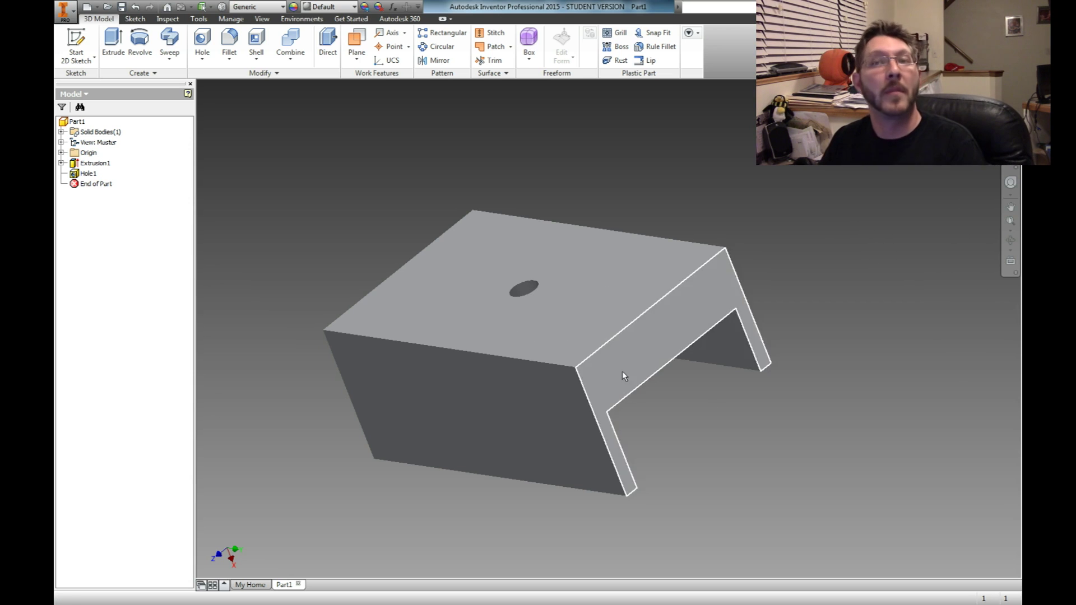
pyautogui.scroll(-2, 644, 371)
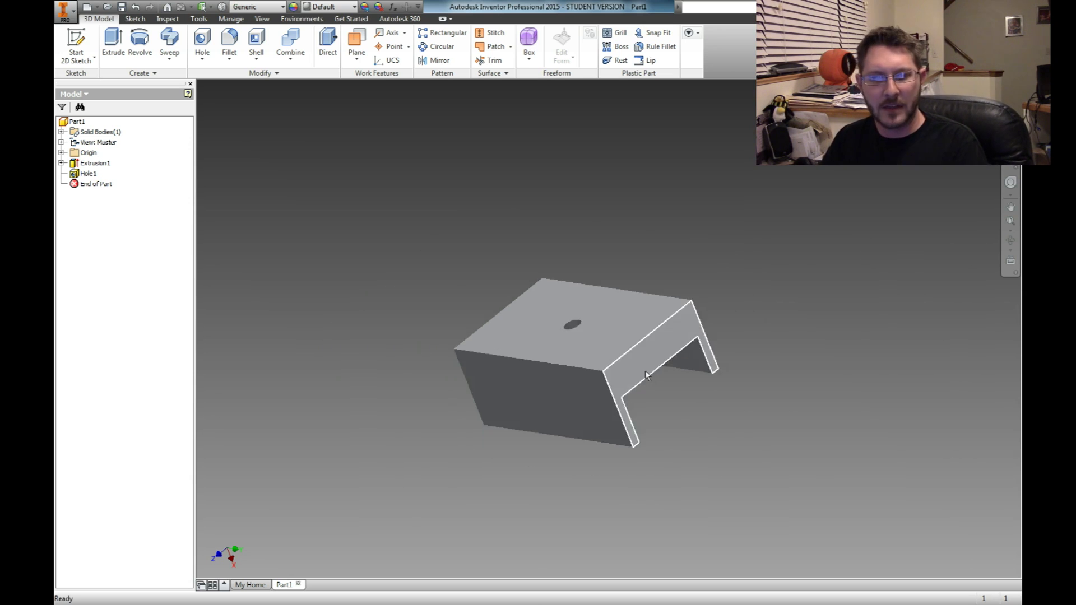
pyautogui.scroll(3, 669, 377)
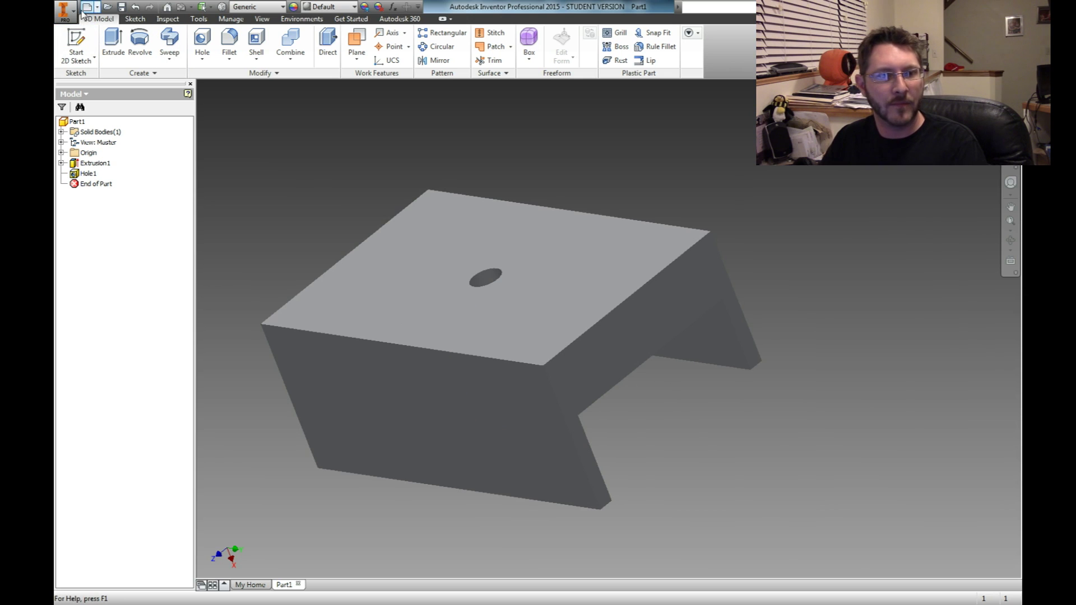
# - Save the part as "camera holder" in the 3D Printing folder under Development, accepting the location outside the active project
pyautogui.click(121, 7)
pyautogui.click(612, 167)
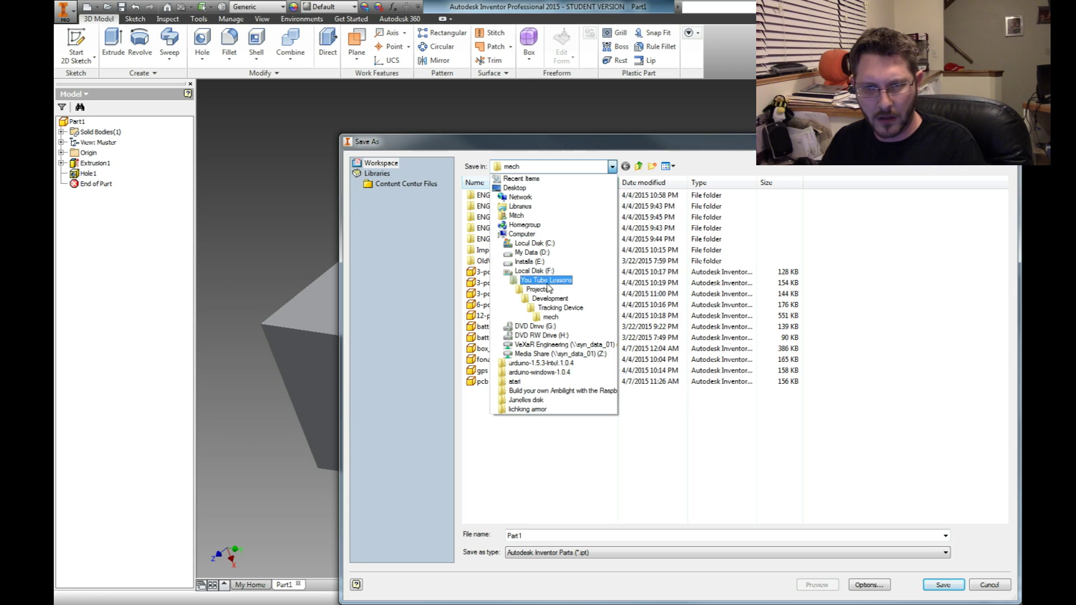
pyautogui.click(547, 298)
pyautogui.doubleClick(506, 197)
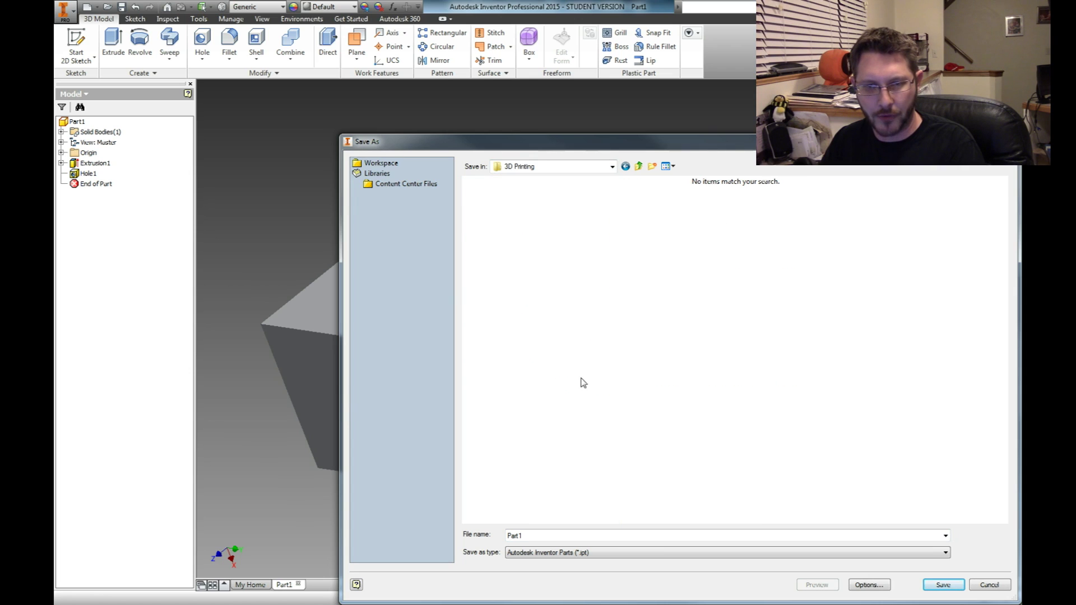
pyautogui.doubleClick(533, 536)
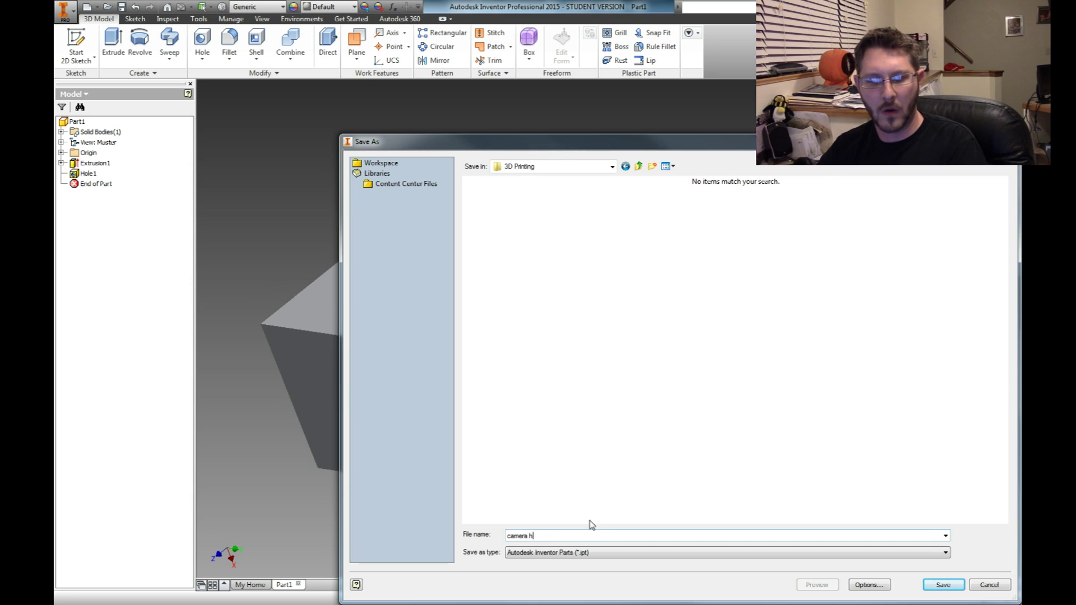
pyautogui.press('Return')
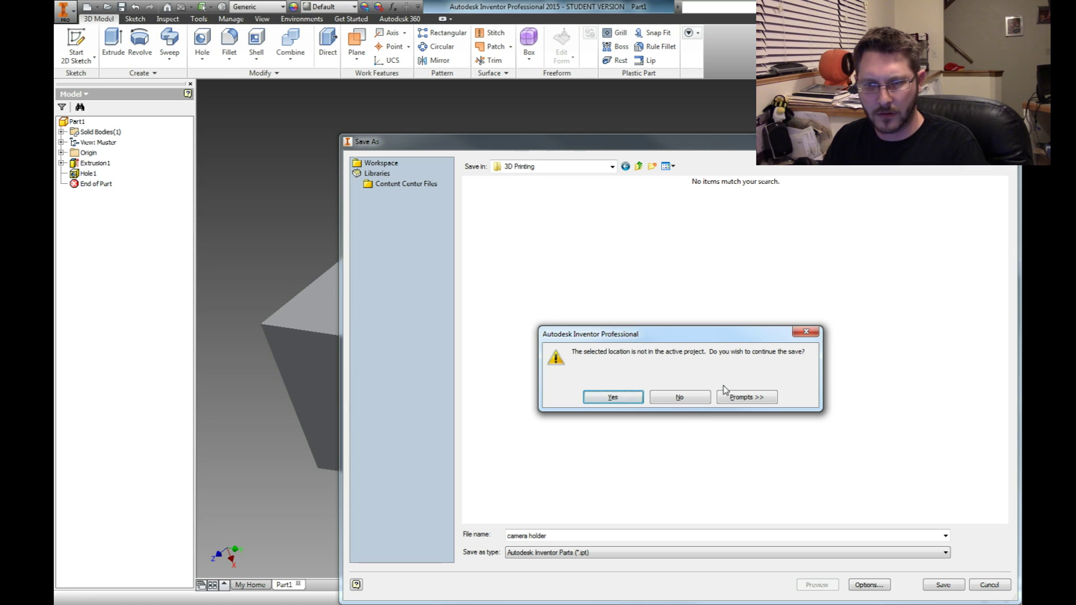
pyautogui.click(607, 396)
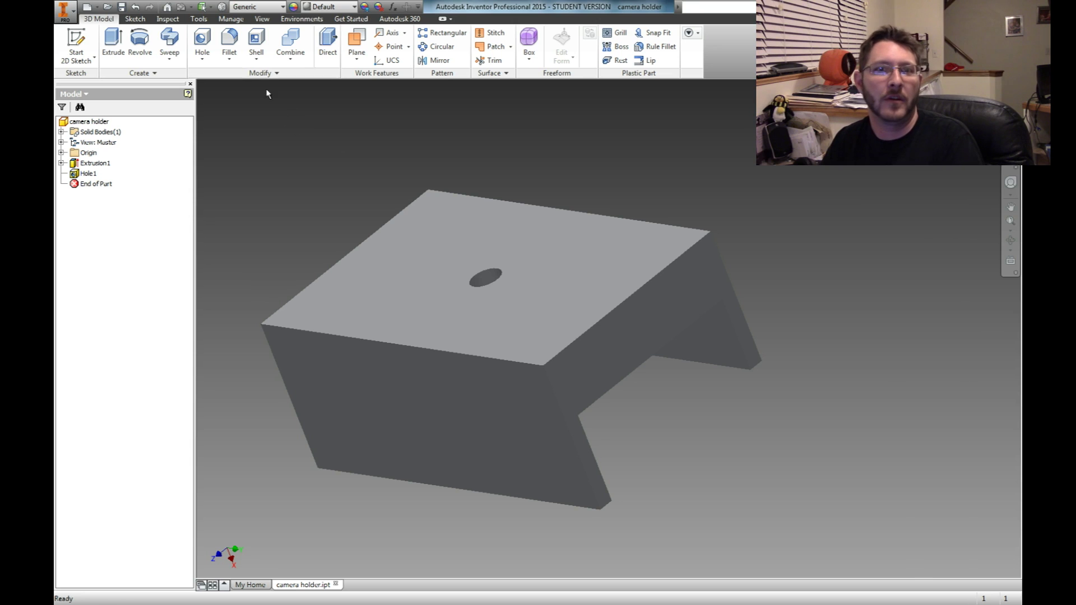
pyautogui.click(230, 43)
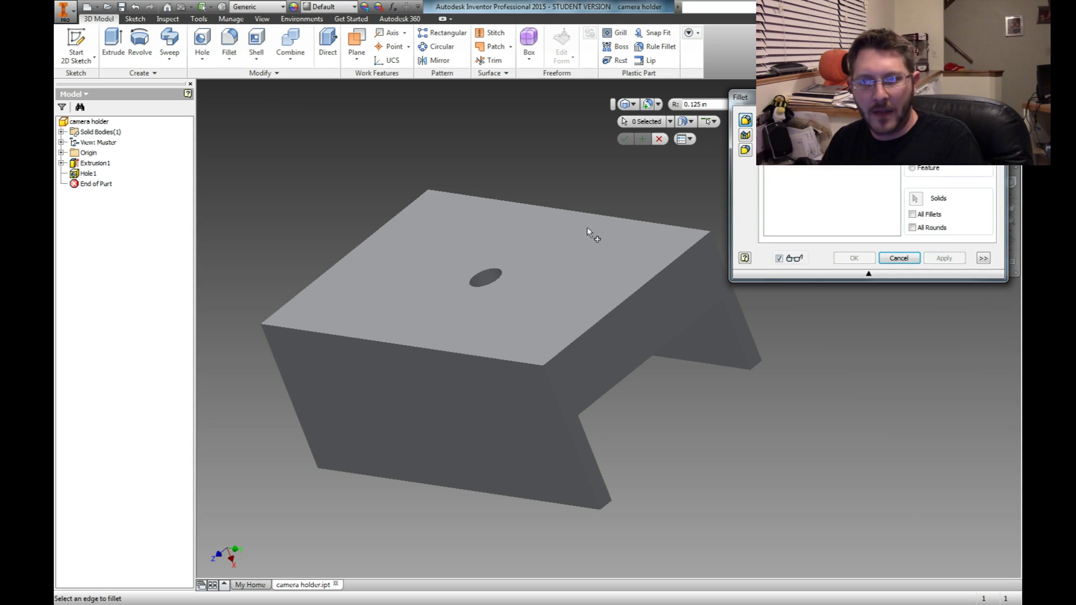
pyautogui.moveTo(831, 101); pyautogui.dragTo(809, 369)
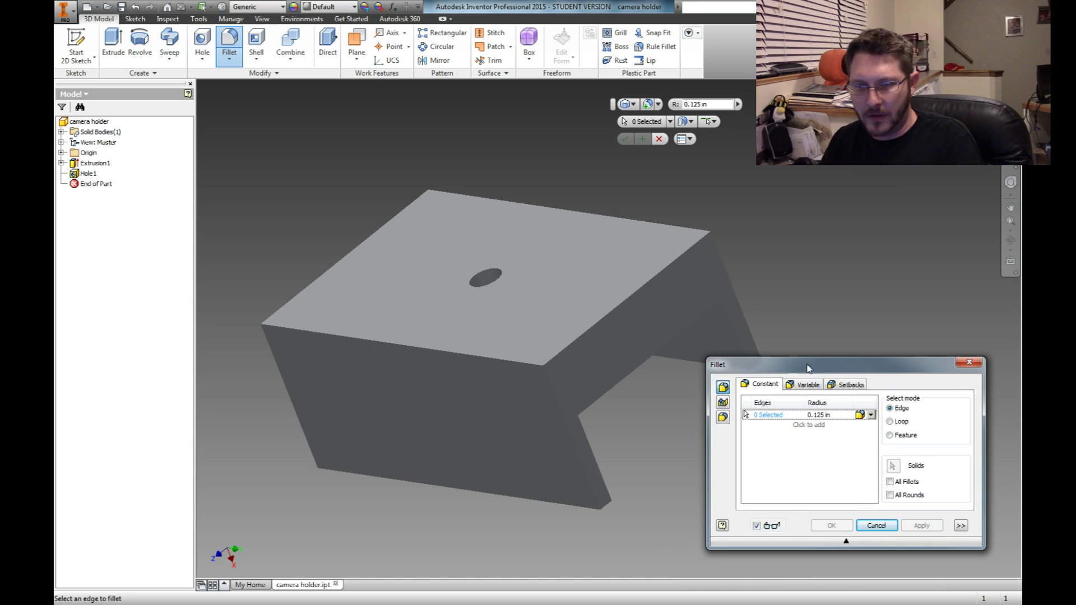
pyautogui.click(523, 369)
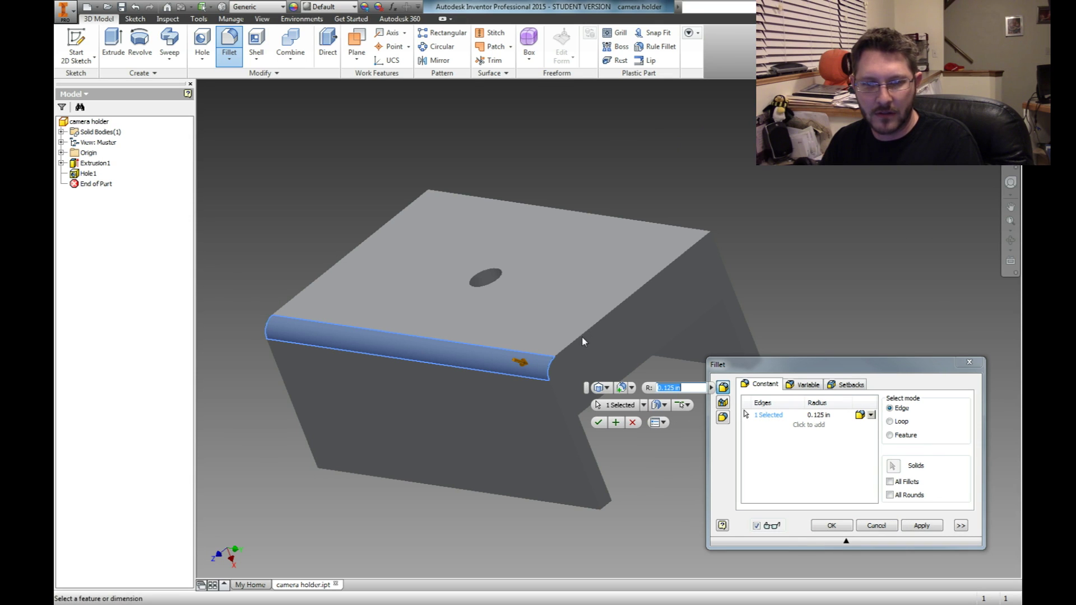
pyautogui.keyDown('shift'); pyautogui.moveTo(422, 321); pyautogui.dragTo(385, 312, button='middle'); pyautogui.keyUp('shift')
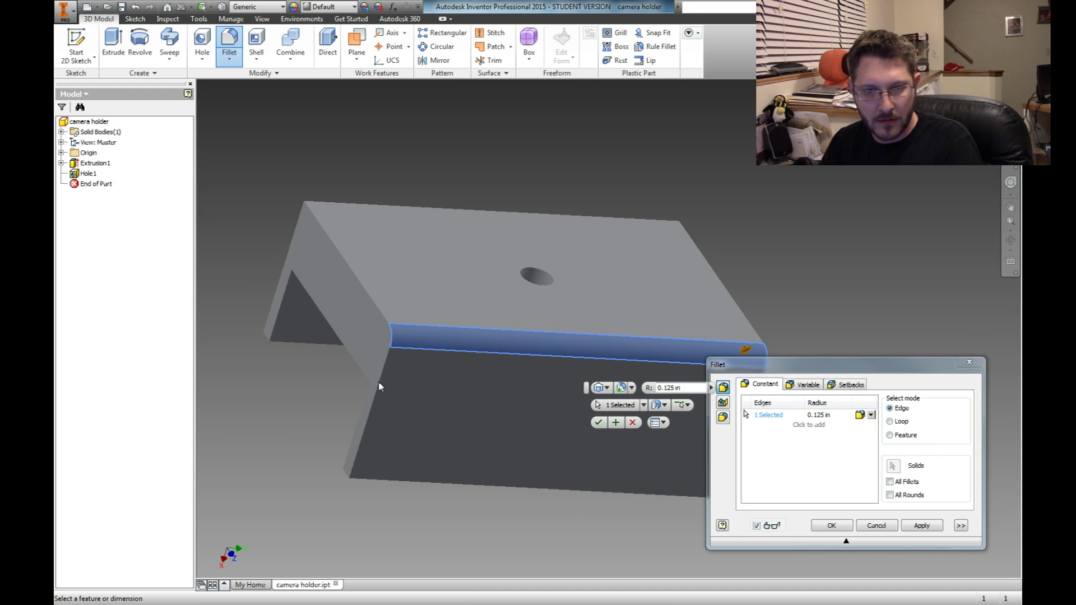
pyautogui.keyDown('shift'); pyautogui.moveTo(721, 209); pyautogui.dragTo(610, 305, button='middle'); pyautogui.keyUp('shift')
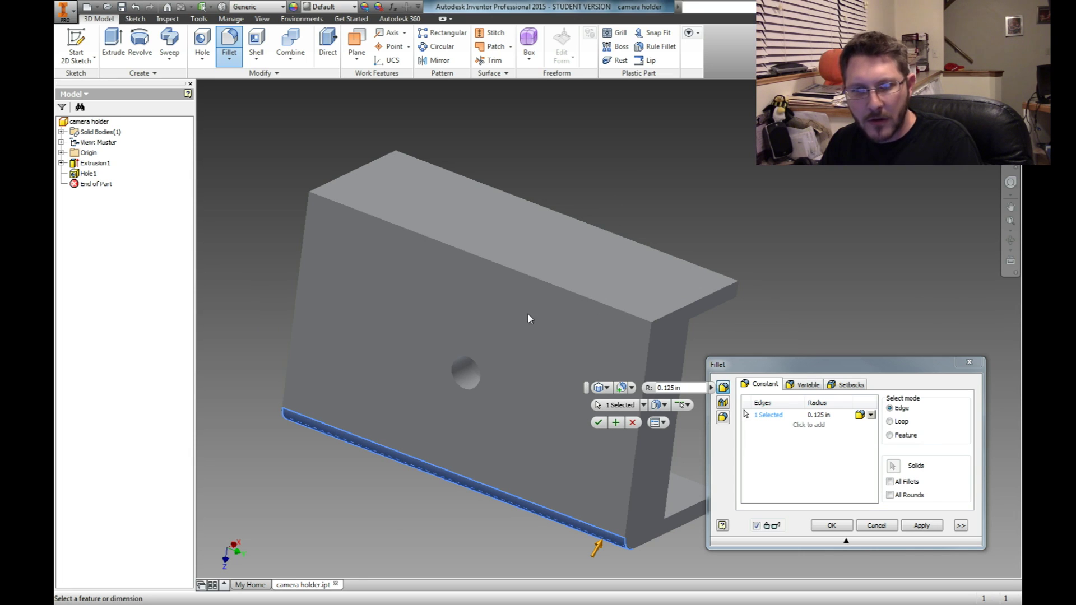
pyautogui.keyDown('shift'); pyautogui.moveTo(435, 322); pyautogui.dragTo(495, 224, button='middle'); pyautogui.keyUp('shift')
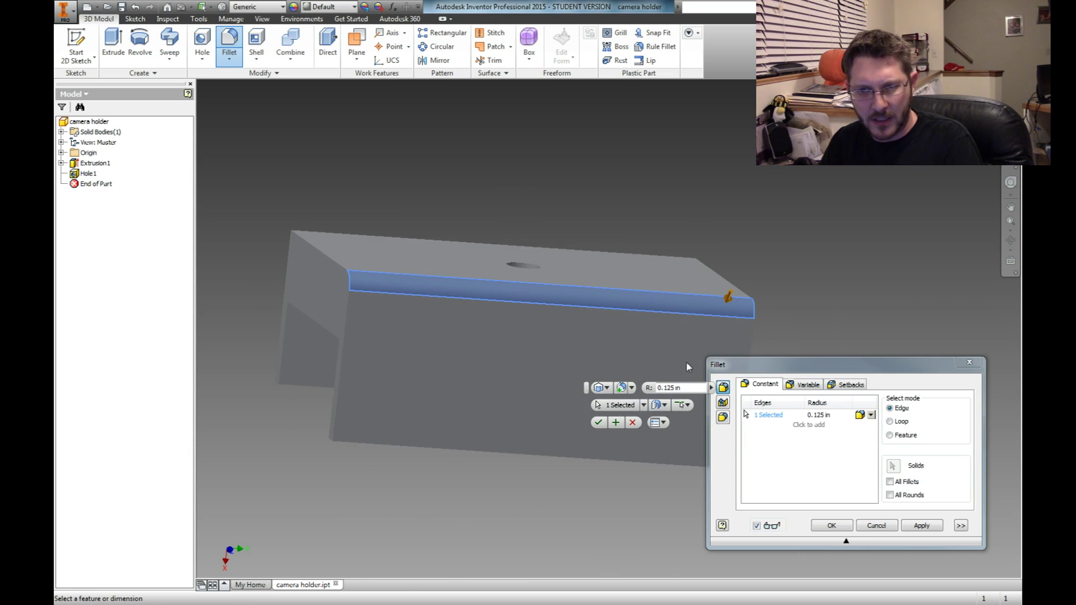
pyautogui.click(891, 526)
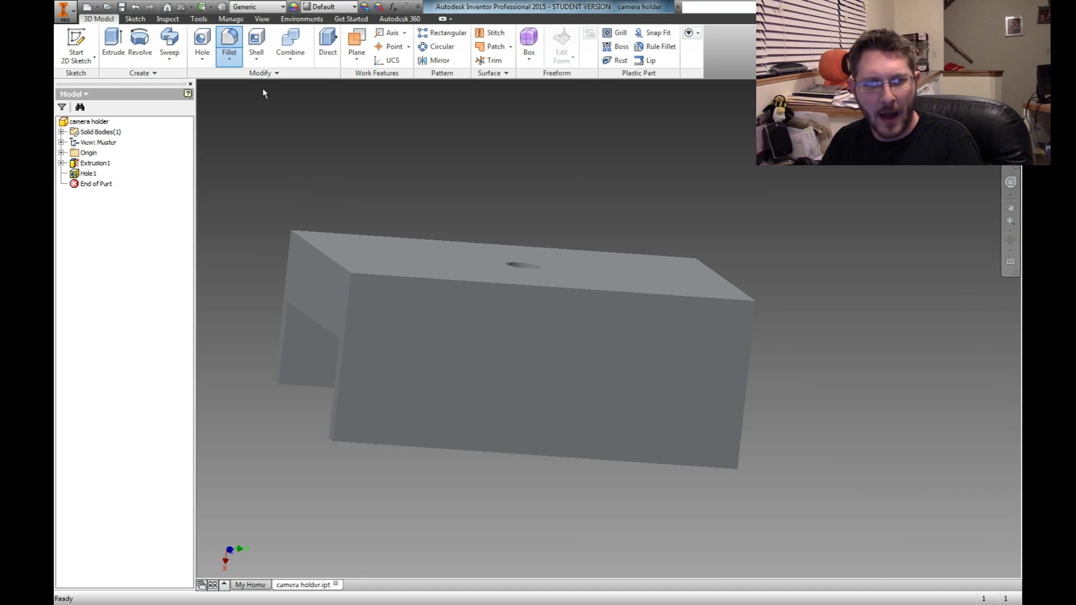
# - Start a 0.125 in fillet on the web's four outer perimeter edges and both legs' vertical edges at one end
pyautogui.click(229, 45)
pyautogui.click(543, 287)
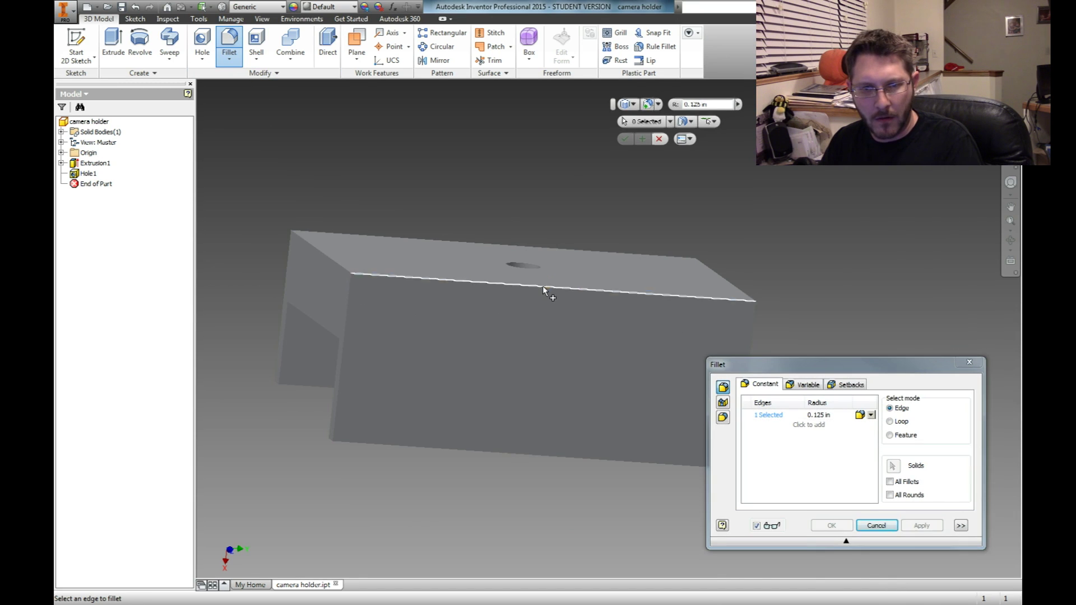
pyautogui.click(325, 256)
pyautogui.keyDown('shift'); pyautogui.moveTo(277, 247); pyautogui.dragTo(446, 299, button='middle'); pyautogui.keyUp('shift')
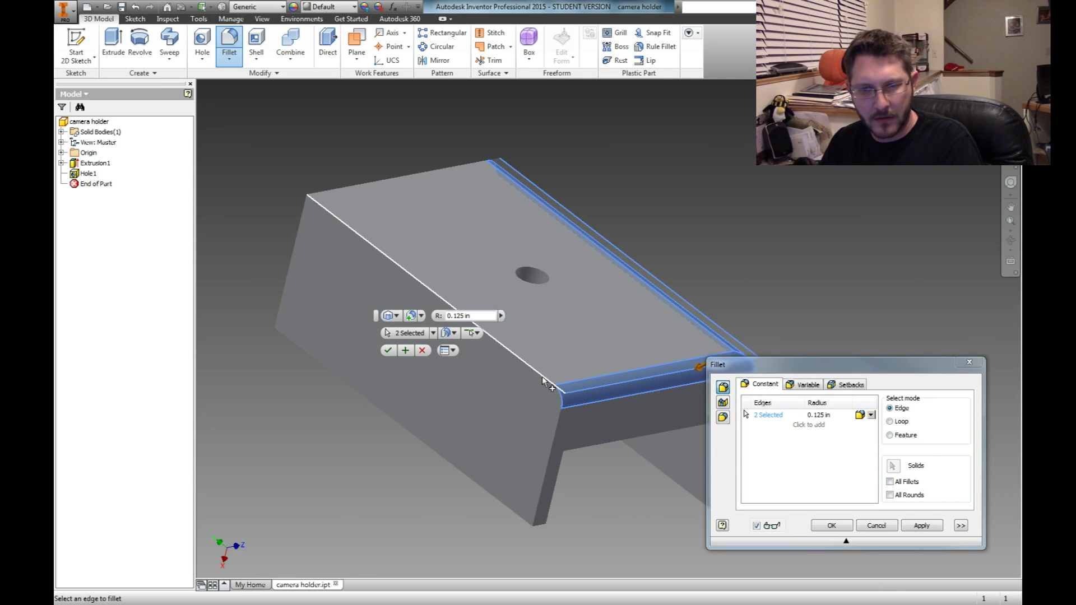
pyautogui.click(543, 376)
pyautogui.keyDown('shift'); pyautogui.moveTo(317, 247); pyautogui.dragTo(385, 318, button='middle'); pyautogui.keyUp('shift')
pyautogui.click(480, 355)
pyautogui.click(406, 287)
pyautogui.click(426, 345)
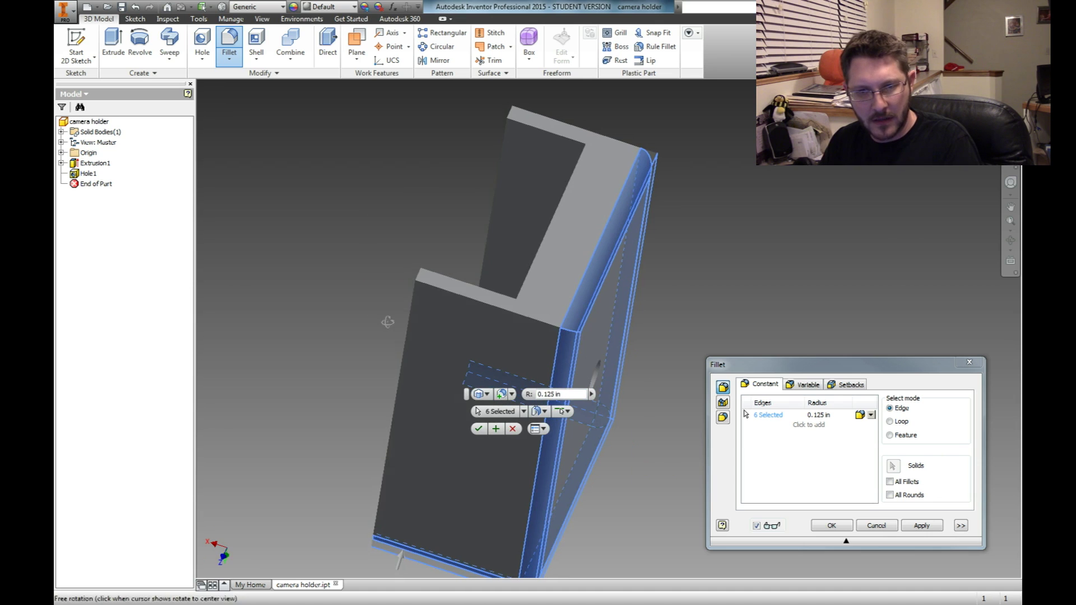
# - Add the legs' vertical edges at the other end and a long free edge on each leg, and create the 0.125 in fillet
pyautogui.click(481, 301)
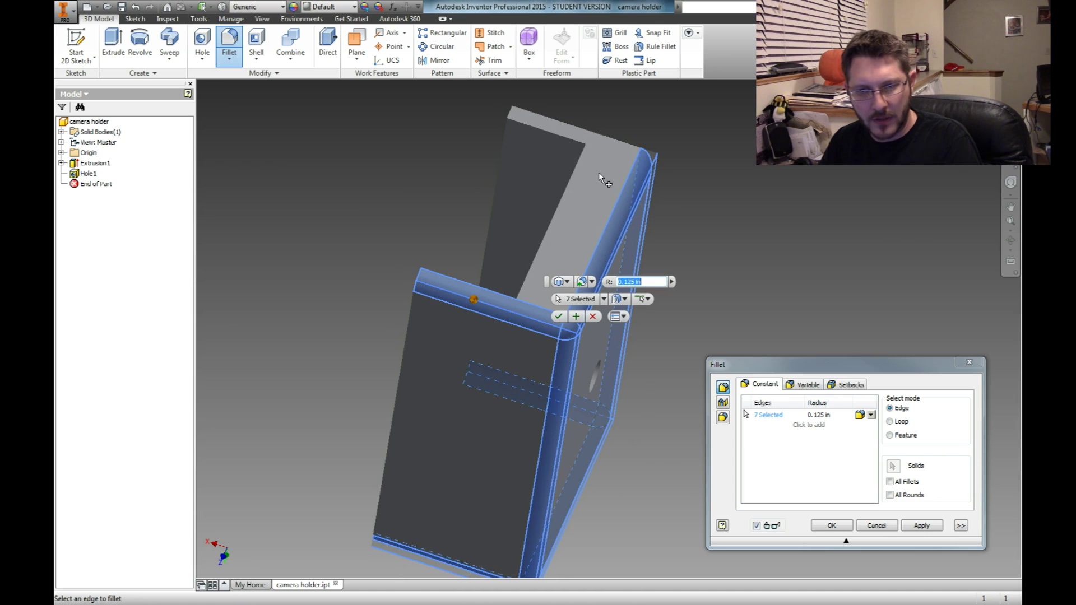
pyautogui.click(608, 141)
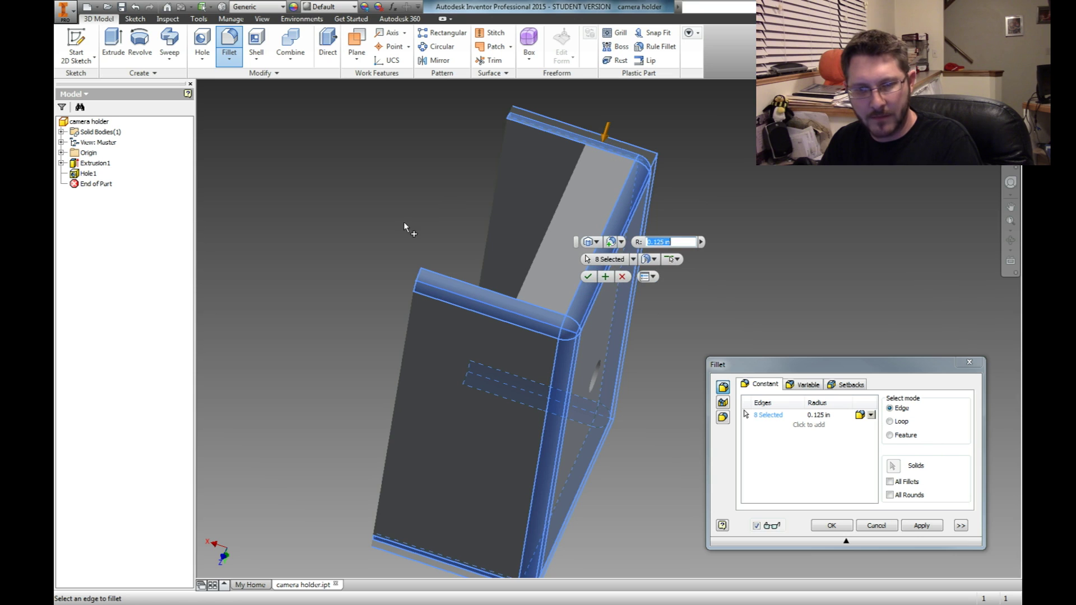
pyautogui.keyDown('shift'); pyautogui.moveTo(454, 148); pyautogui.dragTo(375, 233, button='middle'); pyautogui.keyUp('shift')
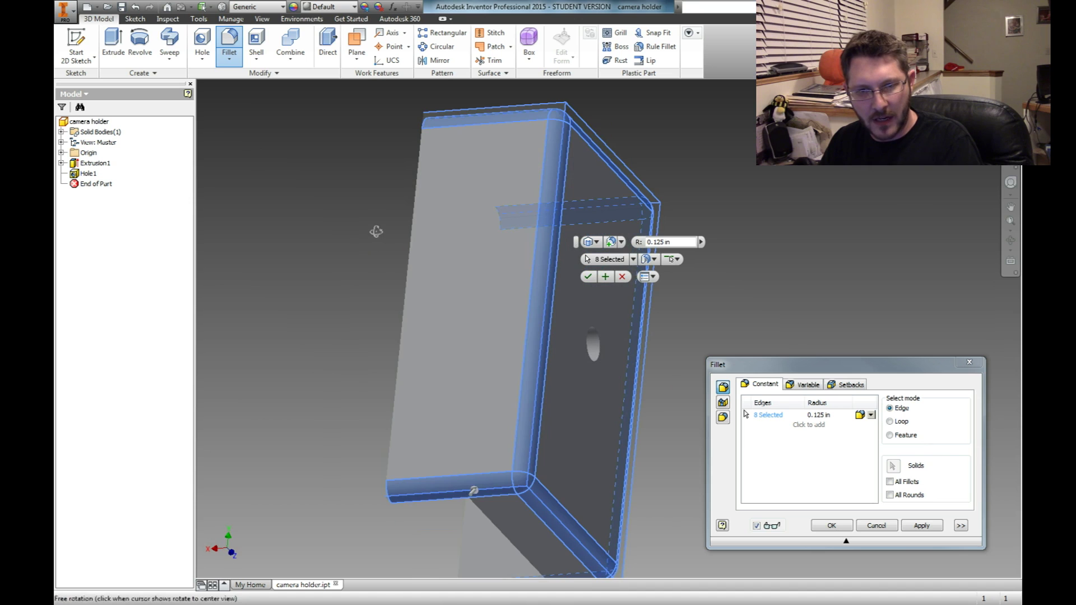
pyautogui.click(413, 241)
pyautogui.keyDown('shift'); pyautogui.moveTo(348, 315); pyautogui.dragTo(344, 191, button='middle'); pyautogui.keyUp('shift')
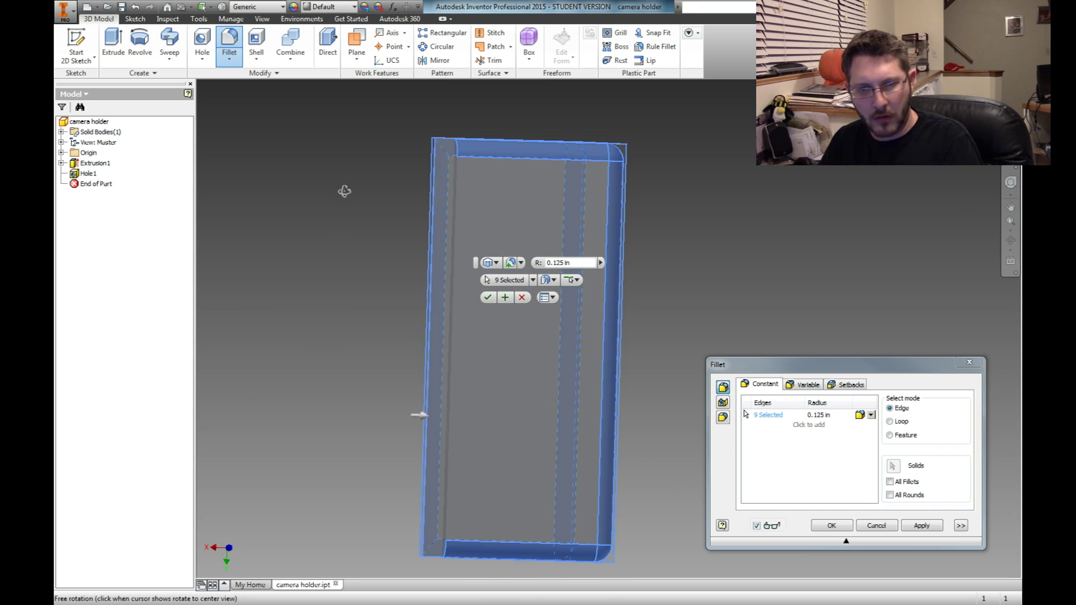
pyautogui.click(449, 238)
pyautogui.keyDown('shift'); pyautogui.moveTo(385, 343); pyautogui.dragTo(471, 288, button='middle'); pyautogui.keyUp('shift')
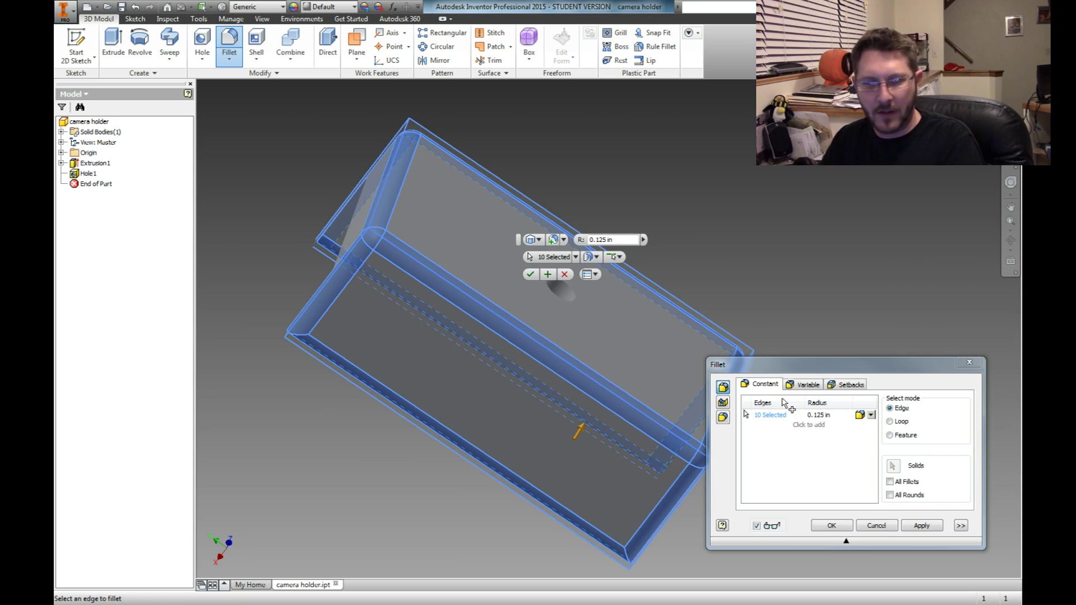
pyautogui.click(831, 527)
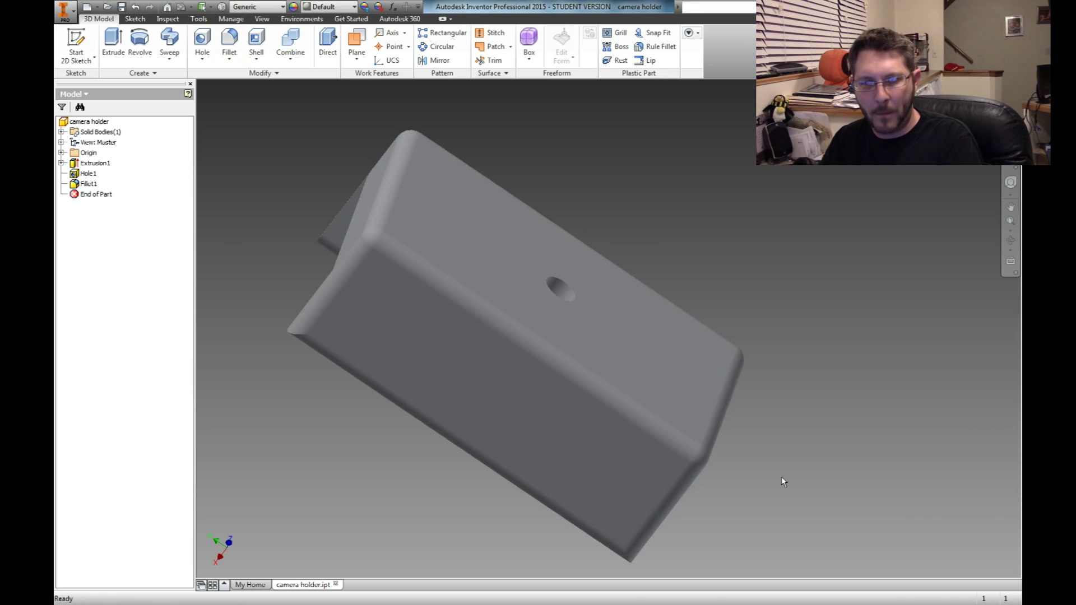
# - Inspect the rounded channel and try to add one more long leg edge to the existing 0.125 in fillet
pyautogui.keyDown('shift'); pyautogui.moveTo(798, 469); pyautogui.dragTo(660, 485, button='middle'); pyautogui.keyUp('shift')
pyautogui.keyDown('shift'); pyautogui.moveTo(337, 403); pyautogui.dragTo(359, 393, button='middle'); pyautogui.keyUp('shift')
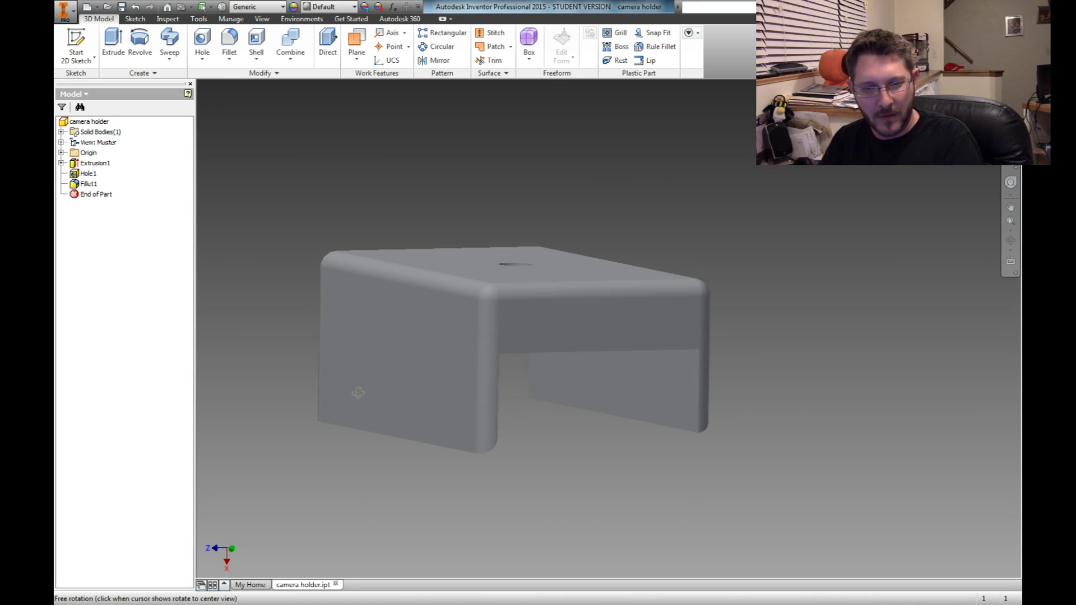
pyautogui.keyDown('shift'); pyautogui.moveTo(398, 470); pyautogui.dragTo(415, 429, button='middle'); pyautogui.keyUp('shift')
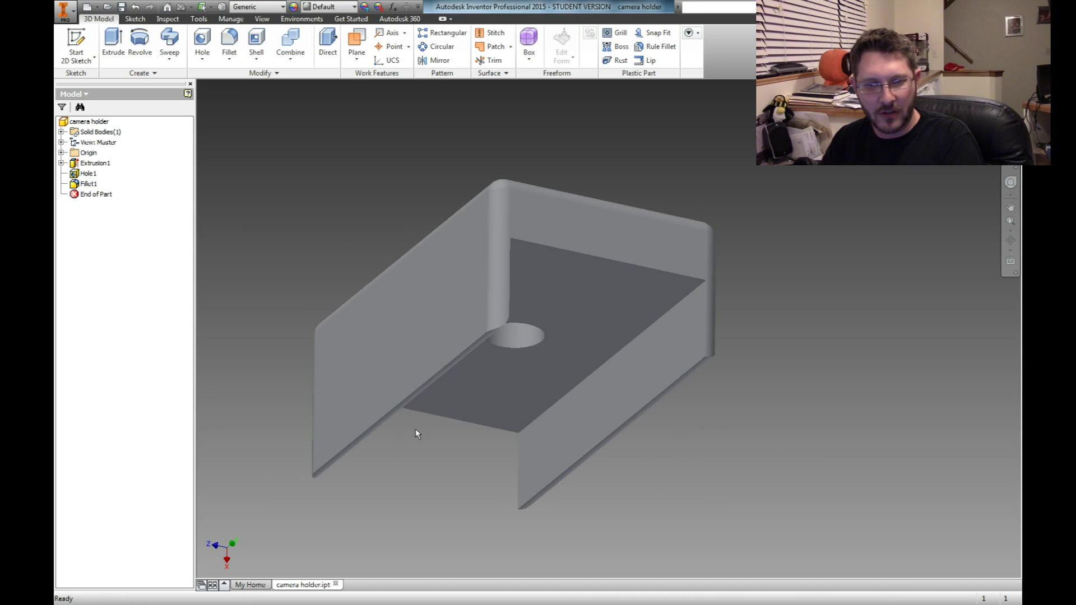
pyautogui.doubleClick(85, 184)
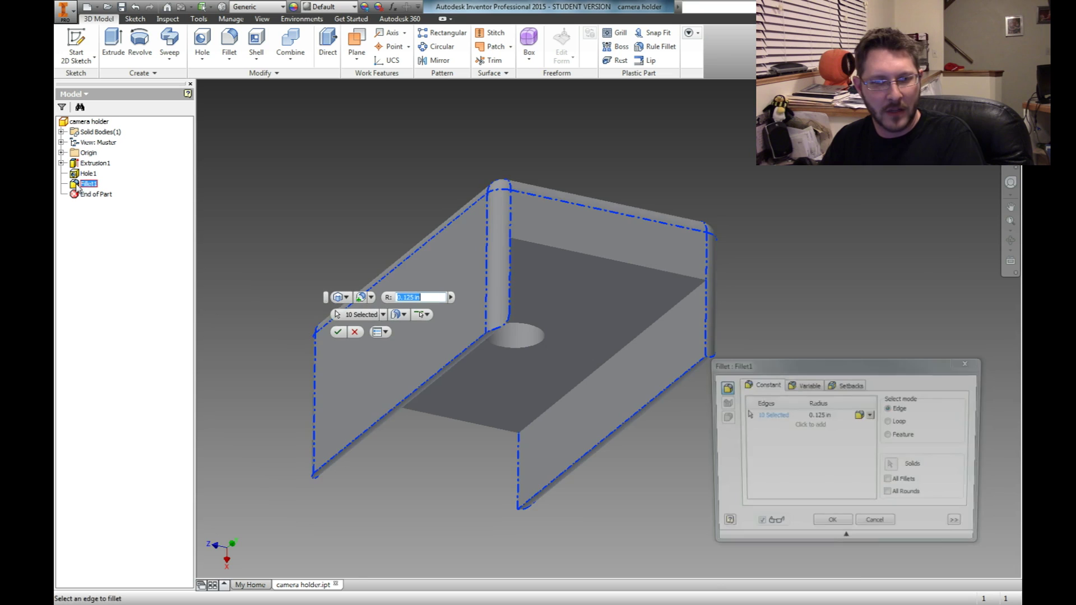
pyautogui.keyDown('shift'); pyautogui.moveTo(269, 402); pyautogui.dragTo(473, 396, button='middle'); pyautogui.keyUp('shift')
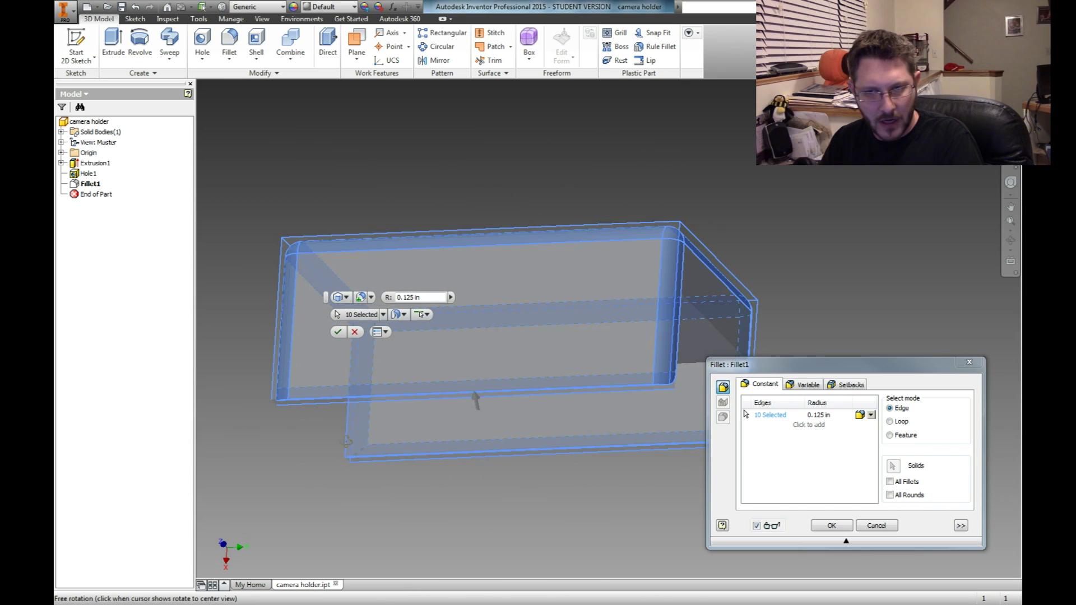
pyautogui.click(613, 384)
pyautogui.keyDown('shift'); pyautogui.moveTo(305, 405); pyautogui.dragTo(203, 399, button='middle'); pyautogui.keyUp('shift')
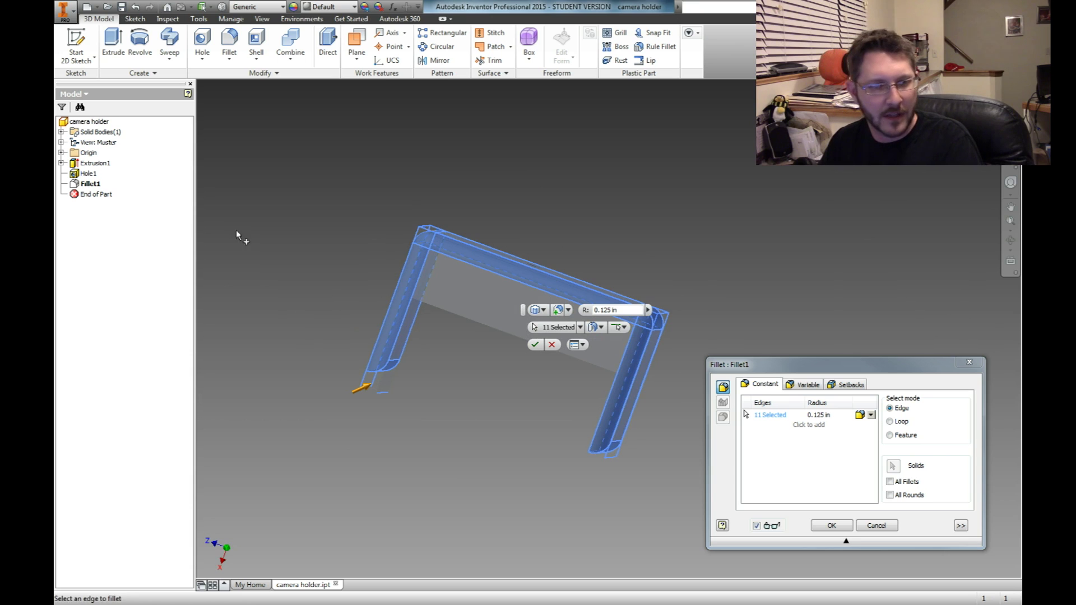
pyautogui.press('Return')
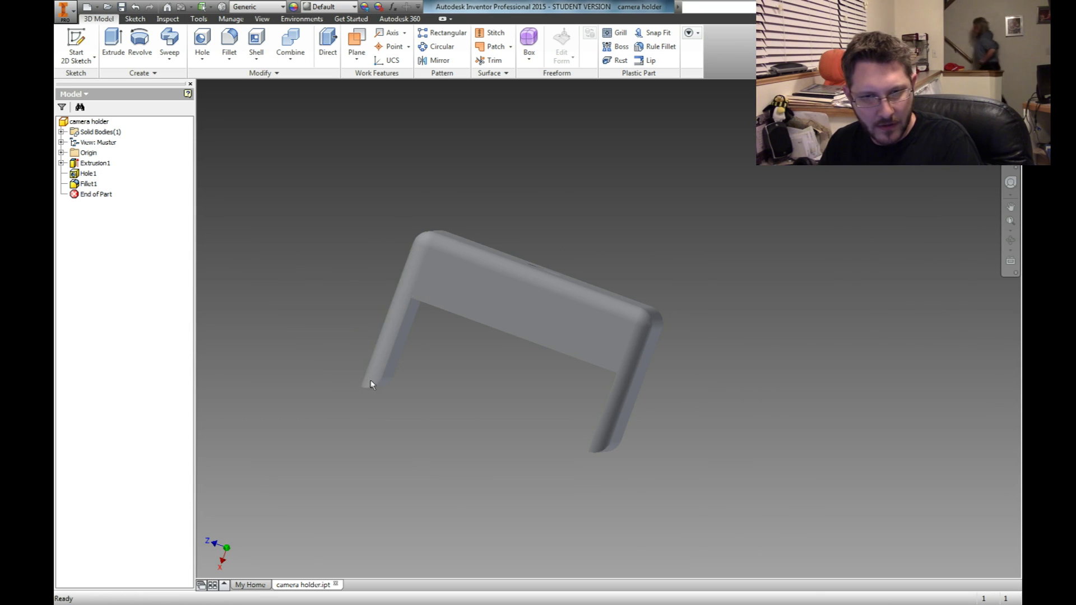
pyautogui.doubleClick(90, 184)
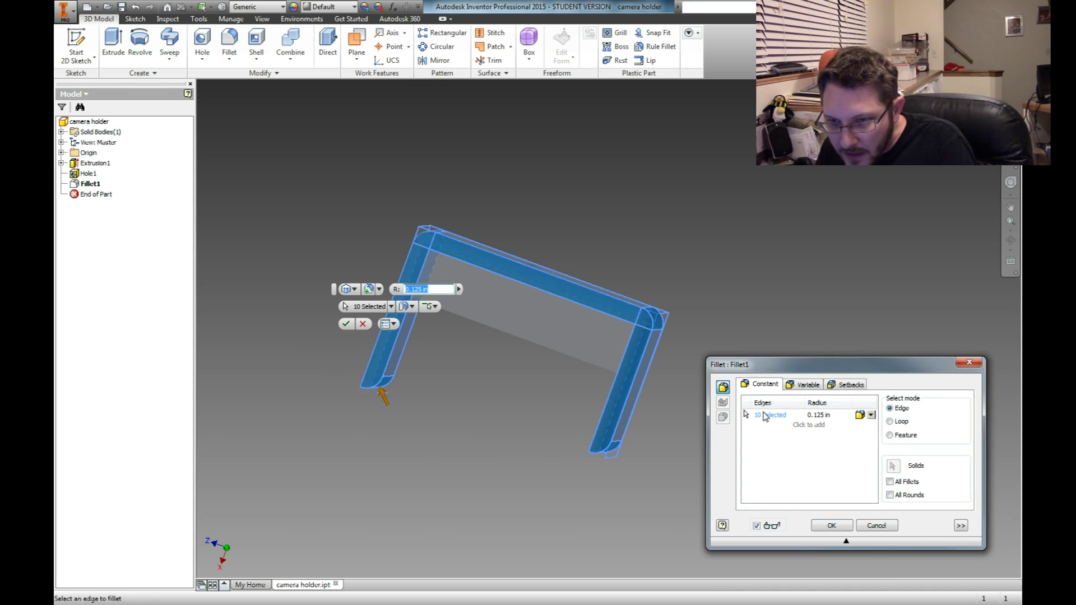
pyautogui.click(807, 384)
pyautogui.click(849, 385)
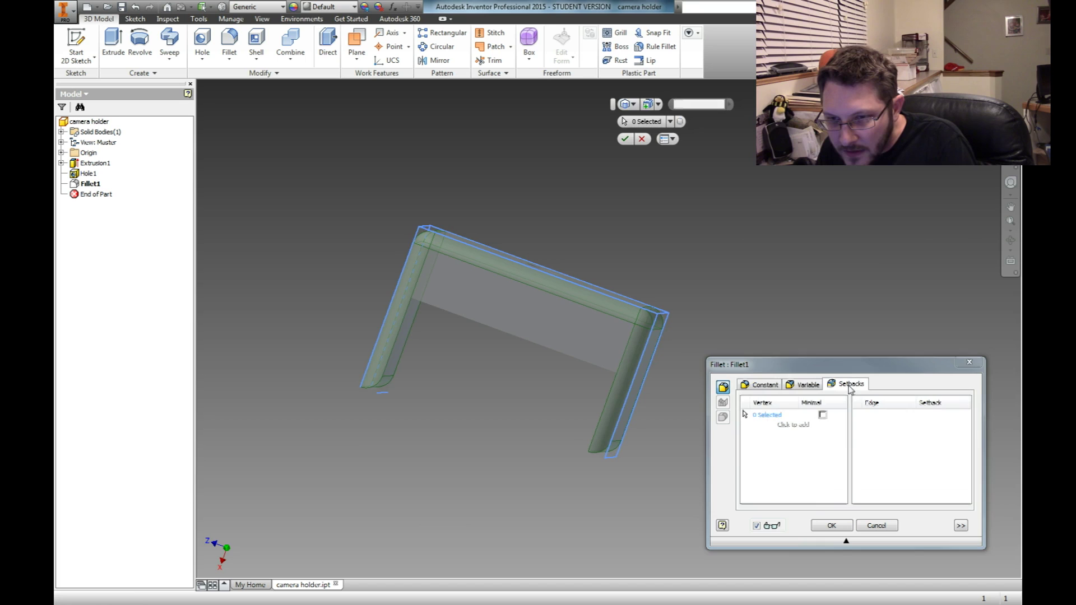
pyautogui.click(761, 384)
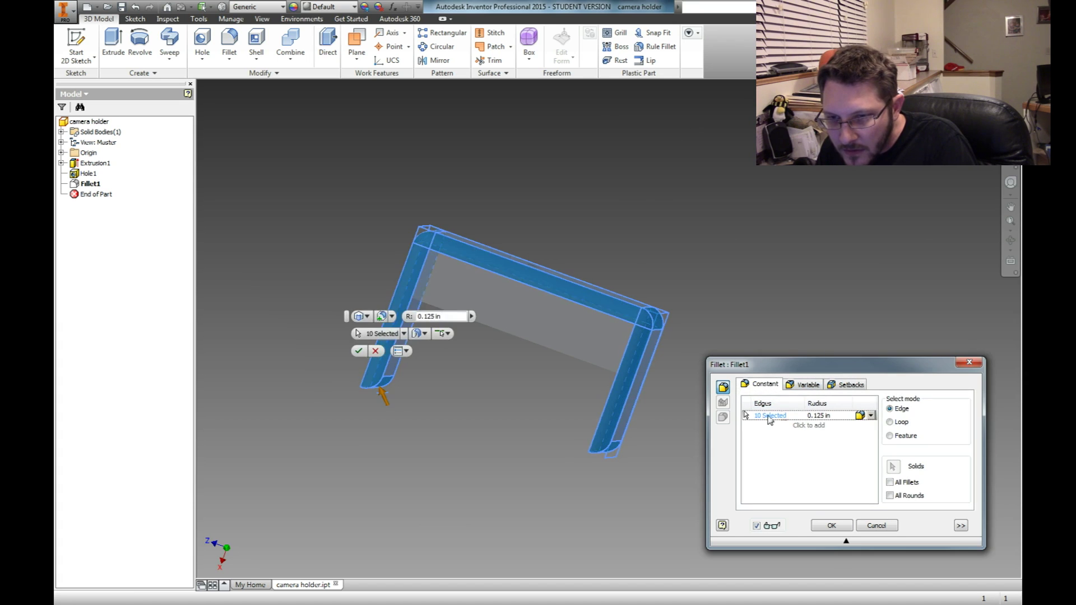
pyautogui.rightClick(385, 381)
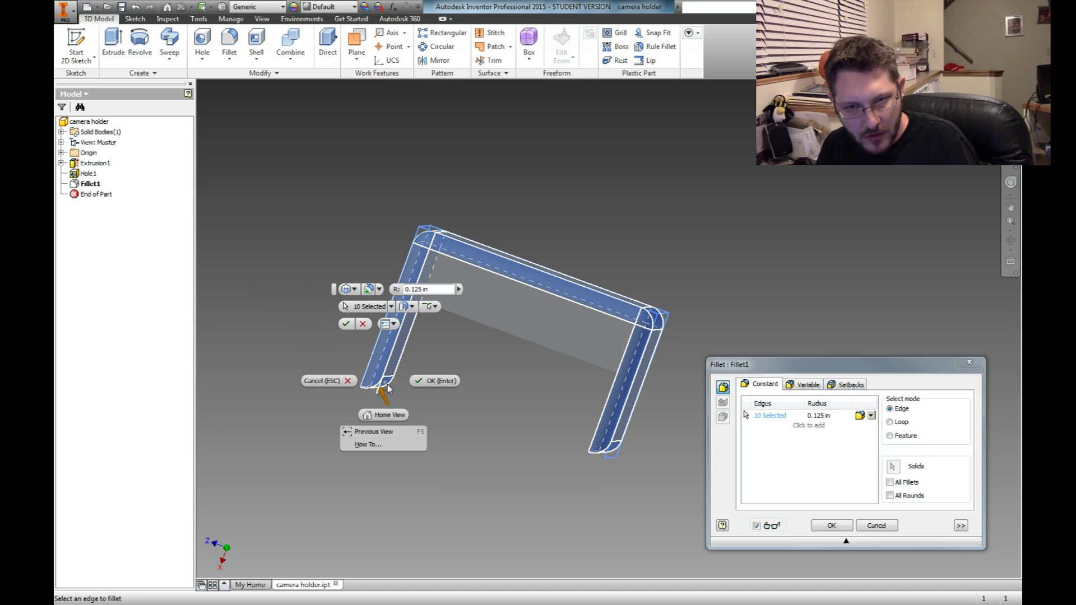
pyautogui.click(388, 386)
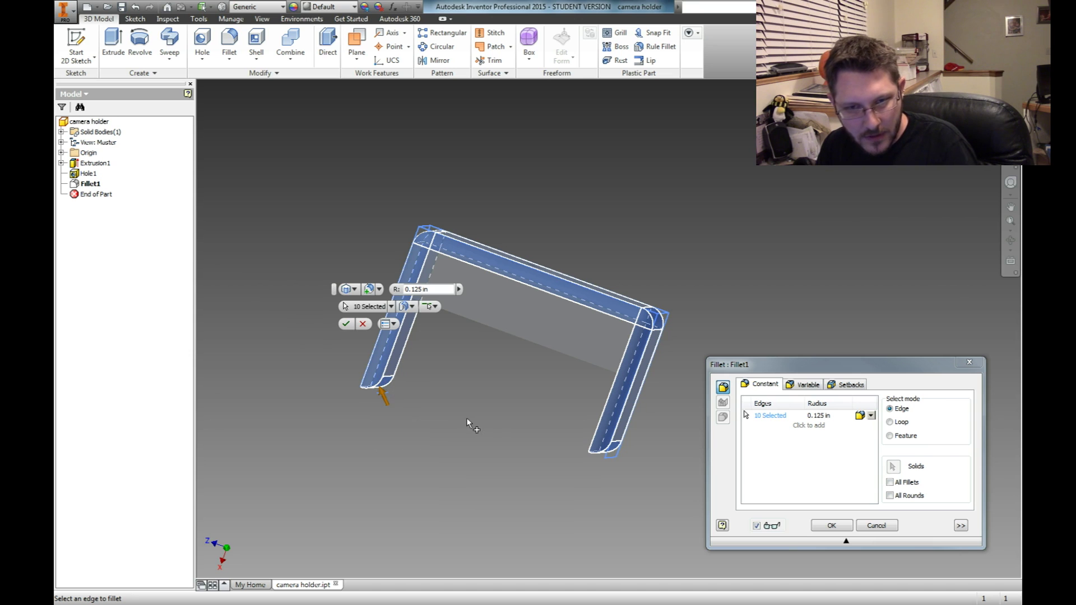
pyautogui.moveTo(410, 433)
pyautogui.keyDown('shift'); pyautogui.mouseDown(button='middle')
pyautogui.moveTo(442, 409)
pyautogui.moveTo(425, 403)
pyautogui.moveTo(394, 431)
pyautogui.mouseUp(button='middle'); pyautogui.keyUp('shift')
pyautogui.keyDown('shift'); pyautogui.moveTo(381, 382); pyautogui.dragTo(370, 379, button='middle'); pyautogui.keyUp('shift')
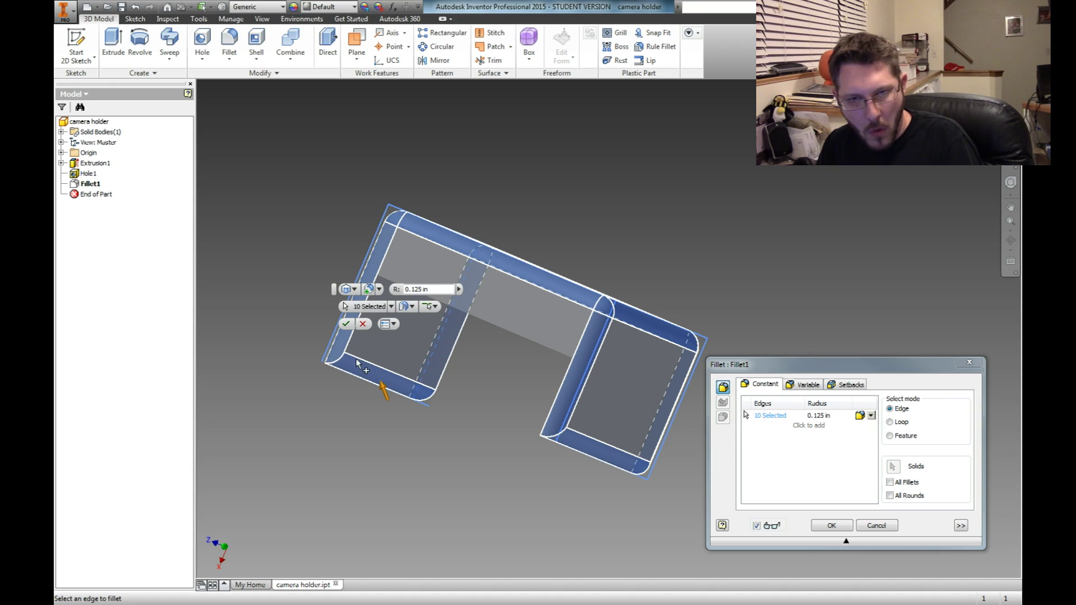
pyautogui.click(390, 308)
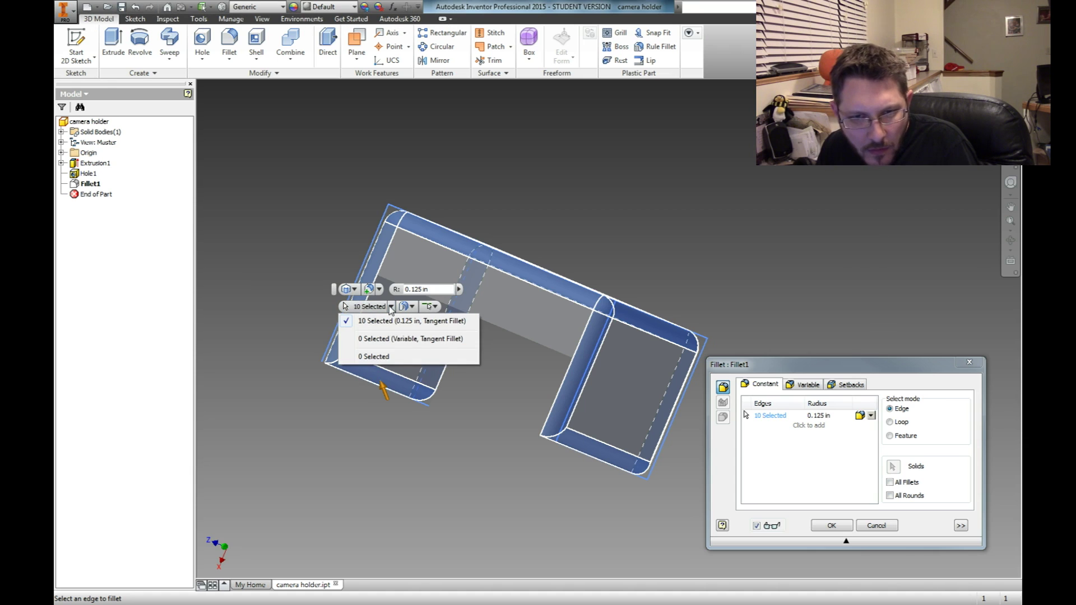
pyautogui.click(390, 357)
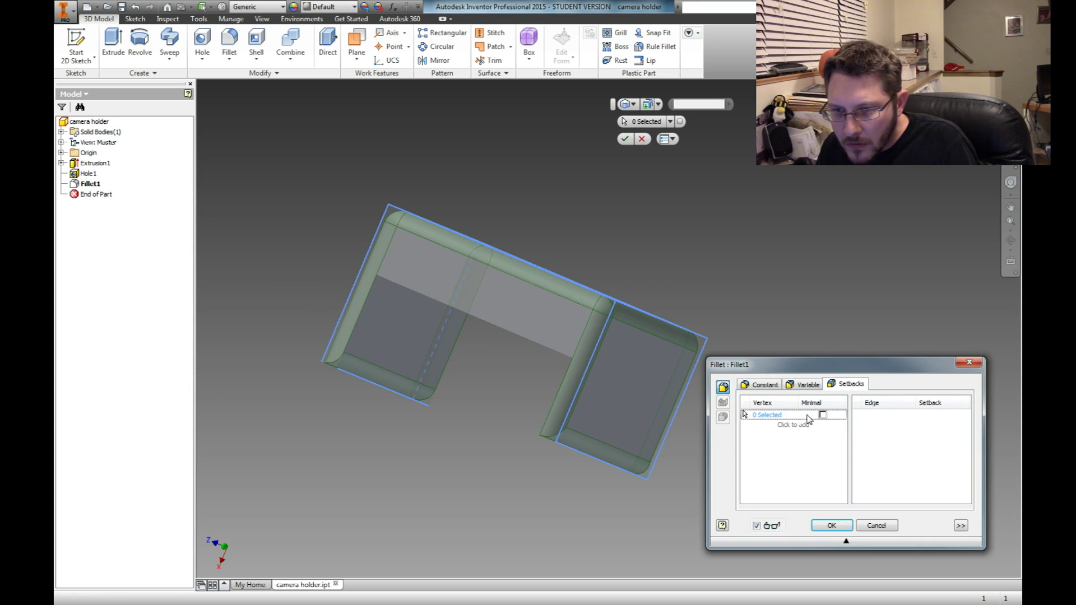
pyautogui.click(895, 526)
# - Delete the existing fillet and start a new 0.125 in fillet on the web's outer edge and both legs' vertical edges at one end
pyautogui.click(97, 185)
pyautogui.press('Delete')
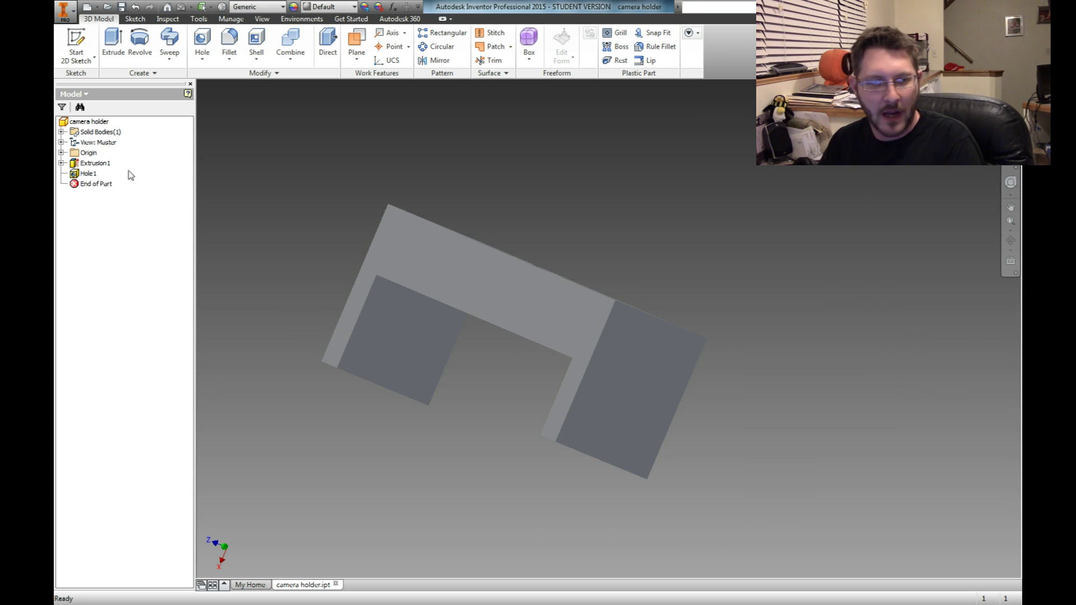
pyautogui.click(229, 44)
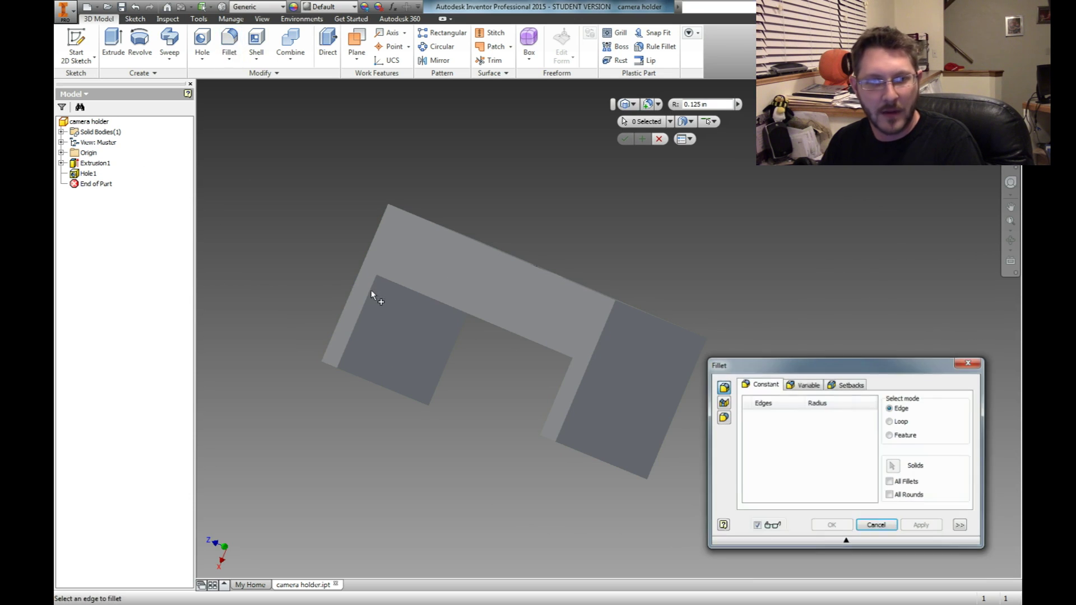
pyautogui.press('F6')
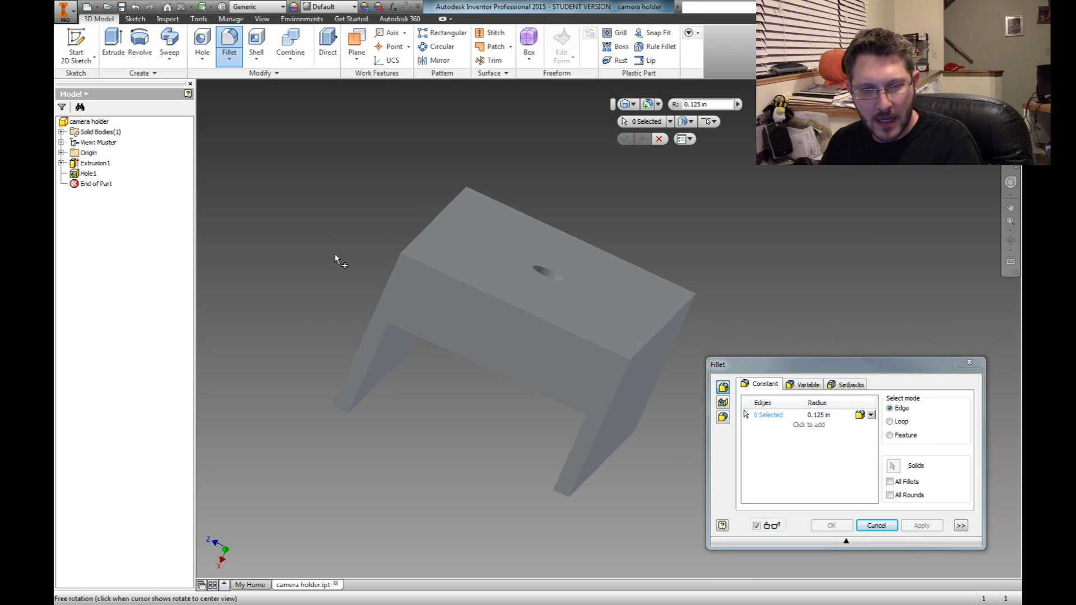
pyautogui.click(381, 295)
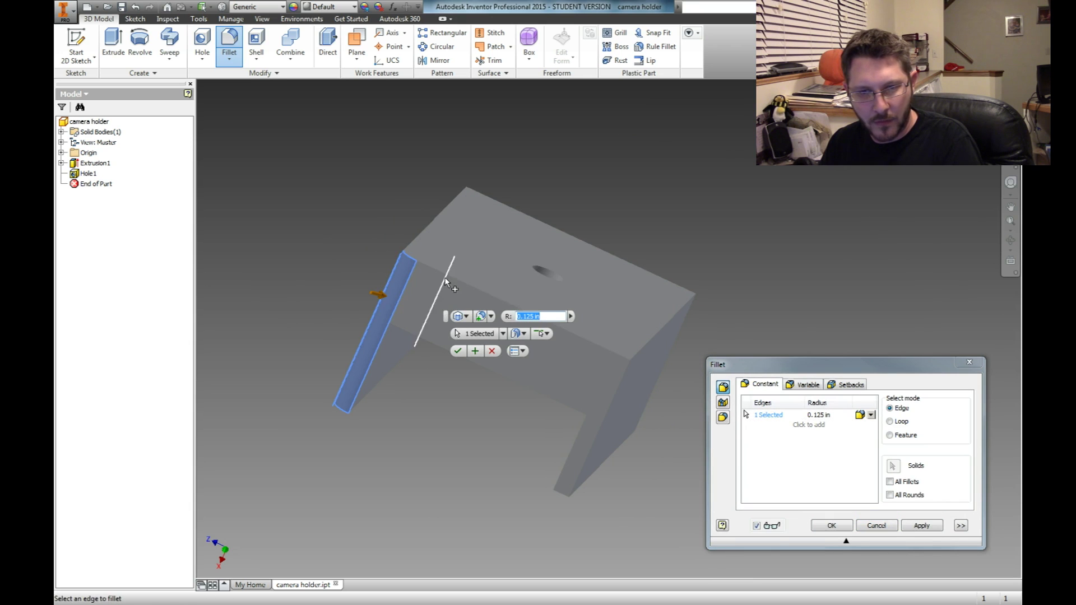
pyautogui.click(449, 278)
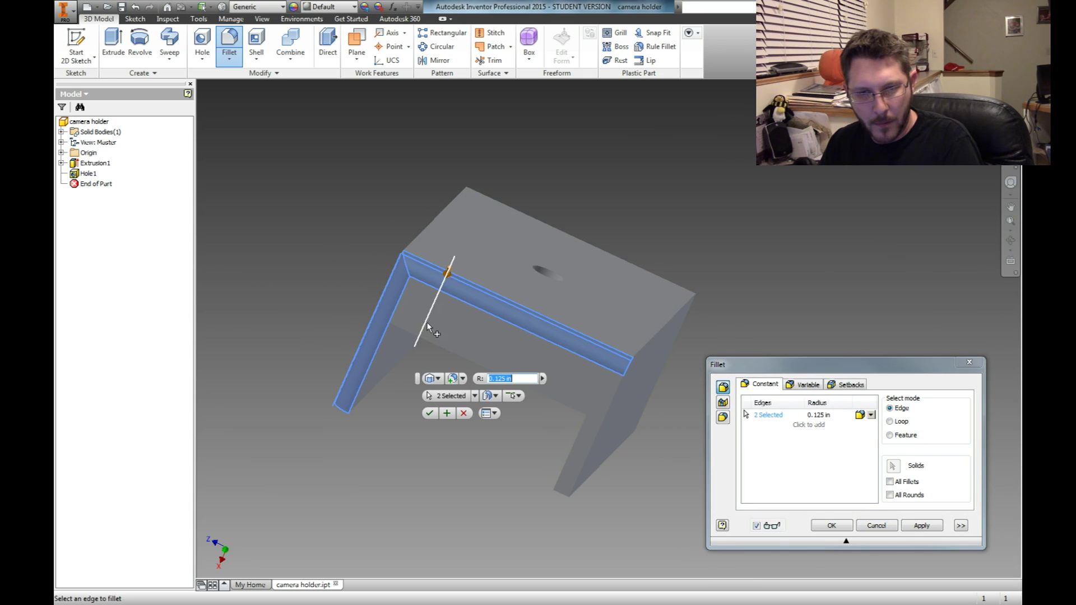
pyautogui.click(614, 402)
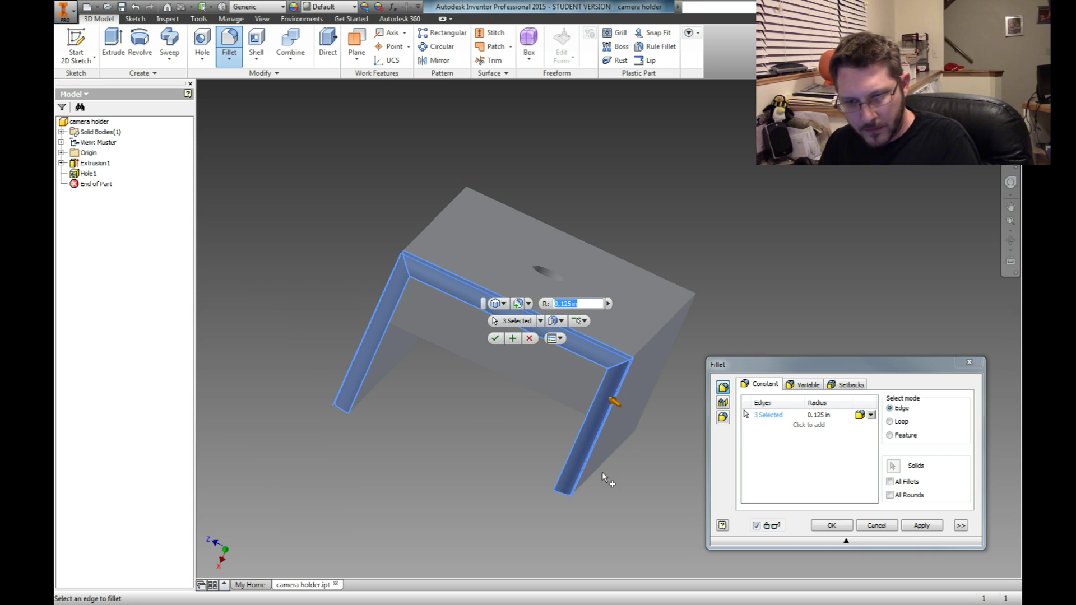
# - Add both legs' long free edges and the web's two long outer edges to the 0.125 in fillet
pyautogui.click(601, 469)
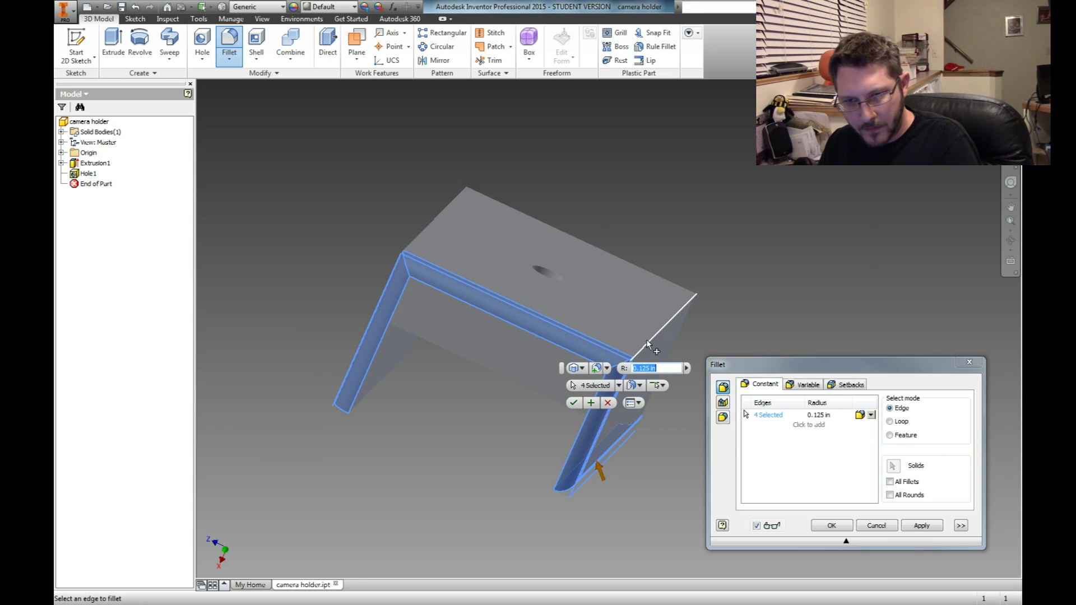
pyautogui.click(687, 302)
pyautogui.click(425, 260)
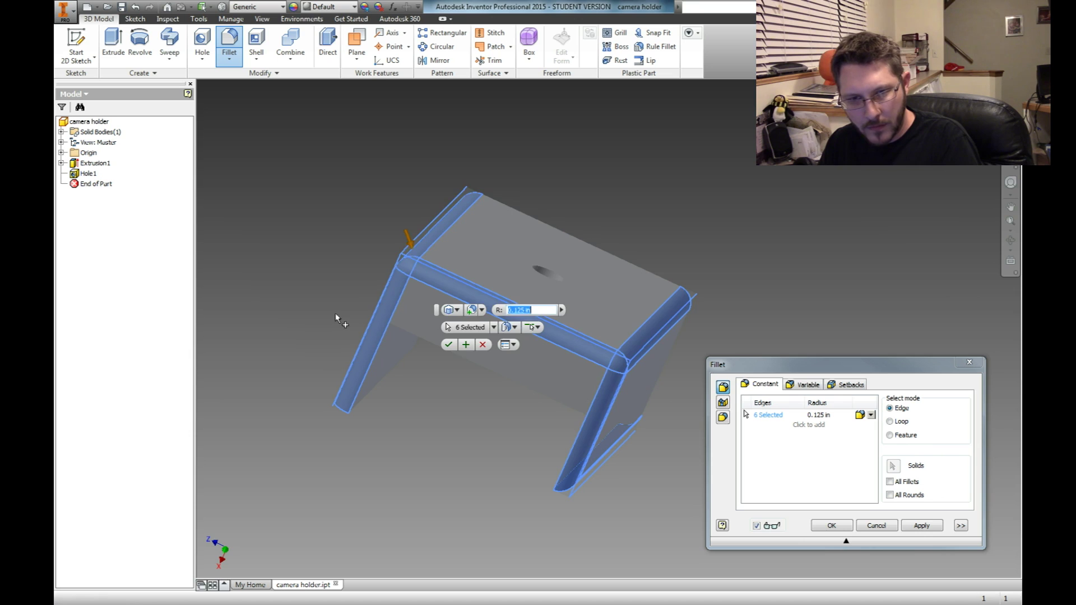
pyautogui.keyDown('shift'); pyautogui.moveTo(335, 313); pyautogui.dragTo(406, 359, button='middle'); pyautogui.keyUp('shift')
pyautogui.click(406, 363)
pyautogui.press('F4')
pyautogui.moveTo(402, 362); pyautogui.dragTo(588, 450)
pyautogui.click(587, 449)
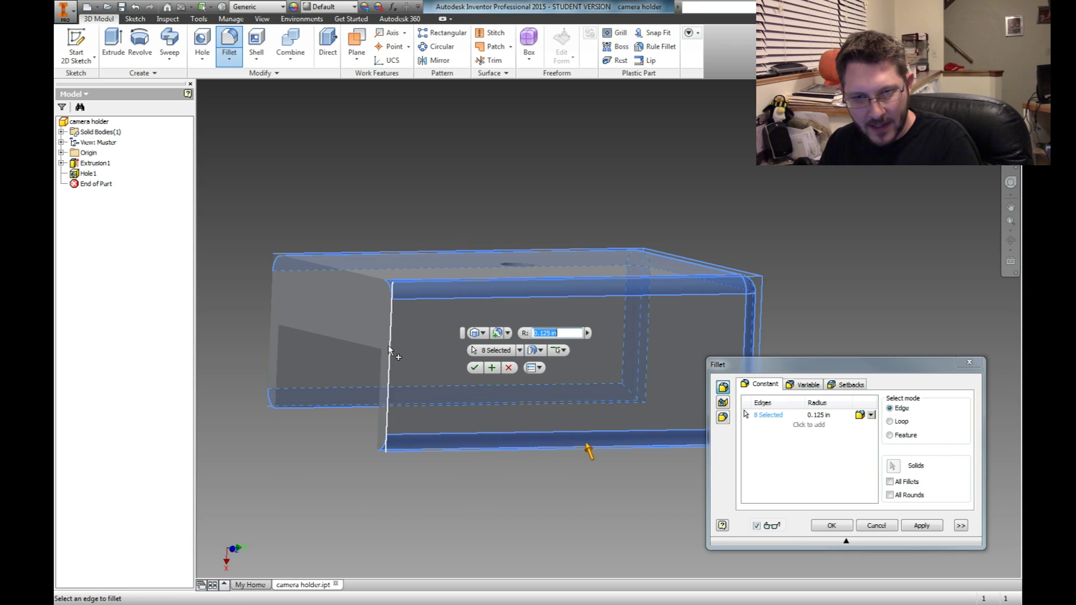
# - Add the remaining leg and web outer edges at the opposite end and create the 0.125 in fillet on all ten edges
pyautogui.keyDown('shift'); pyautogui.moveTo(265, 319); pyautogui.dragTo(344, 320, button='middle'); pyautogui.keyUp('shift')
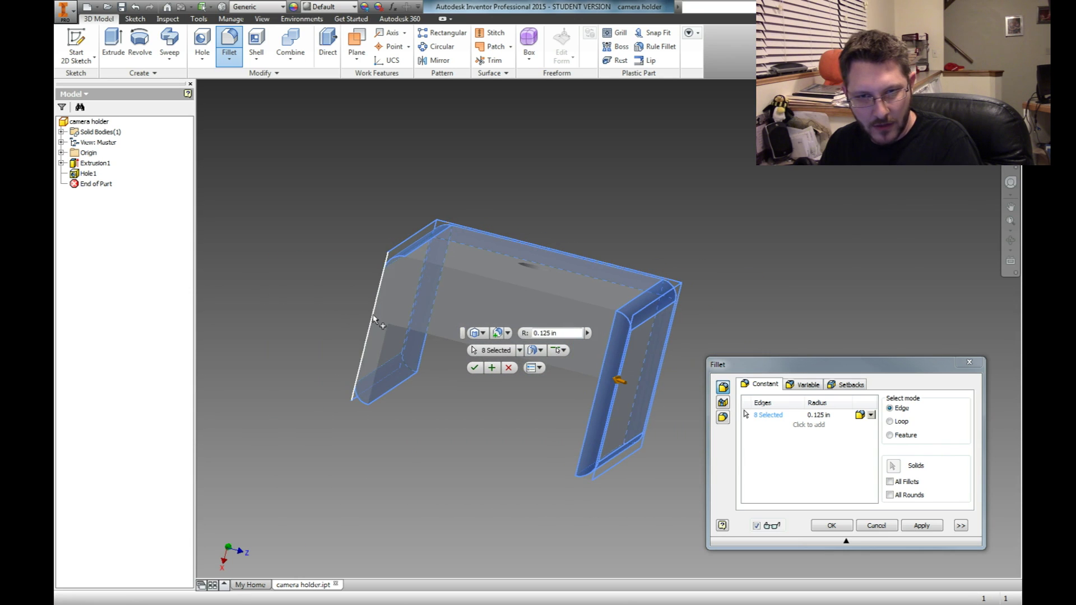
pyautogui.click(362, 324)
pyautogui.keyDown('shift'); pyautogui.moveTo(307, 287); pyautogui.dragTo(229, 276, button='middle'); pyautogui.keyUp('shift')
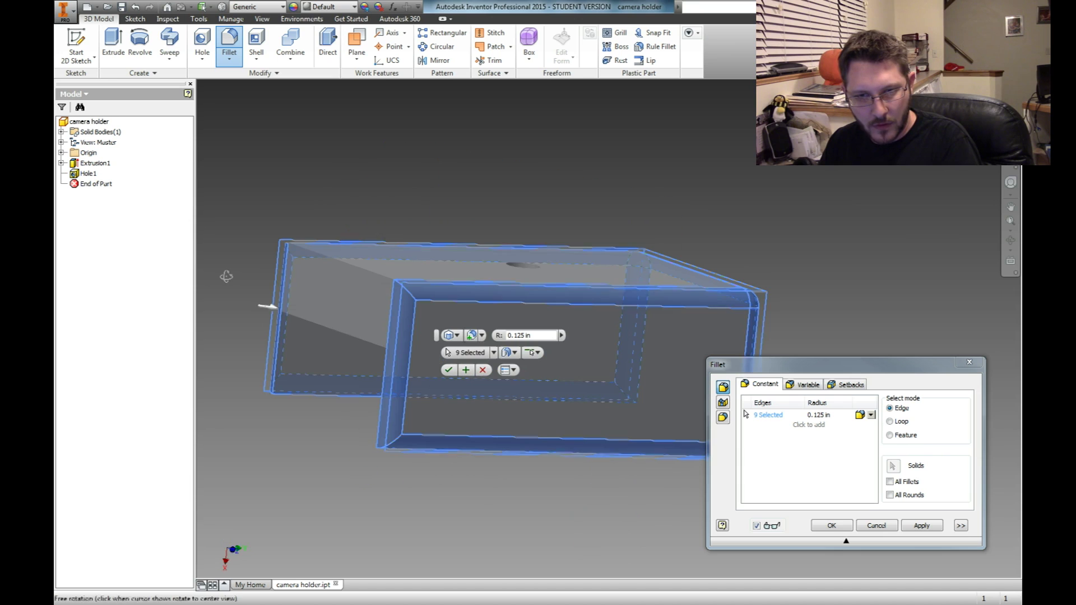
pyautogui.click(347, 263)
pyautogui.keyDown('shift'); pyautogui.moveTo(383, 221); pyautogui.dragTo(413, 228, button='middle'); pyautogui.keyUp('shift')
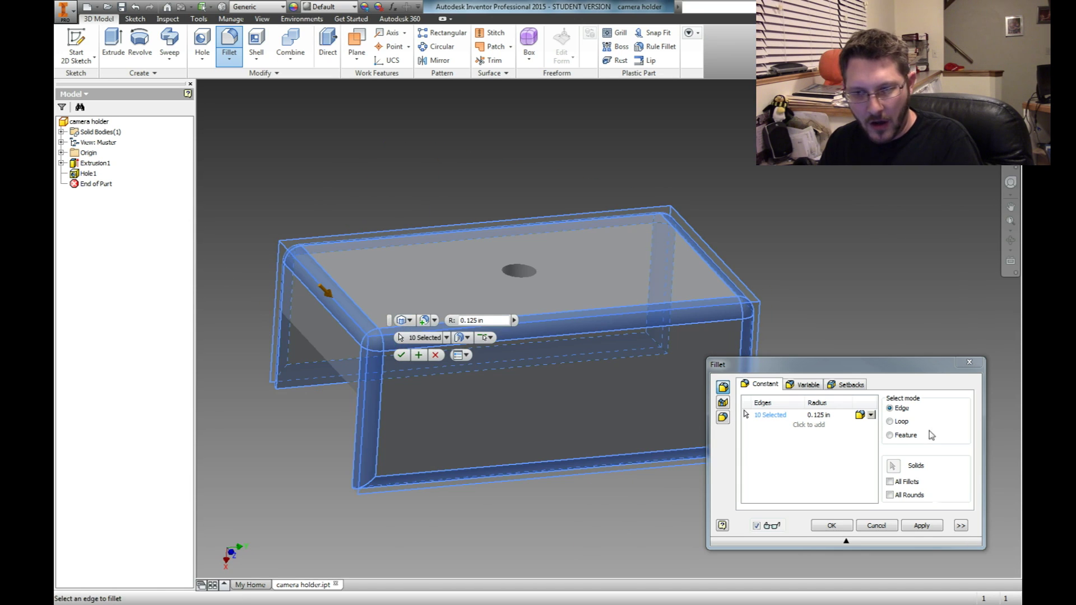
pyautogui.click(832, 526)
pyautogui.keyDown('shift'); pyautogui.moveTo(639, 353); pyautogui.dragTo(440, 235, button='middle'); pyautogui.keyUp('shift')
pyautogui.moveTo(424, 239); pyautogui.dragTo(606, 316)
pyautogui.keyDown('shift'); pyautogui.moveTo(608, 315); pyautogui.dragTo(606, 303, button='middle'); pyautogui.keyUp('shift')
pyautogui.press('F6')
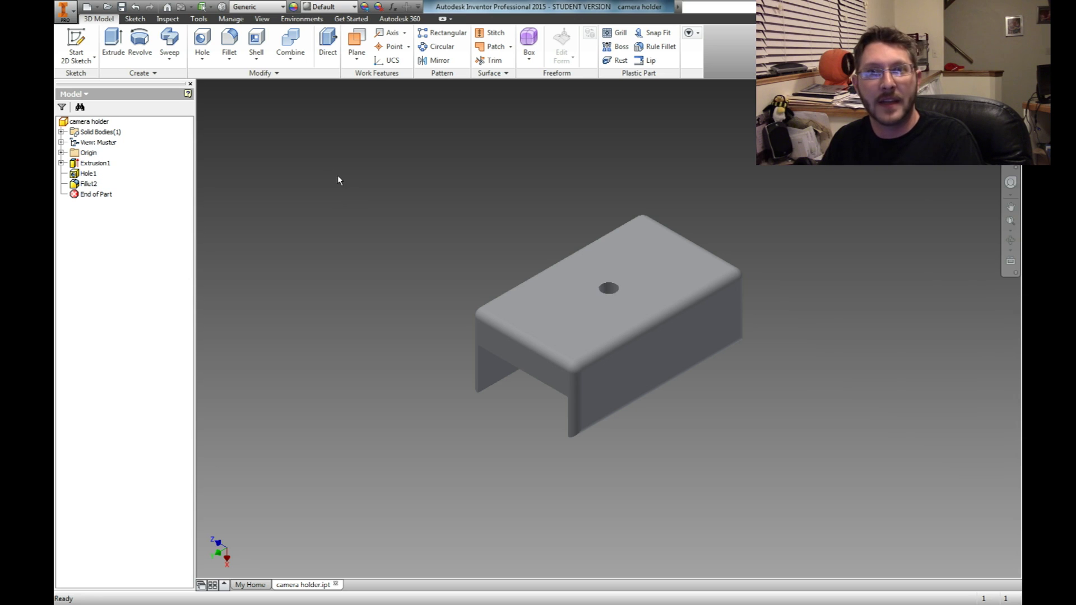
pyautogui.click(69, 14)
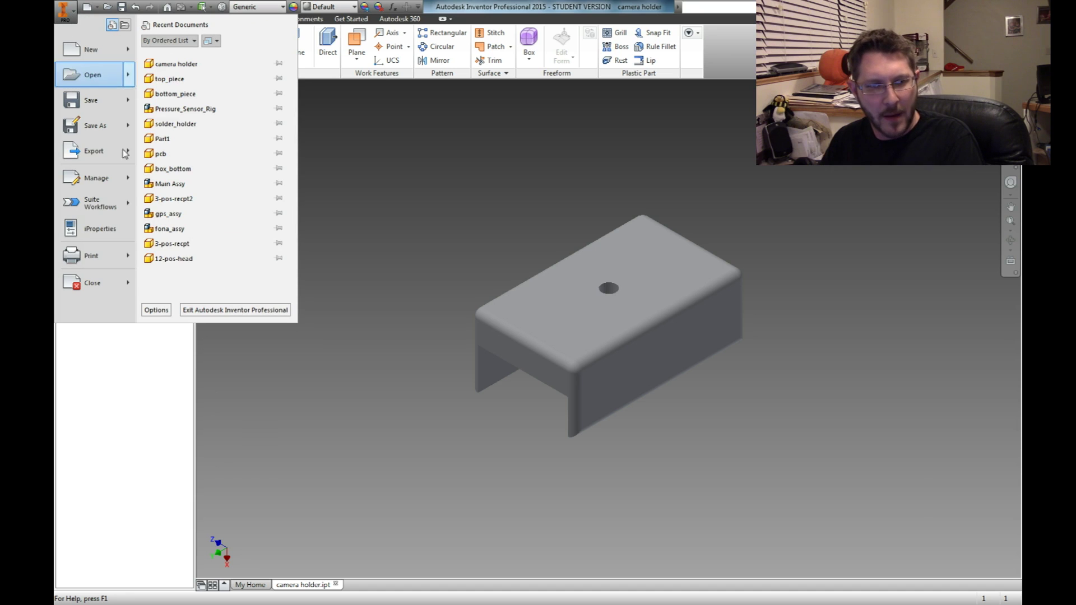
pyautogui.moveTo(99, 152)
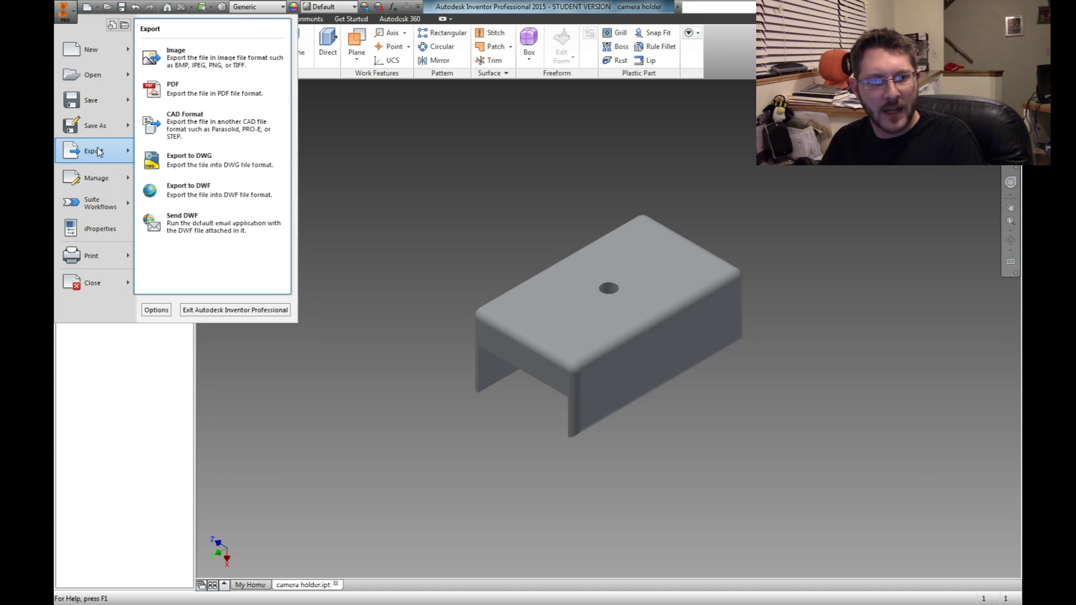
pyautogui.click(215, 169)
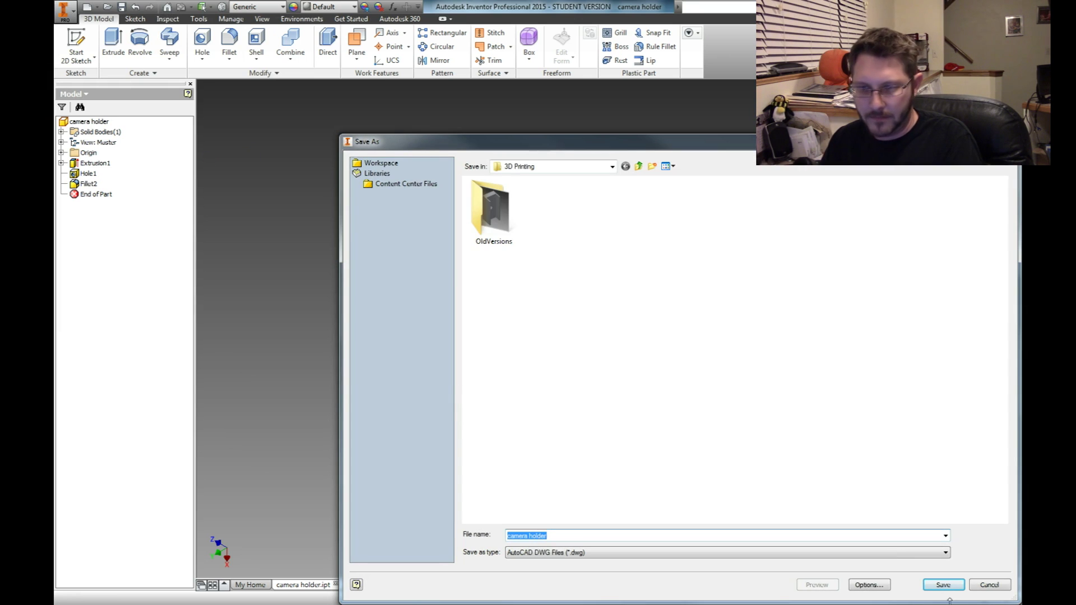
pyautogui.click(1002, 588)
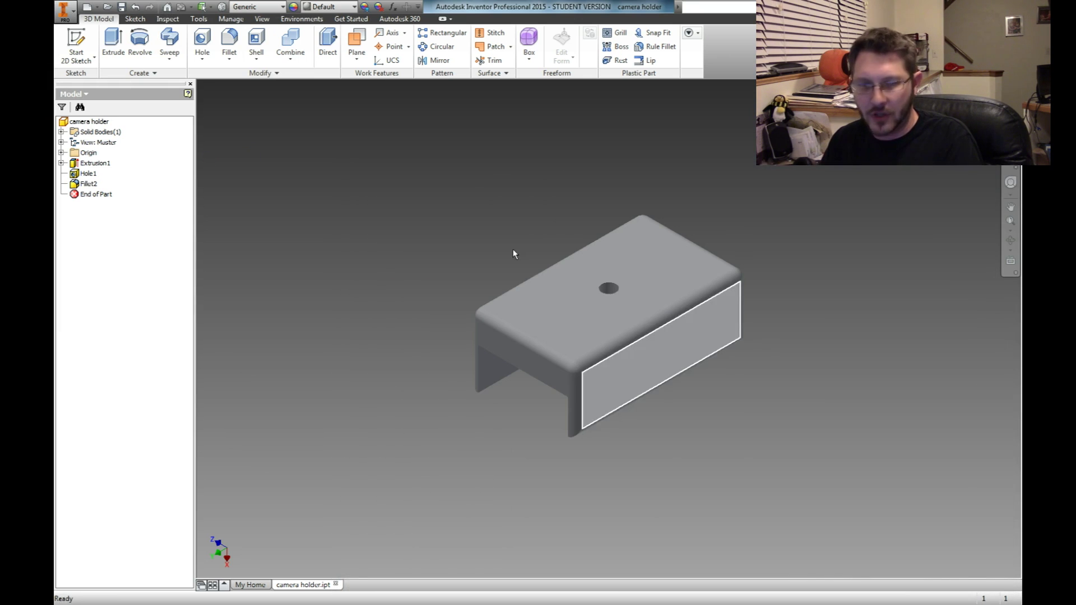
# - Export the part in CAD format as the STL file "camera holder.stl" in the 3D Printing folder
pyautogui.click(68, 11)
pyautogui.moveTo(88, 146)
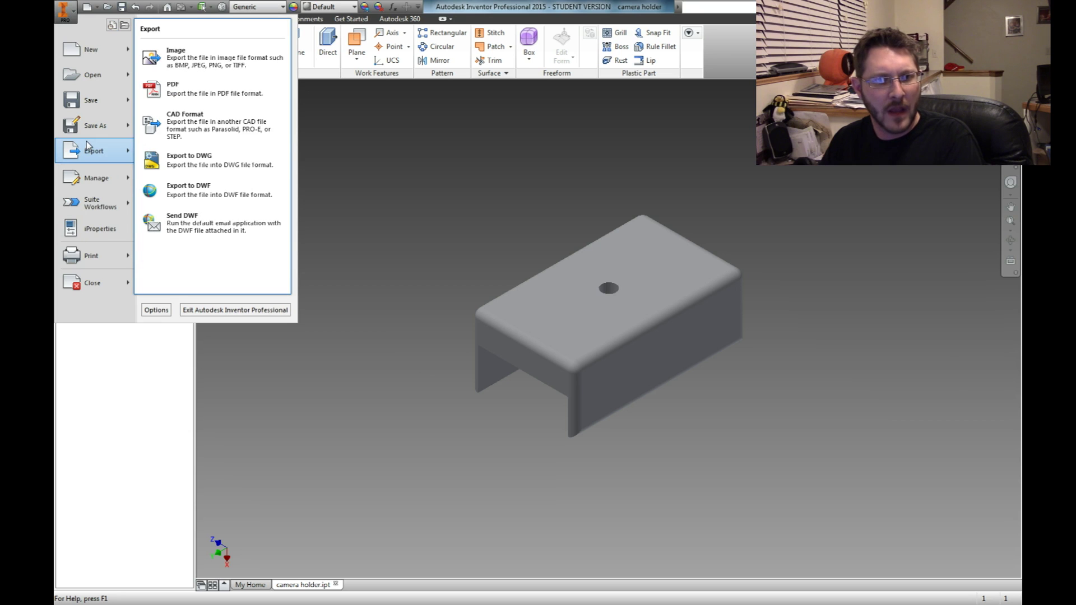
pyautogui.click(190, 131)
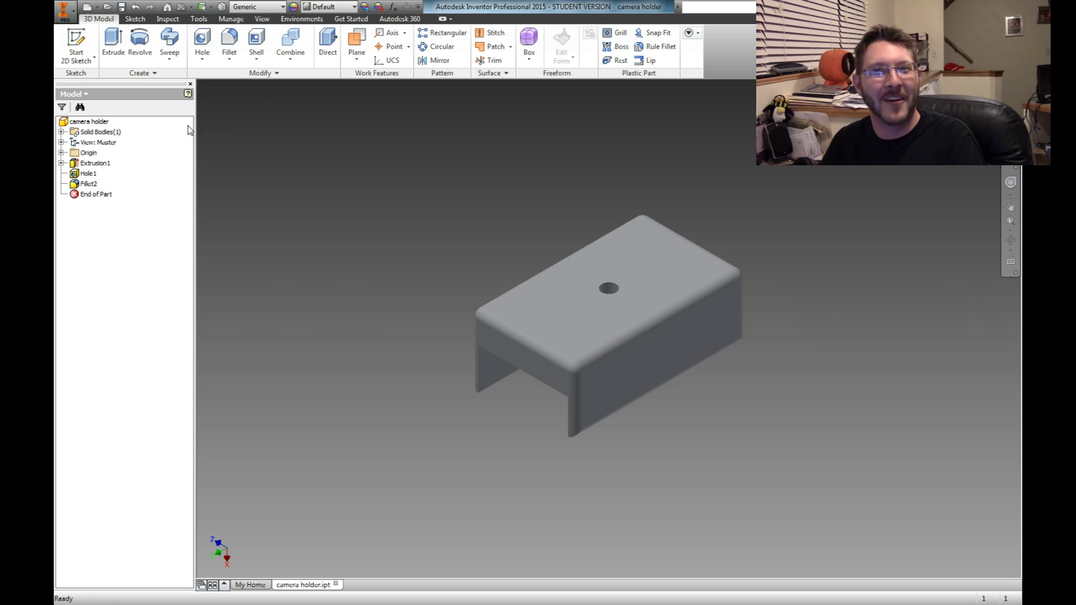
pyautogui.click(630, 556)
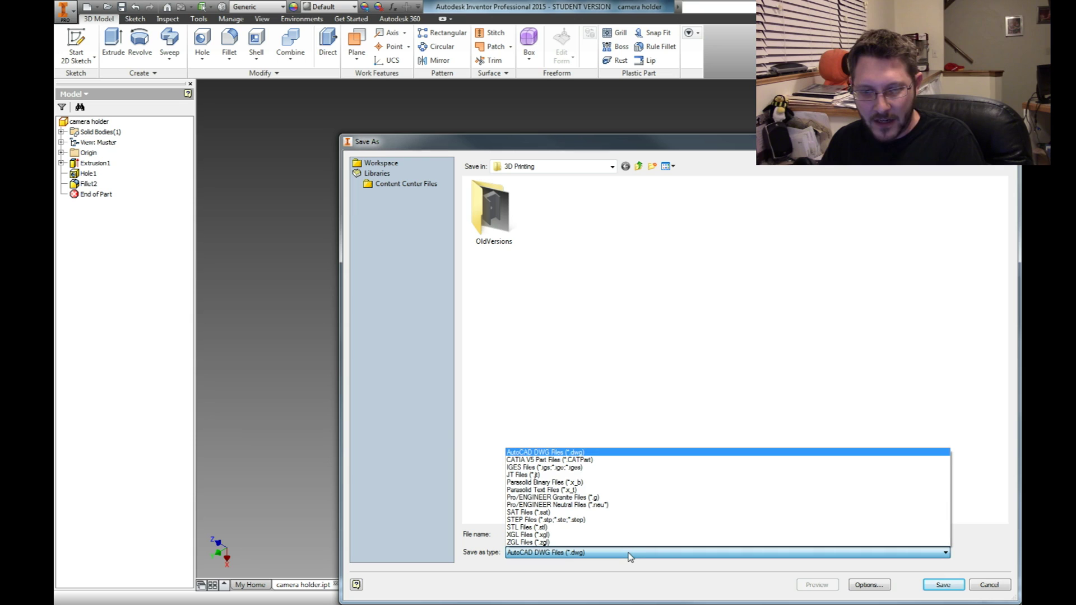
pyautogui.click(580, 528)
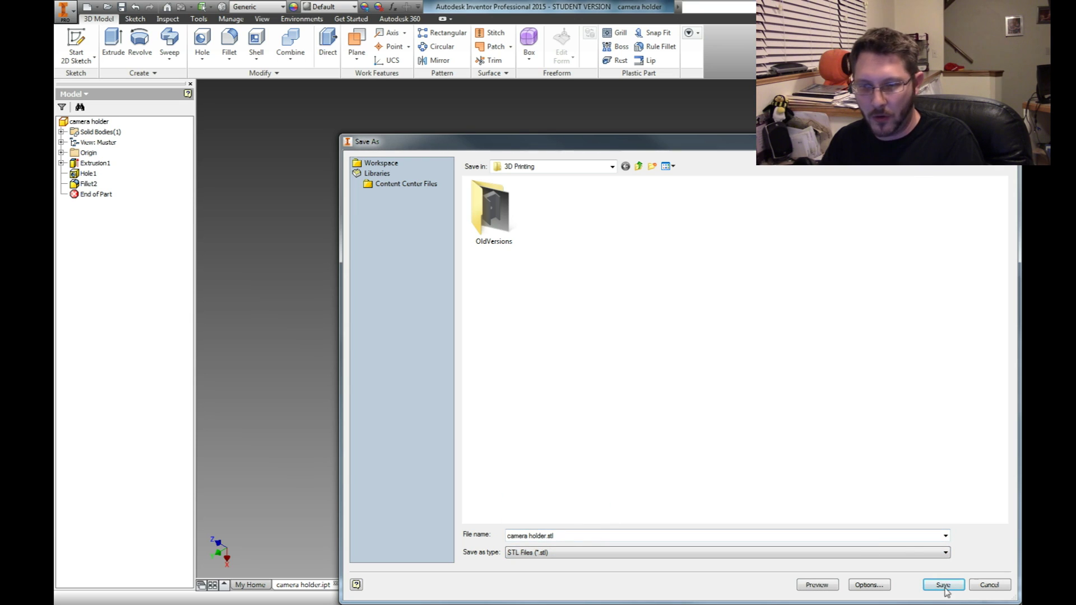
pyautogui.click(576, 167)
pyautogui.click(574, 169)
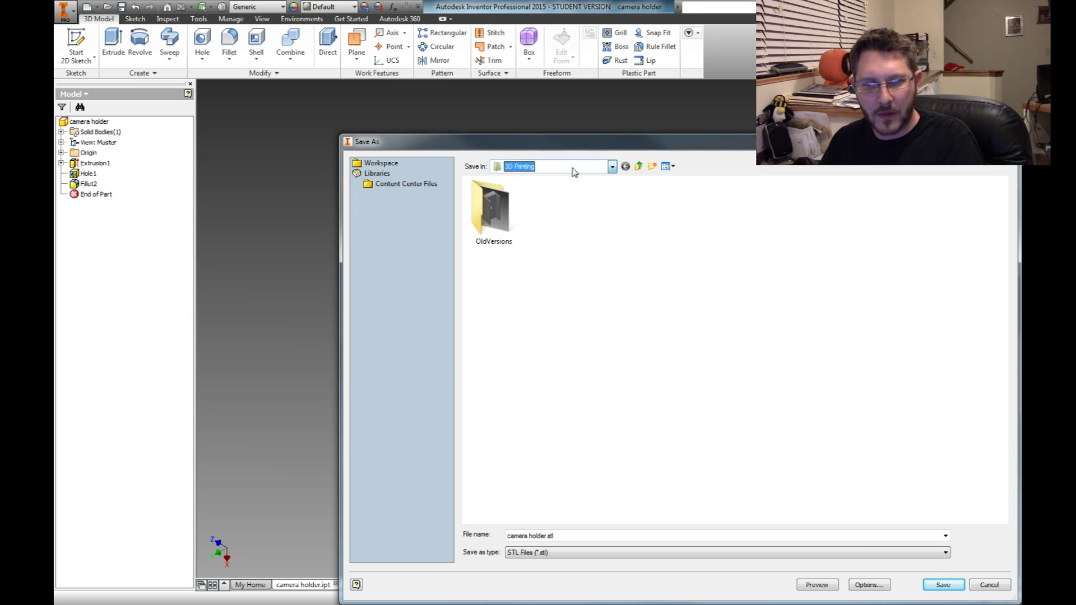
pyautogui.click(951, 589)
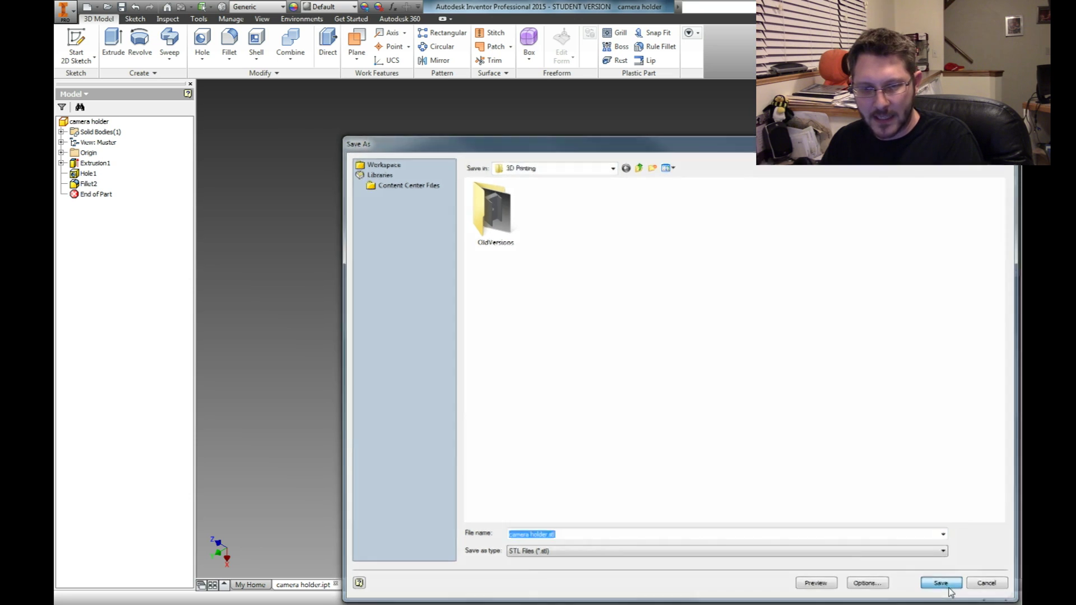